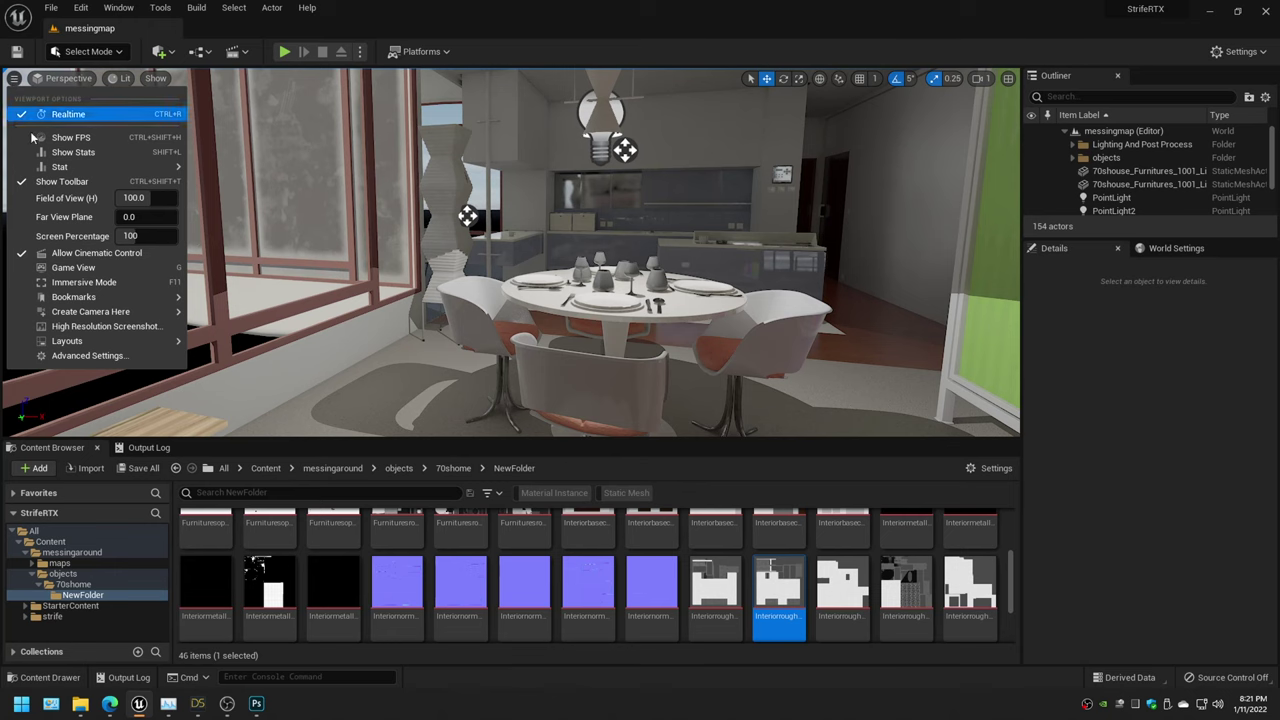
# Switch the viewport to Immersive Mode and fly around the dining table and behind the kitchen counter
pyautogui.click(113, 284)
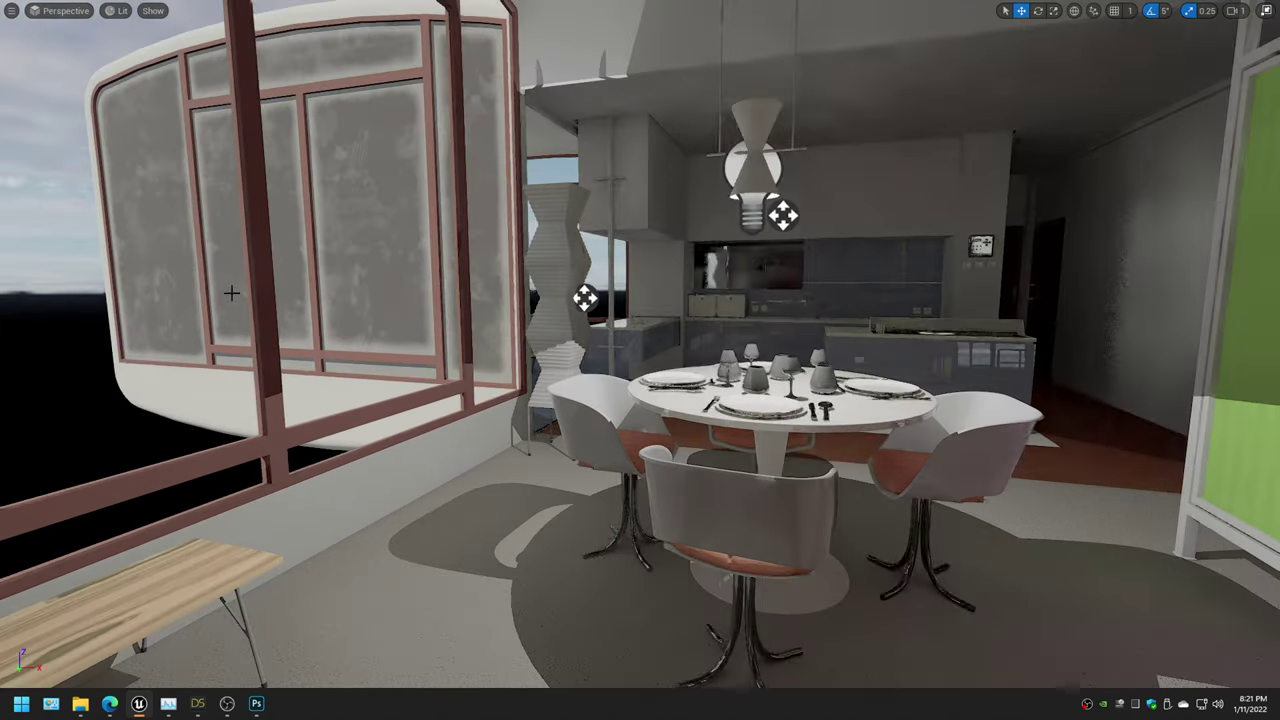
pyautogui.moveTo(487, 287); pyautogui.dragTo(487, 287)
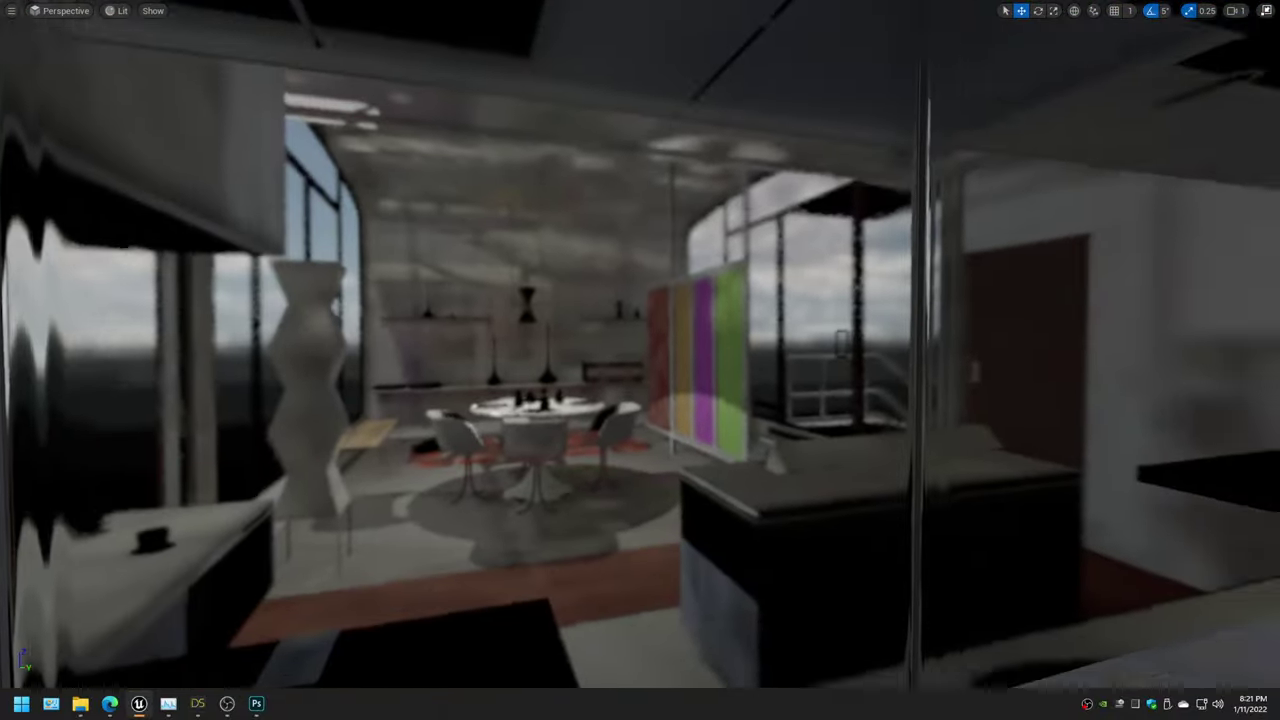
pyautogui.moveTo(487, 287); pyautogui.dragTo(487, 287)
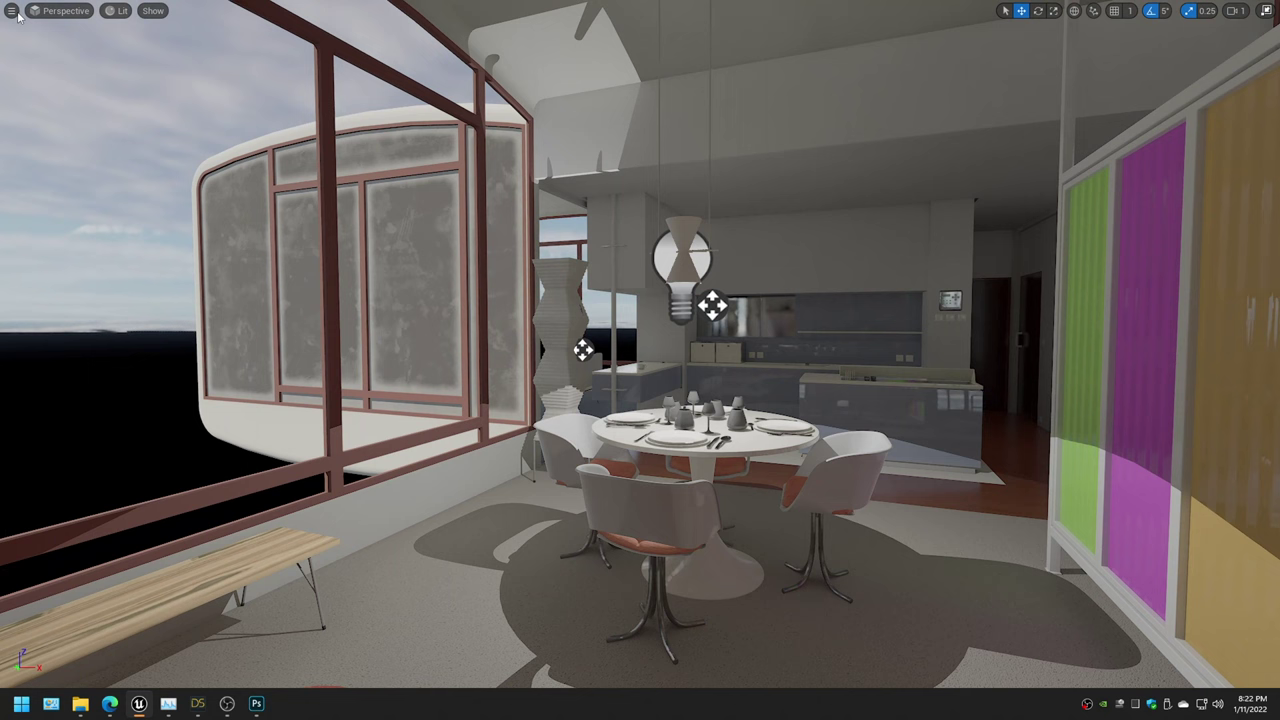
# Leave Immersive Mode and set the PostProcess Global Illumination and Reflections methods to None
pyautogui.click(12, 11)
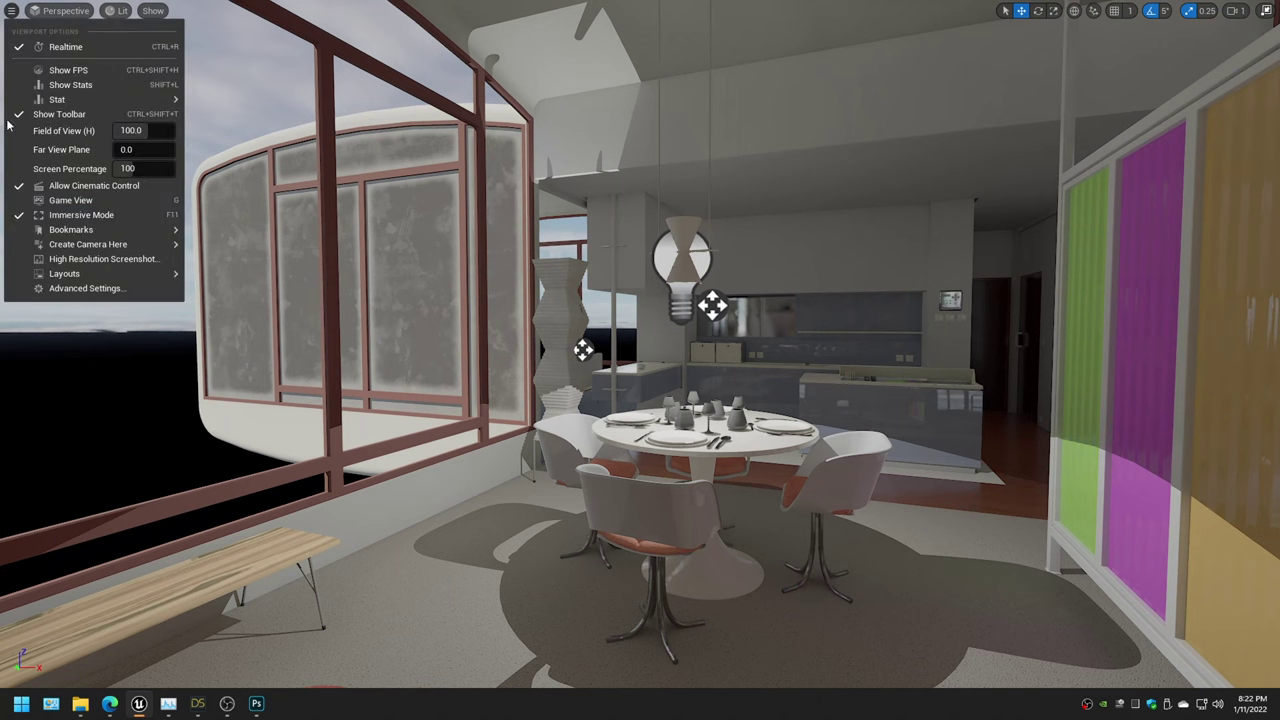
pyautogui.click(80, 215)
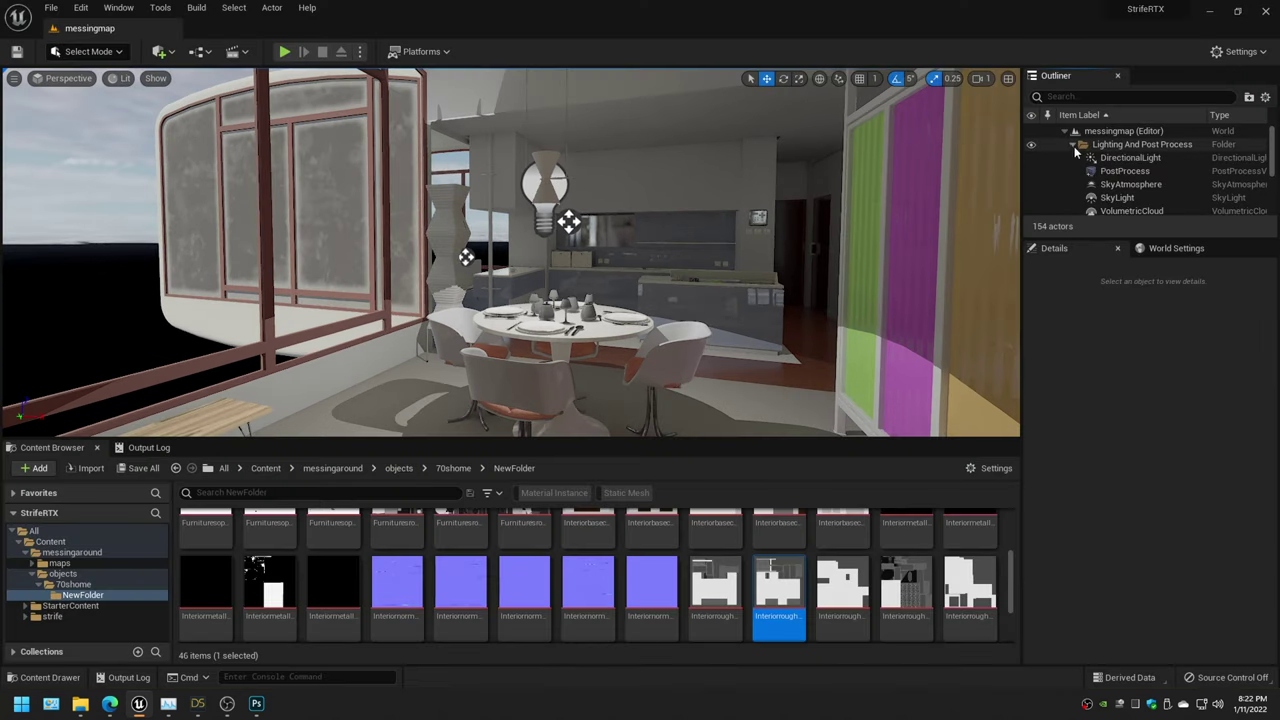
pyautogui.click(1124, 176)
pyautogui.scroll(-5, 1084, 558)
pyautogui.scroll(-3, 1082, 552)
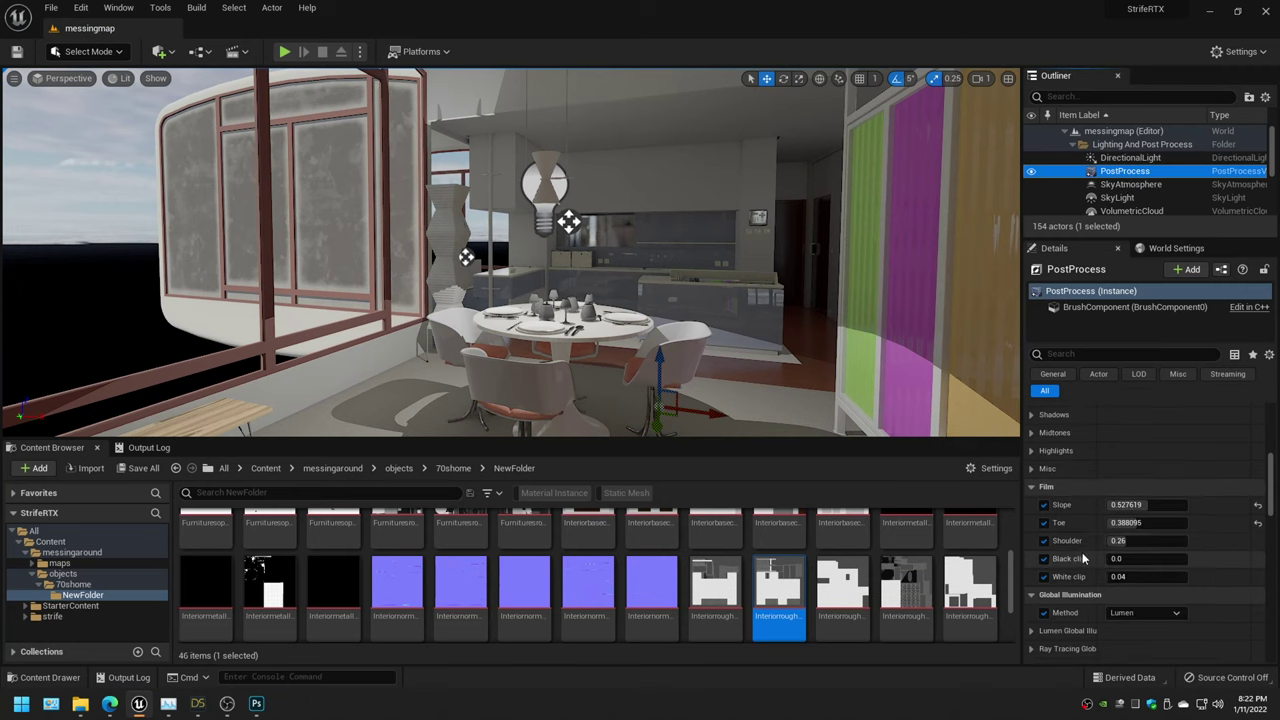
pyautogui.scroll(-3, 1082, 549)
pyautogui.scroll(-3, 1082, 549)
pyautogui.scroll(3, 1072, 512)
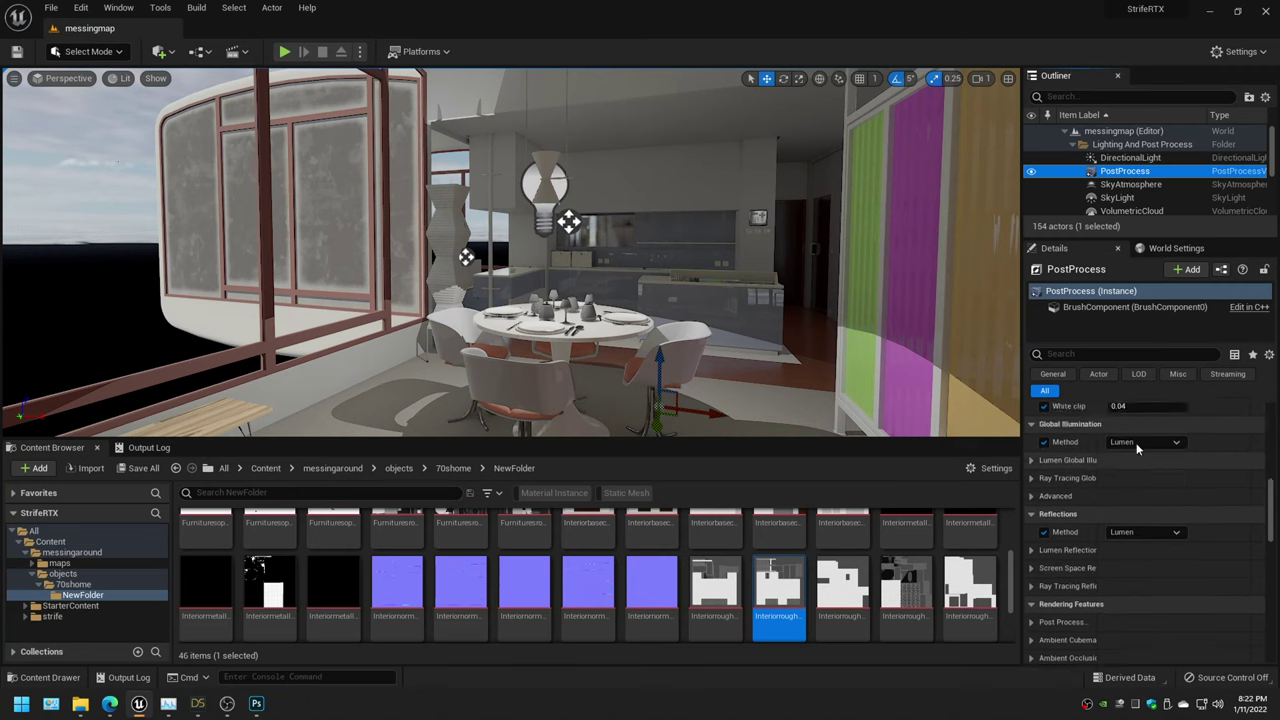
pyautogui.click(1134, 441)
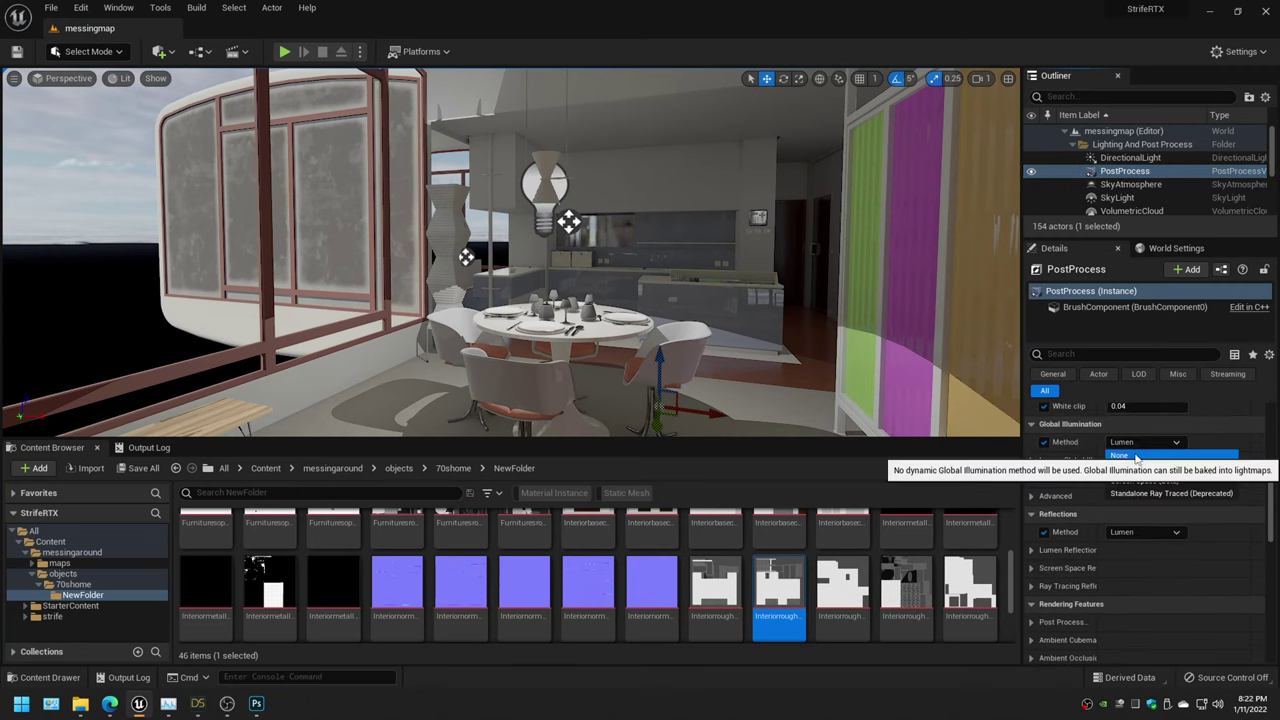
pyautogui.click(1132, 455)
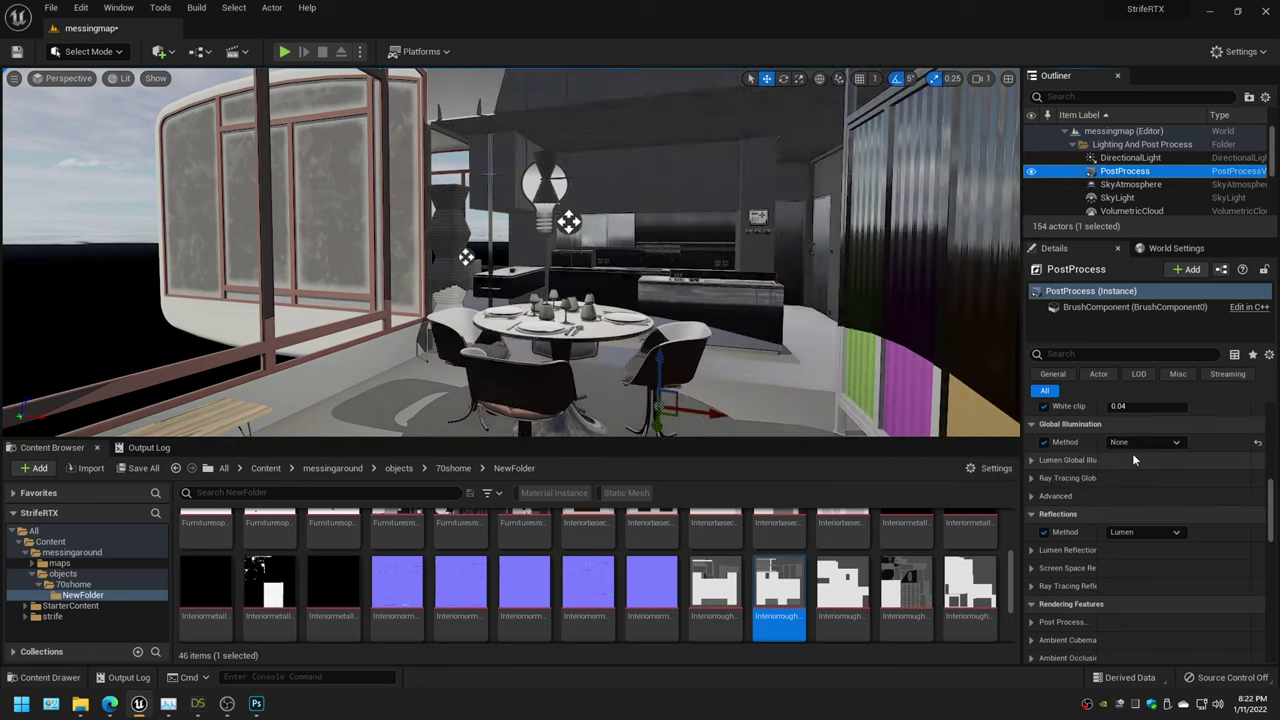
pyautogui.click(1120, 535)
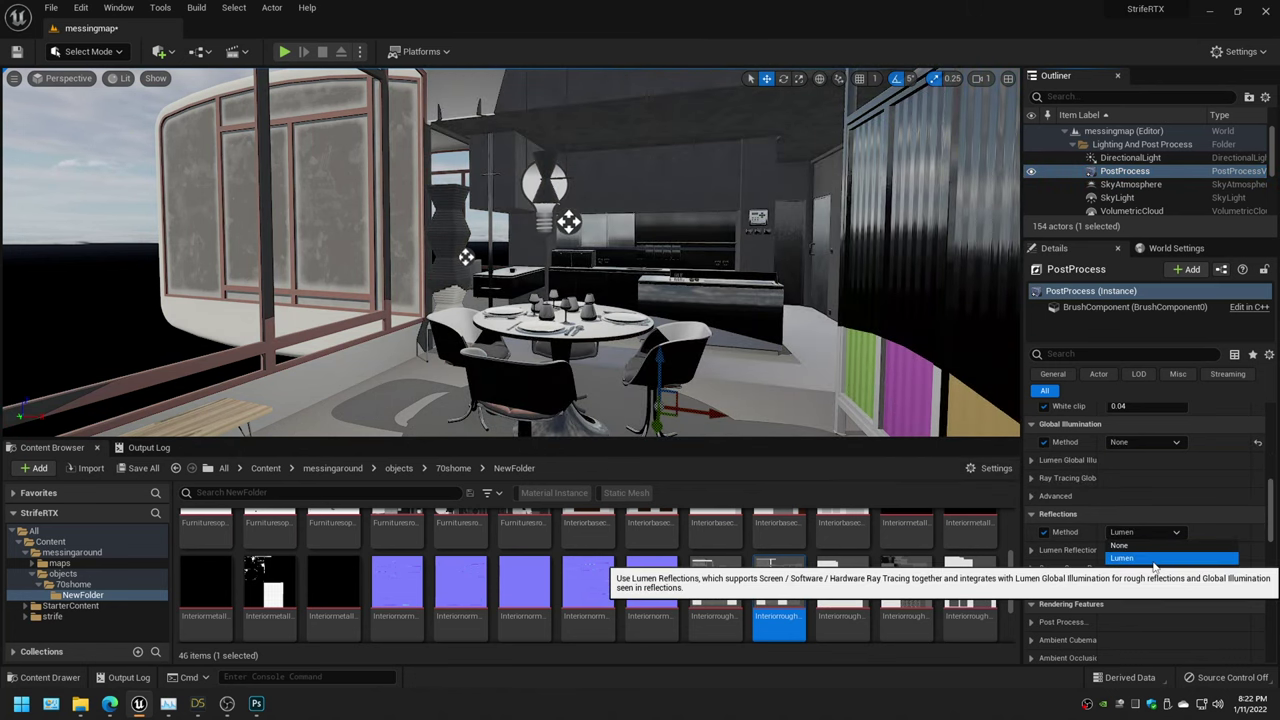
pyautogui.click(1148, 546)
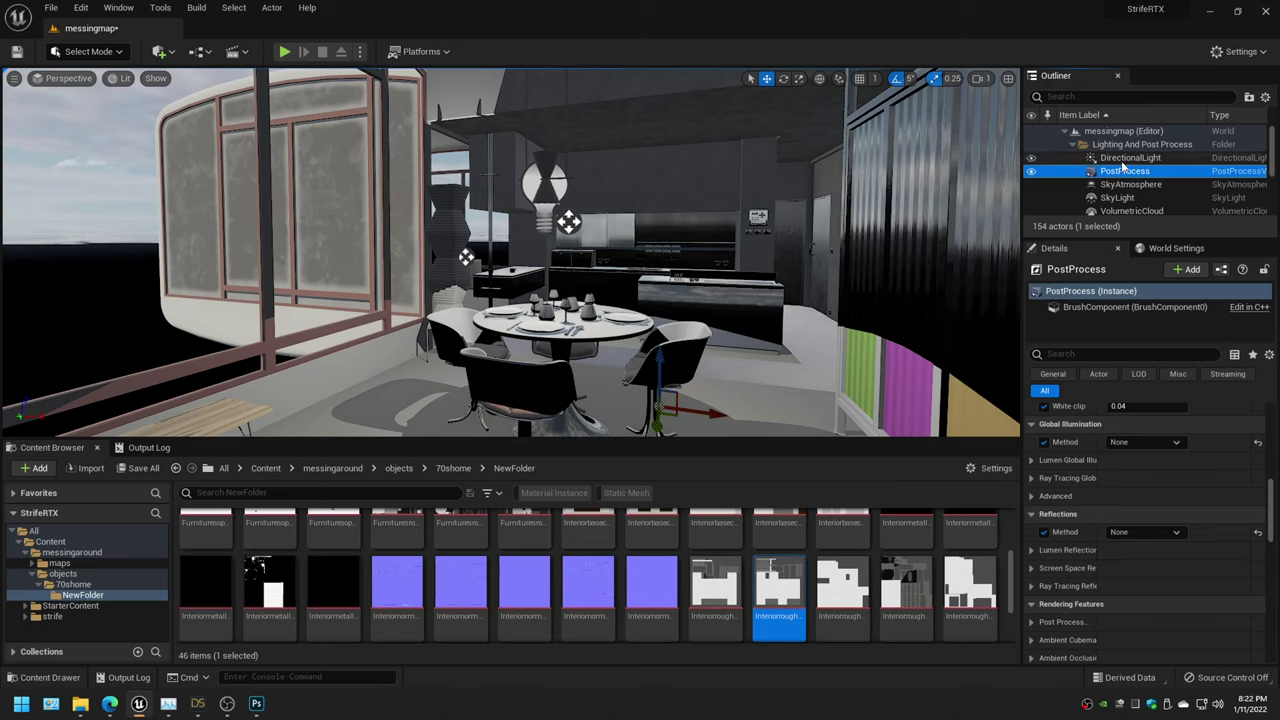
# Set the SkyLight's Cast Ray Traced Shadows to Disabled
pyautogui.click(1117, 198)
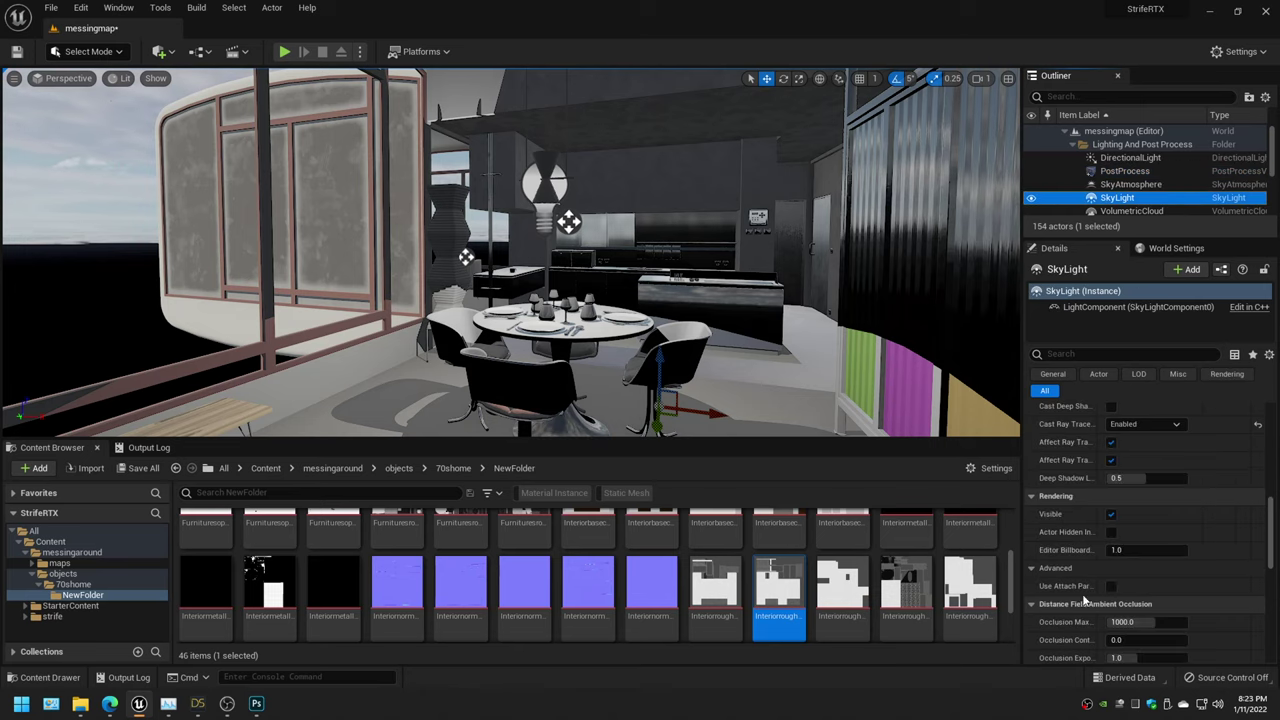
pyautogui.click(1137, 534)
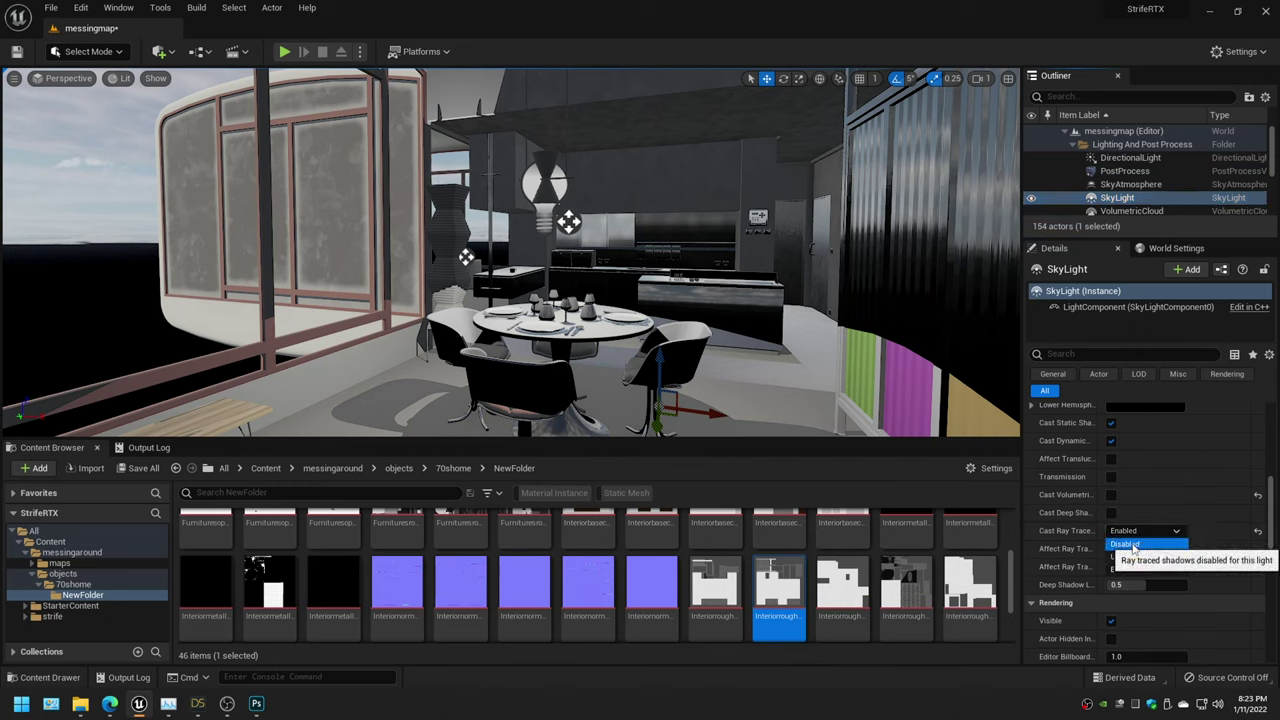
pyautogui.click(1130, 545)
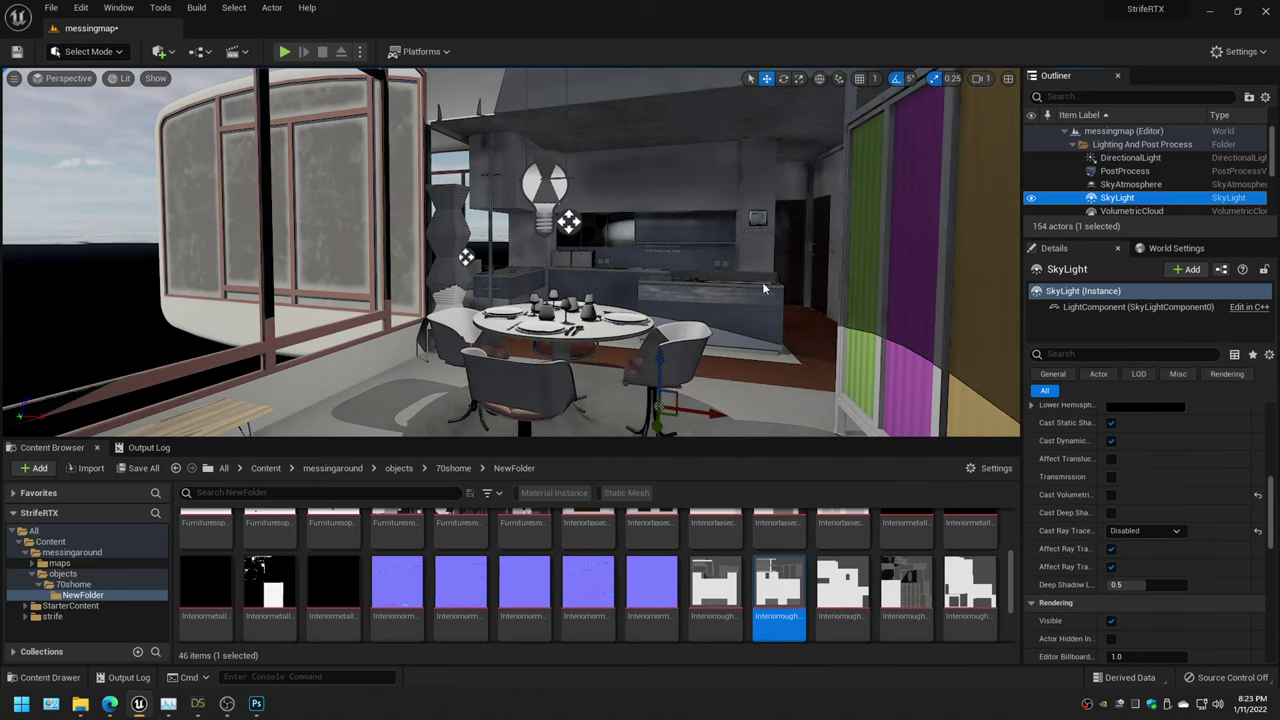
# Deselect the SkyLight and switch the viewport back to Immersive Mode
pyautogui.click(1105, 133)
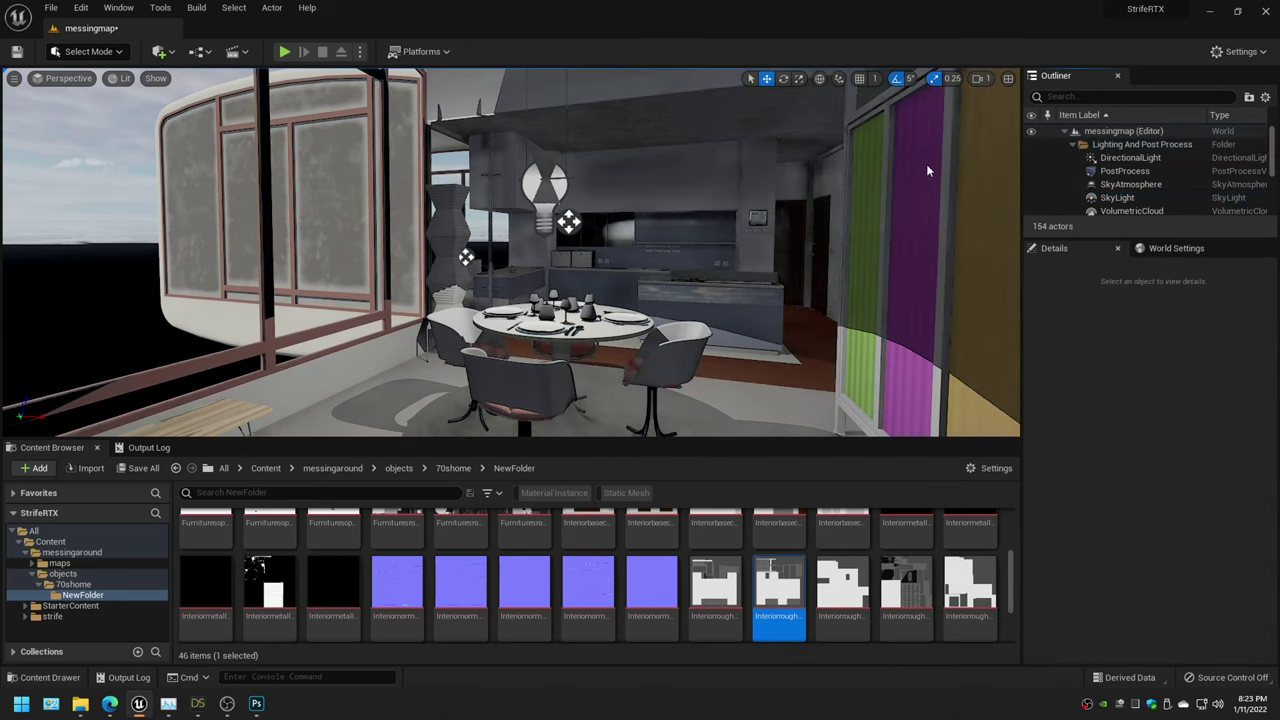
pyautogui.moveTo(510, 250); pyautogui.dragTo(560, 250, button='right')
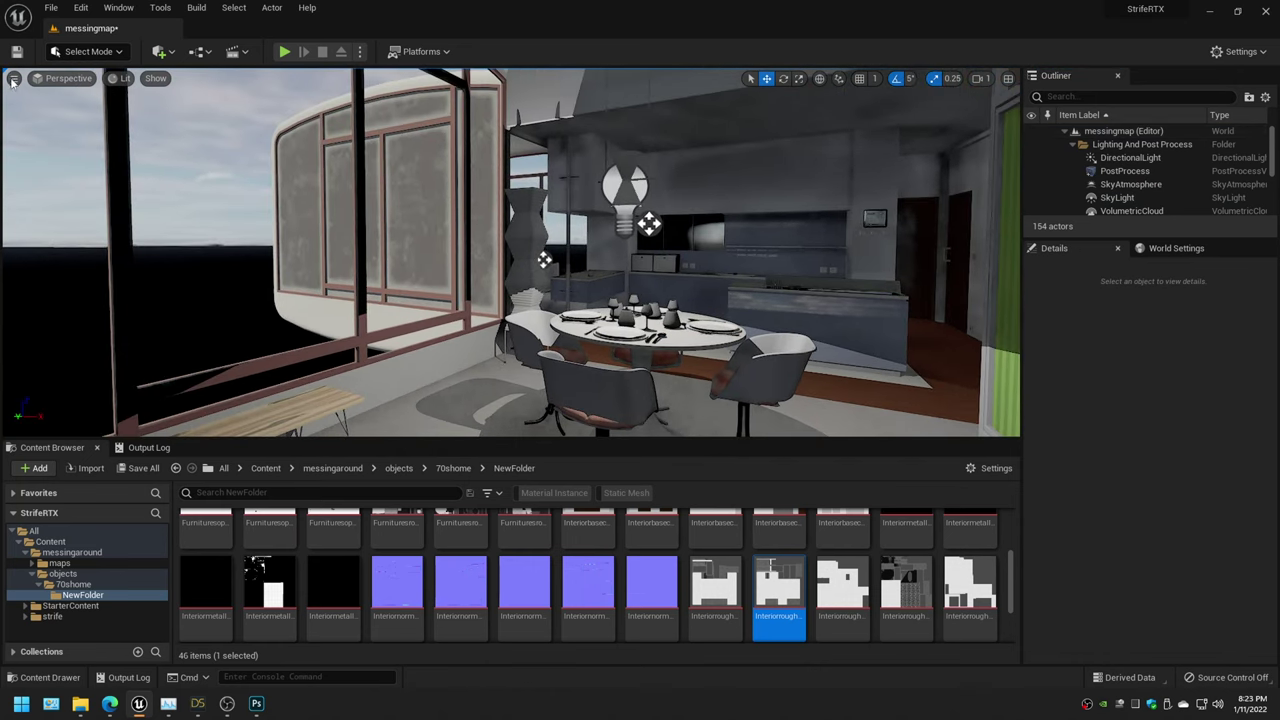
pyautogui.click(14, 79)
pyautogui.click(1106, 135)
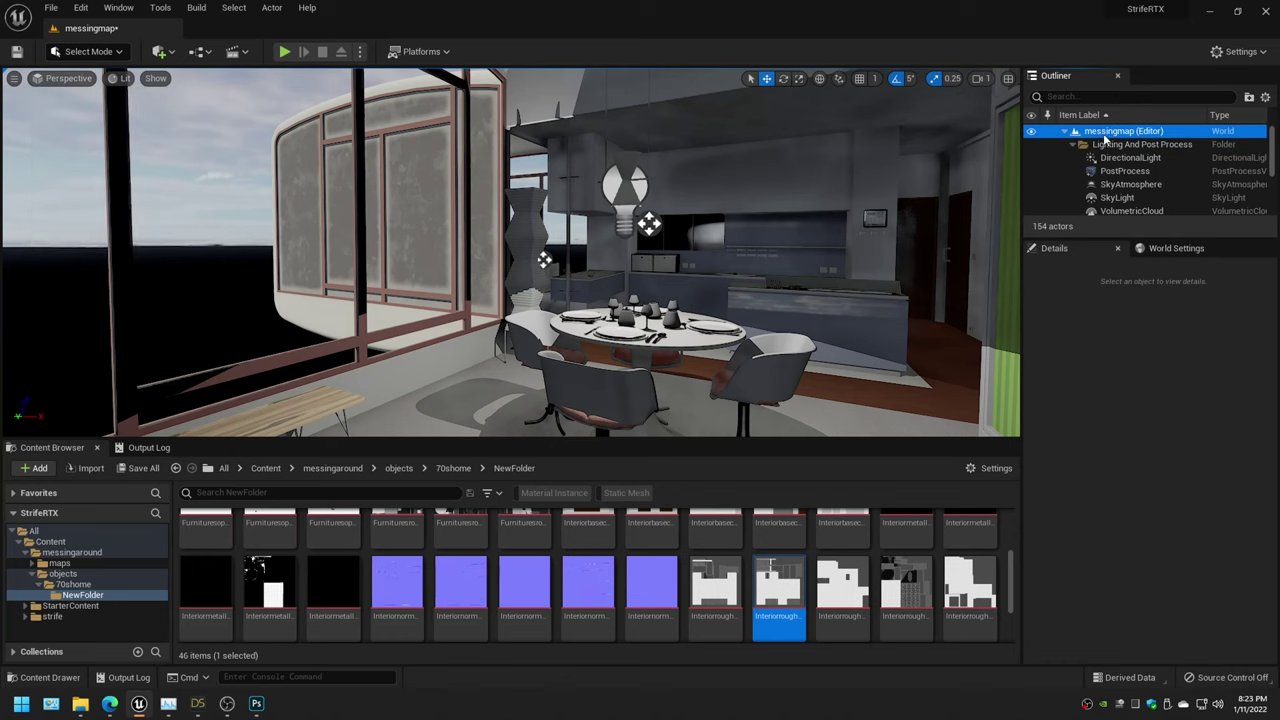
pyautogui.click(16, 80)
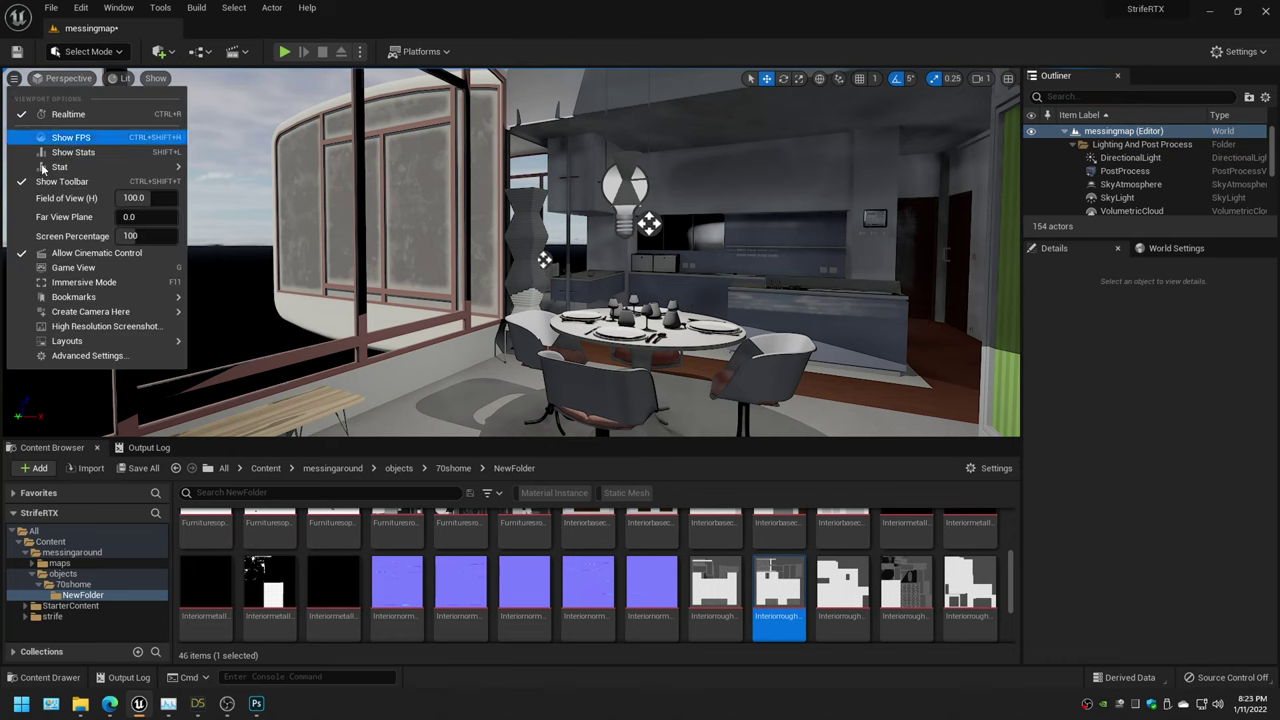
pyautogui.click(90, 283)
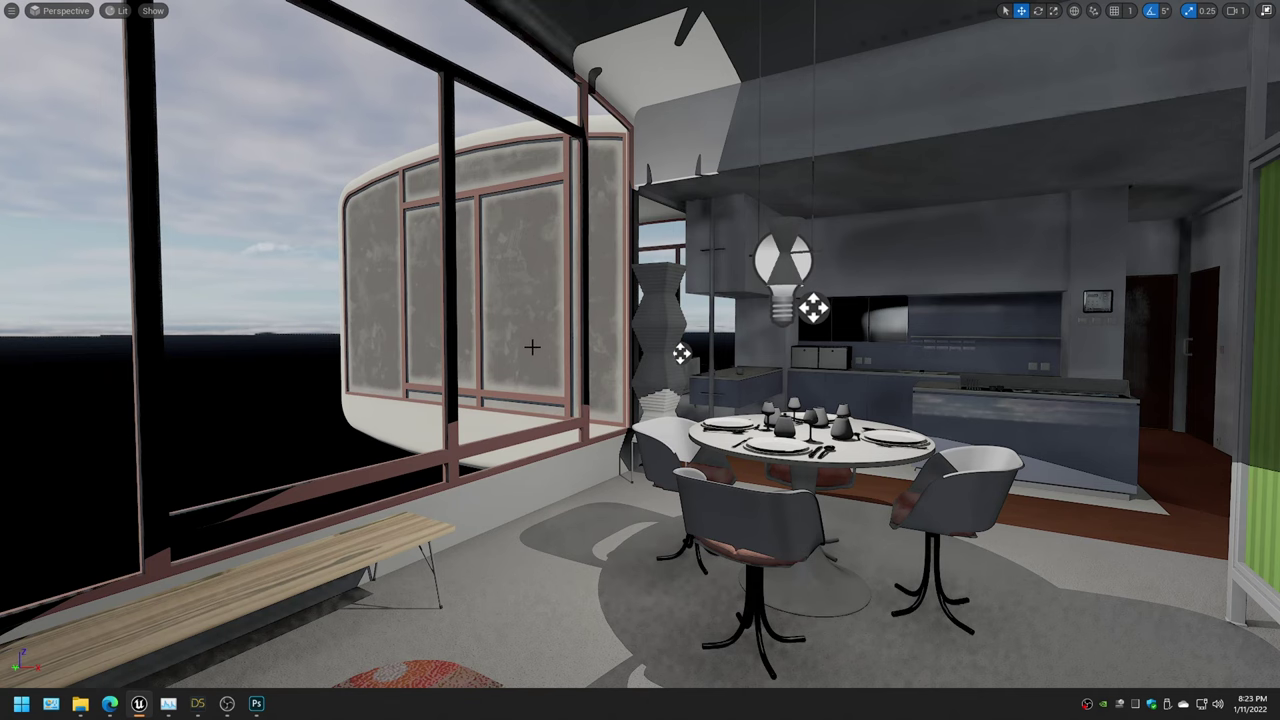
# Fly past the shelf vases, curtain and floor lamp to frame the dining table and window
pyautogui.press('Up')
pyautogui.press('Right')
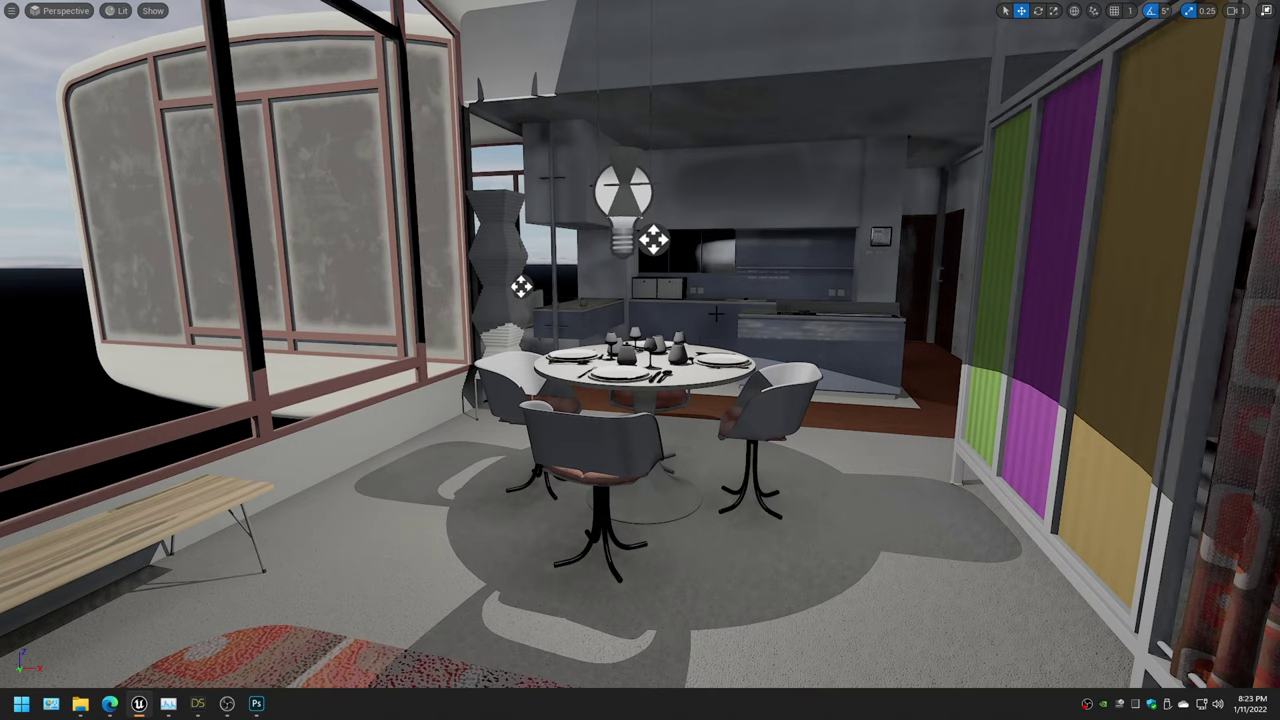
pyautogui.press('Left')
pyautogui.press('Up')
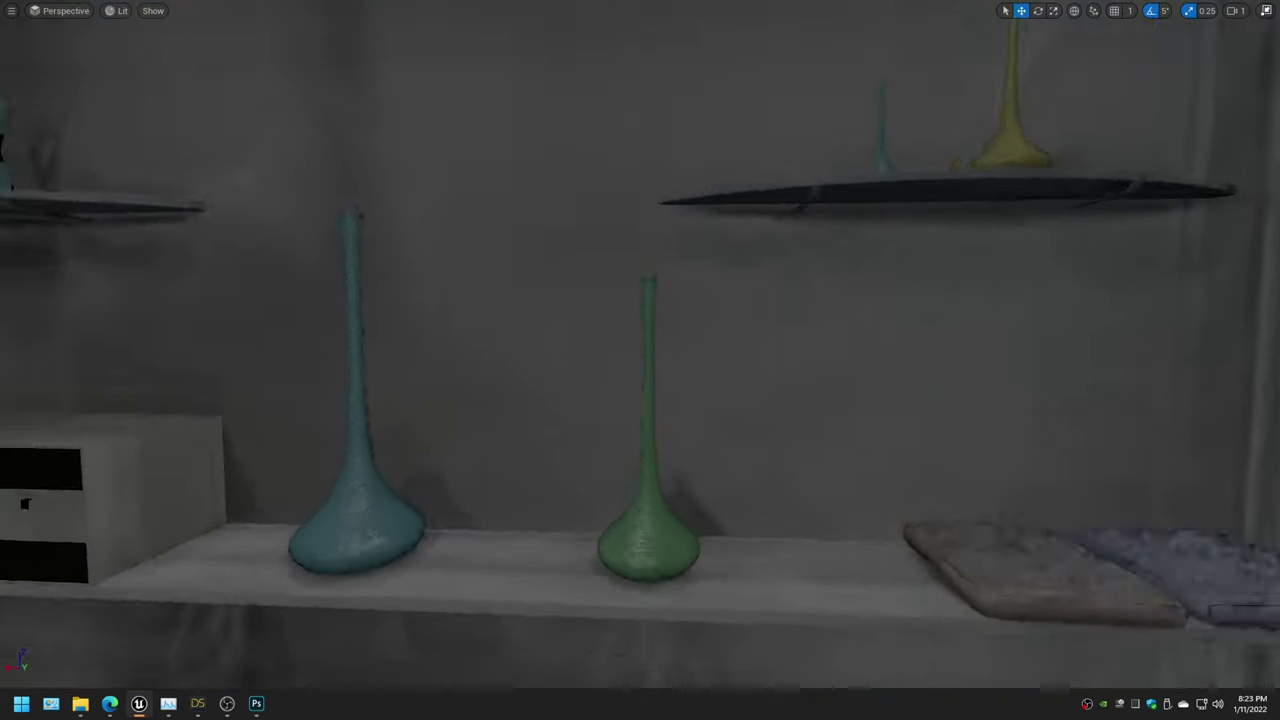
pyautogui.press('Down')
pyautogui.press('Left')
pyautogui.press('Up')
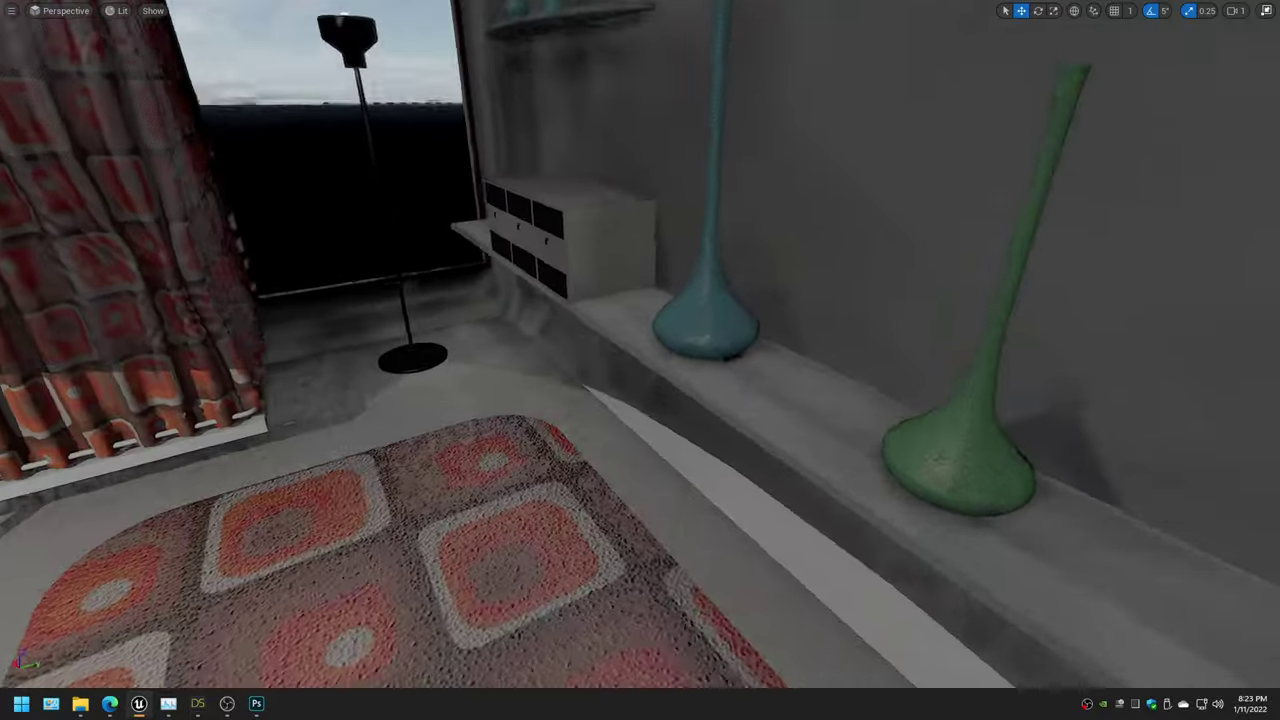
pyautogui.press('Left')
pyautogui.press('Up')
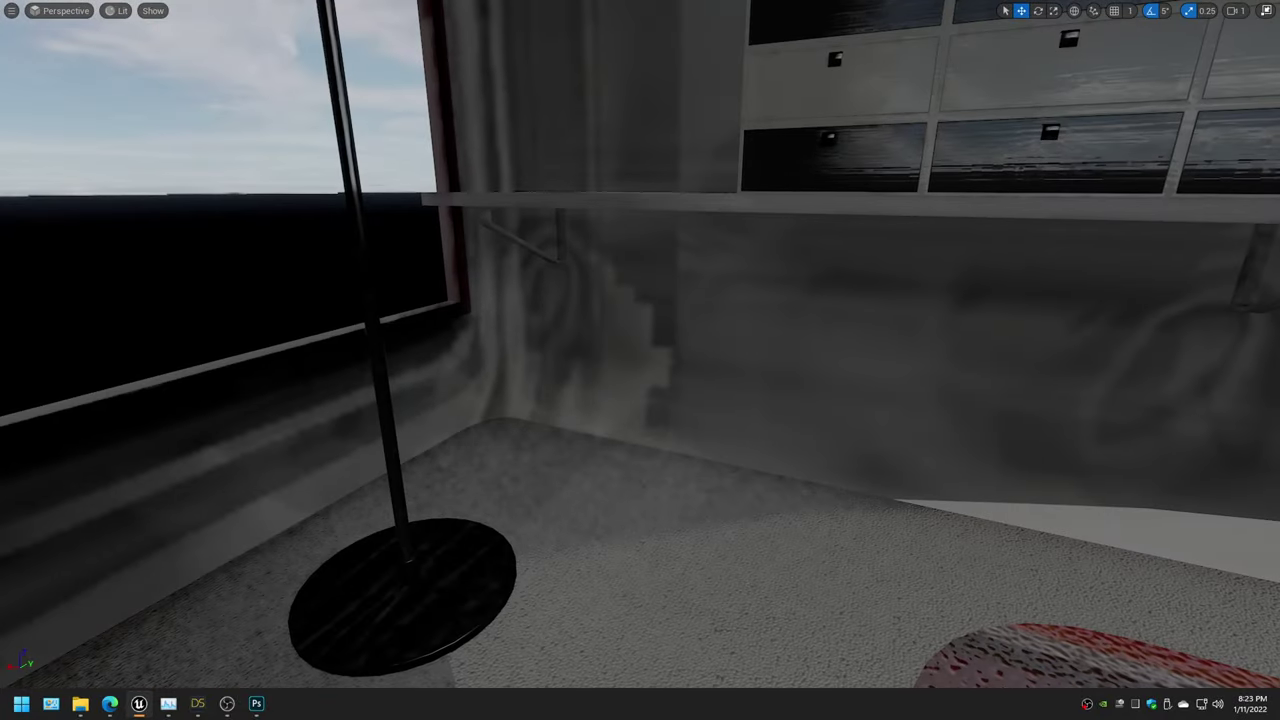
pyautogui.press('Right')
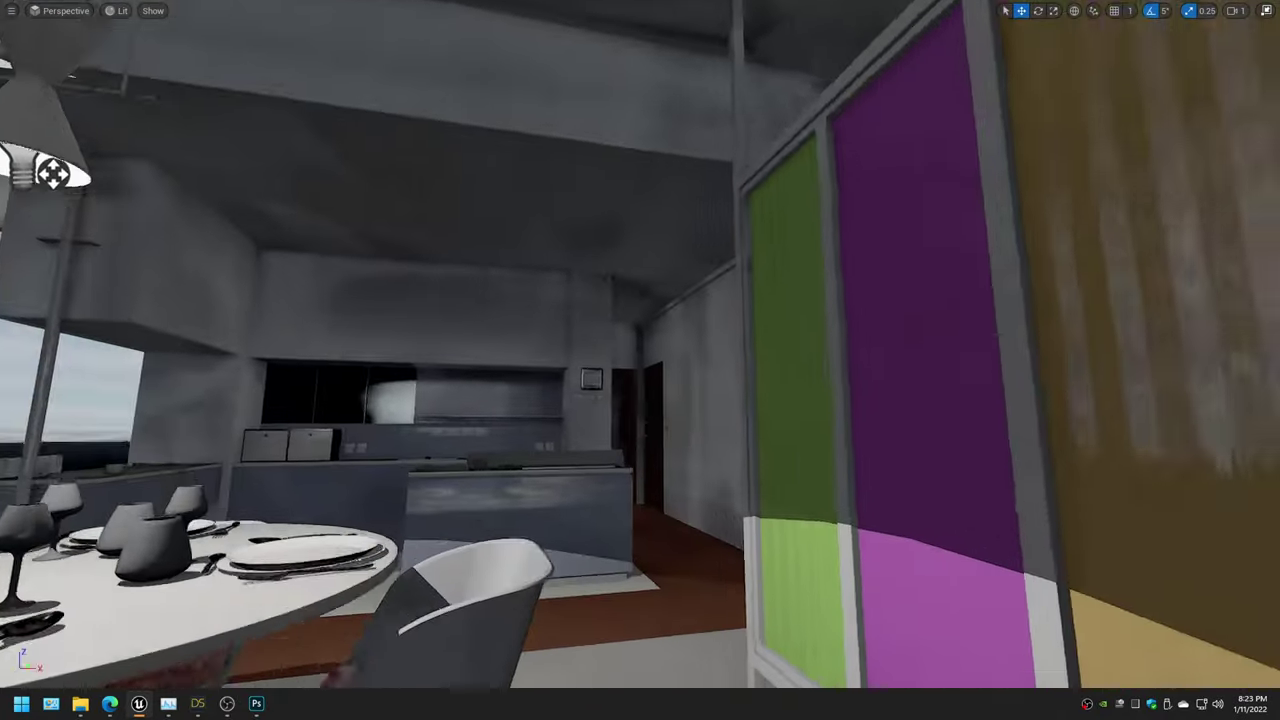
pyautogui.press('Down')
pyautogui.press('Left')
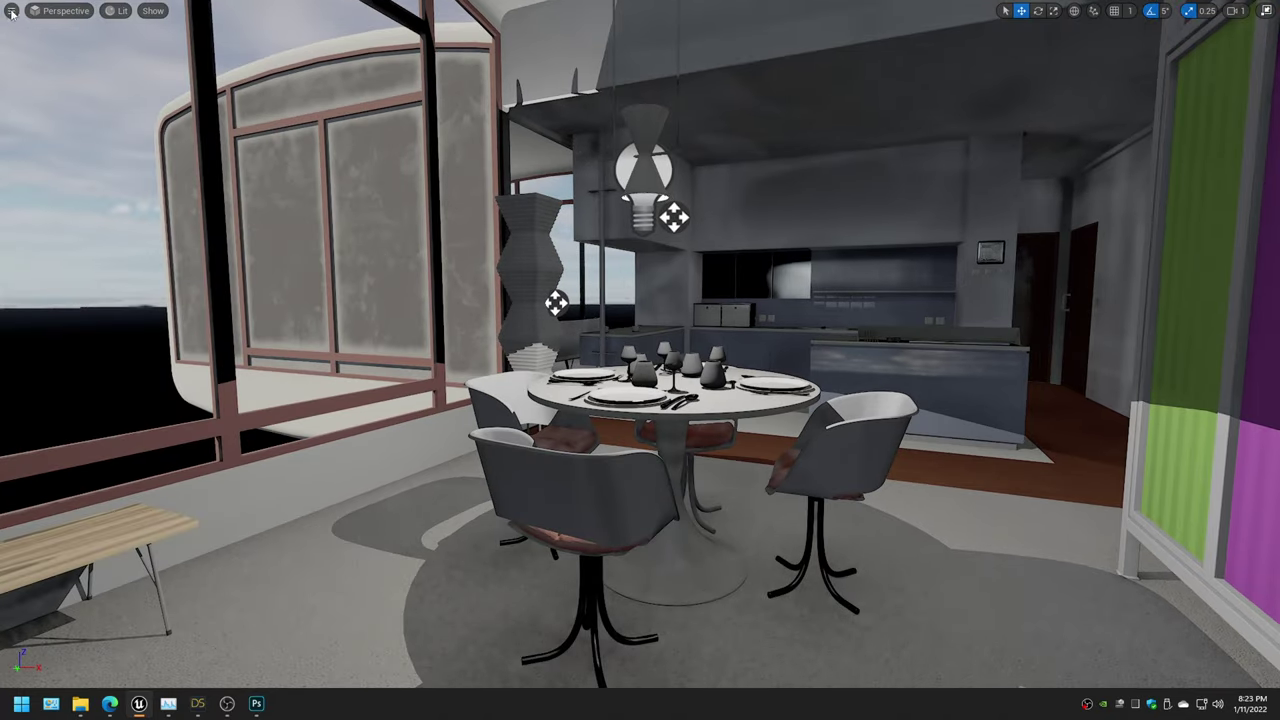
pyautogui.click(12, 12)
# Leave Immersive Mode and stop the SkyLight from lighting the world
pyautogui.click(72, 219)
pyautogui.click(1116, 199)
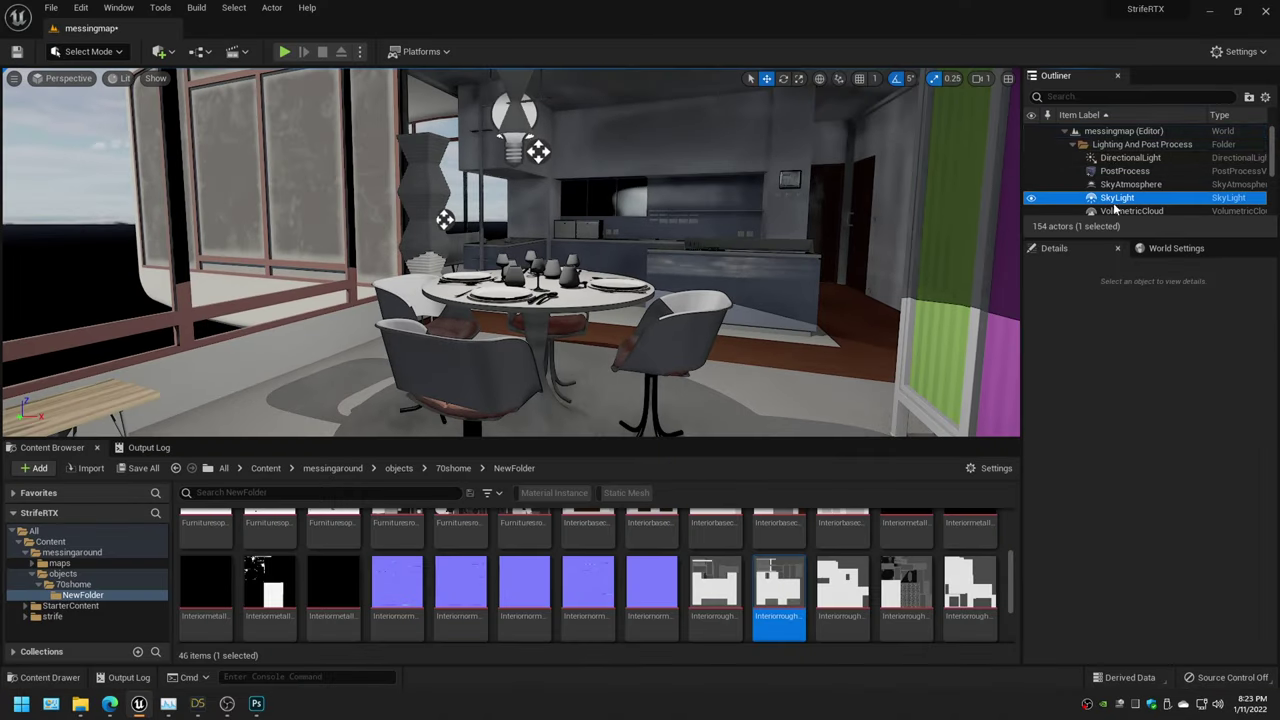
pyautogui.scroll(-5, 1100, 555)
pyautogui.scroll(-5, 1091, 538)
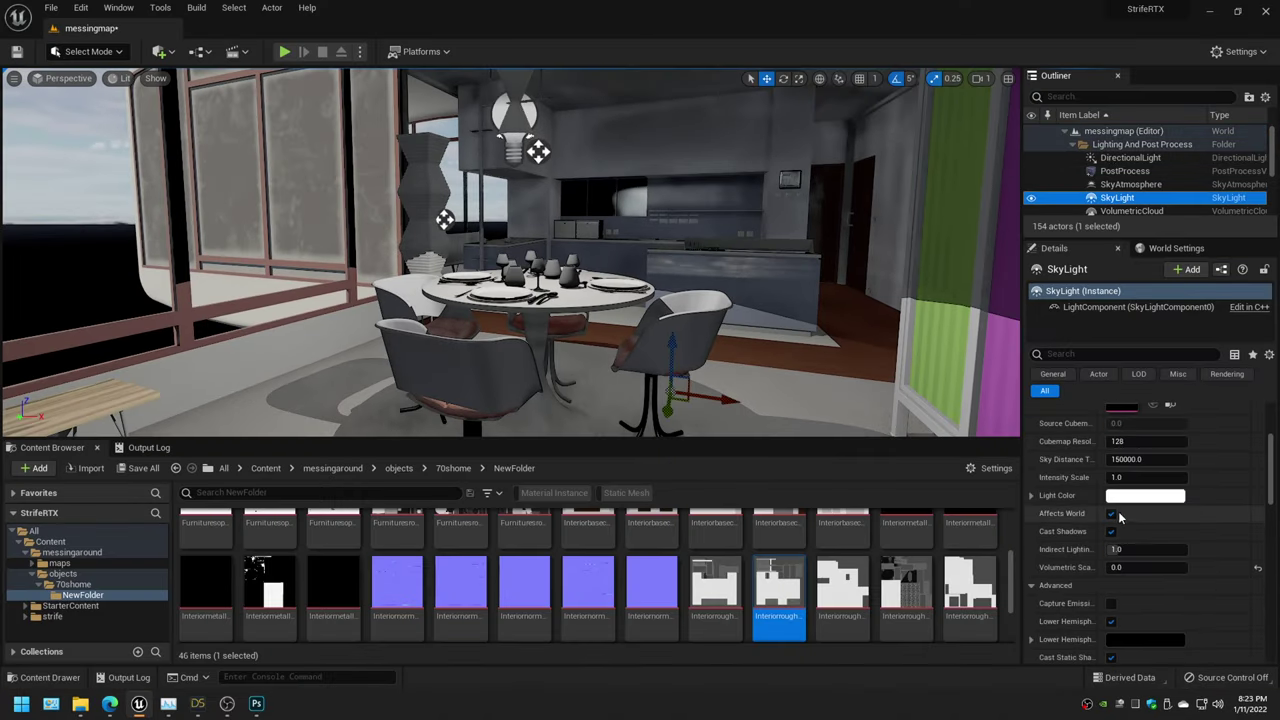
pyautogui.click(1113, 512)
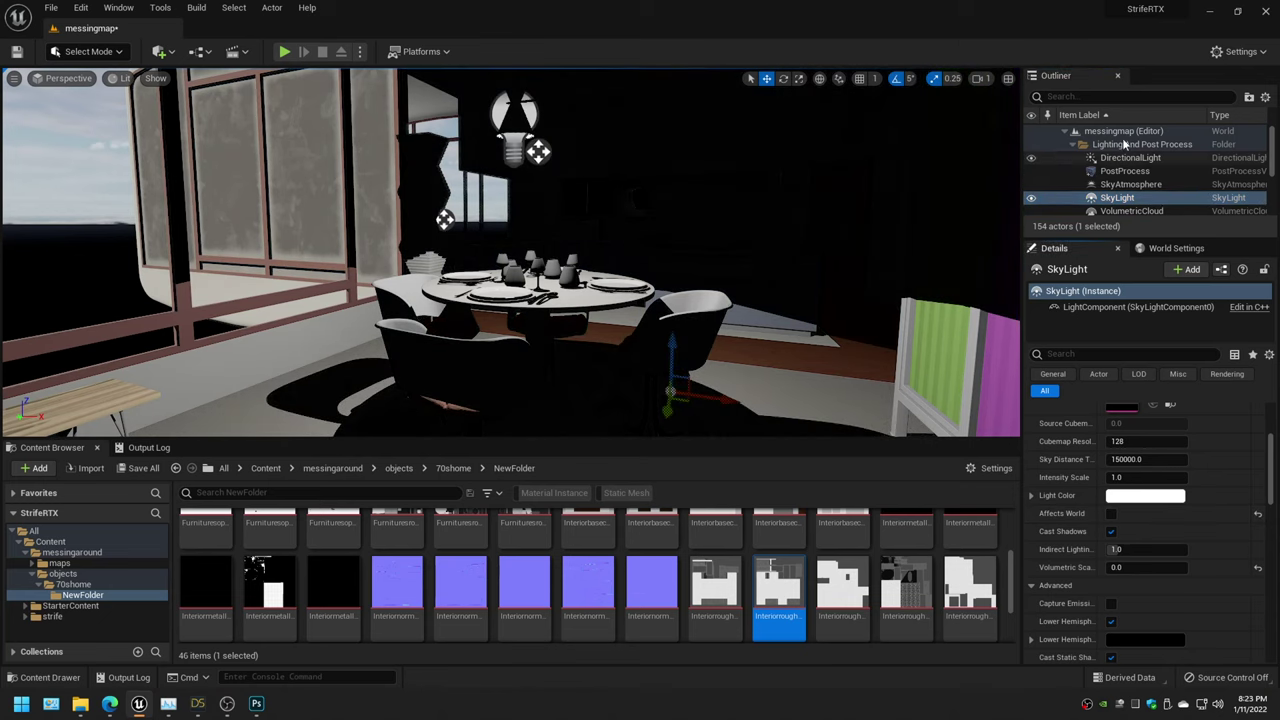
# Deselect the SkyLight and, in Immersive Mode, frame the dining table by the tall windows
pyautogui.click(1125, 146)
pyautogui.click(16, 79)
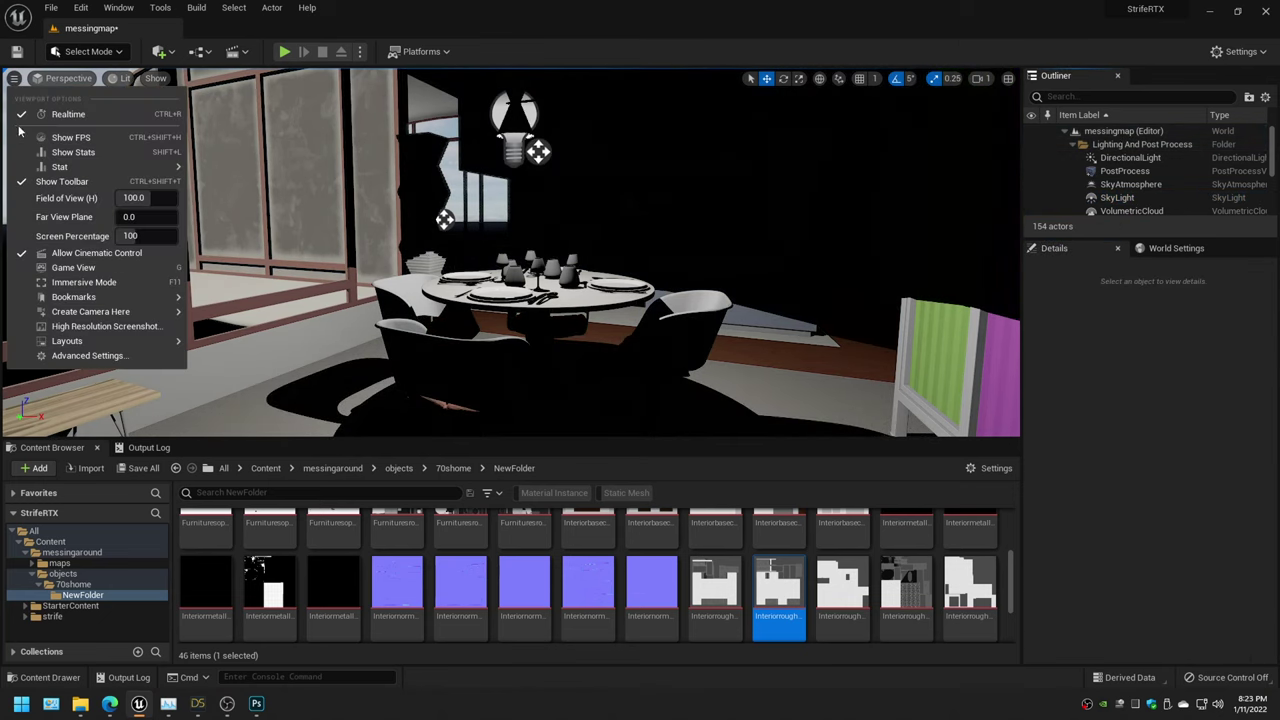
pyautogui.click(83, 286)
pyautogui.moveTo(640, 360); pyautogui.dragTo(640, 360, button='right')
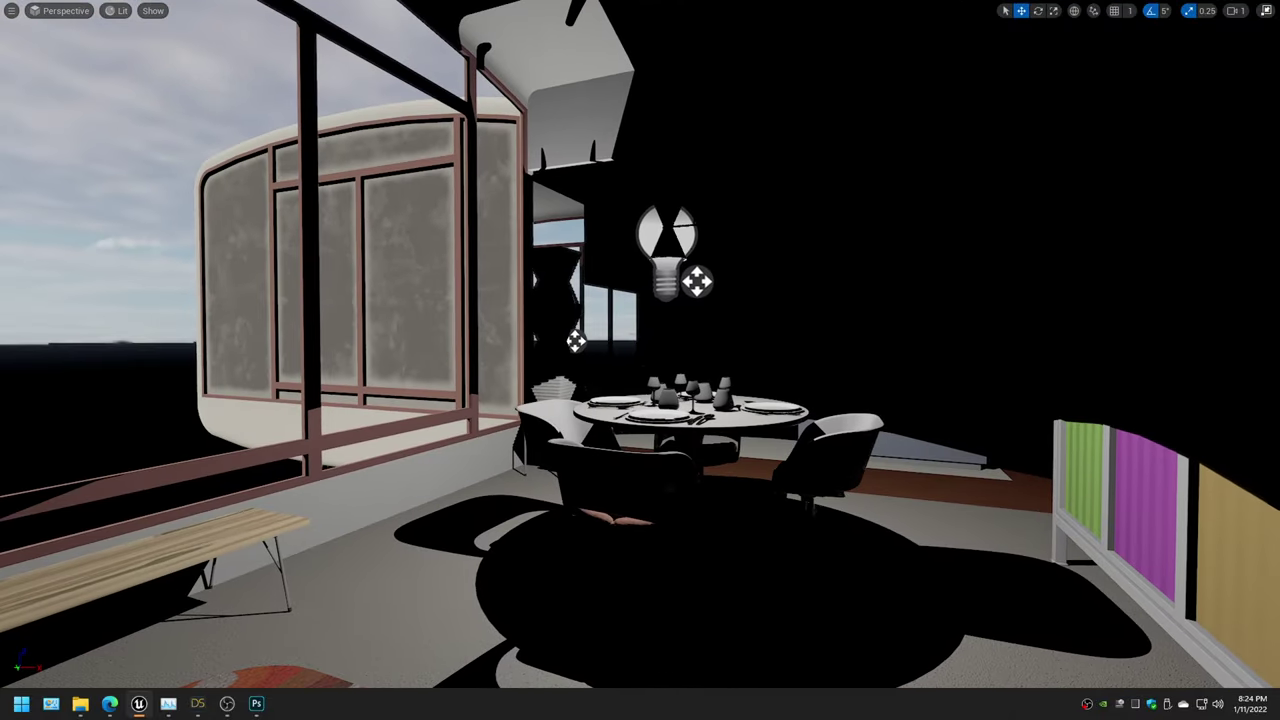
# Leave Immersive Mode and set PostProcess GI to Screen Space (Beta) and reflections to Screen Space
pyautogui.click(8, 12)
pyautogui.click(65, 213)
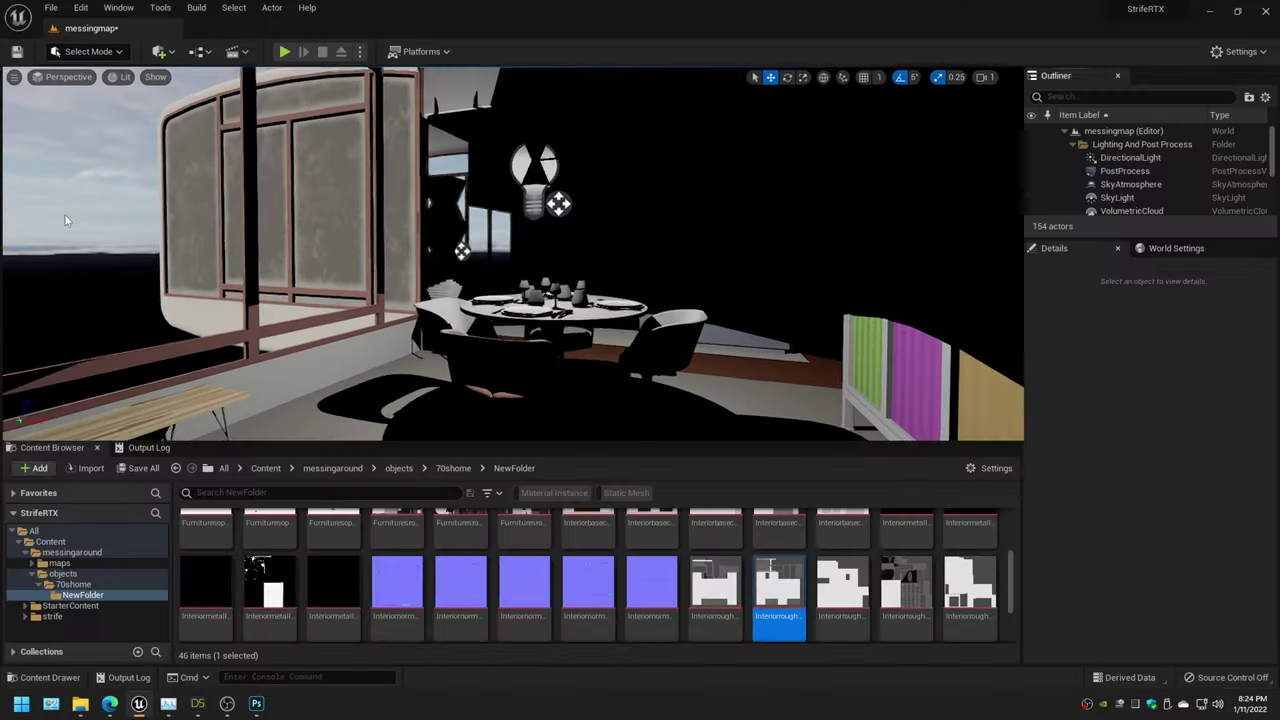
pyautogui.click(1128, 172)
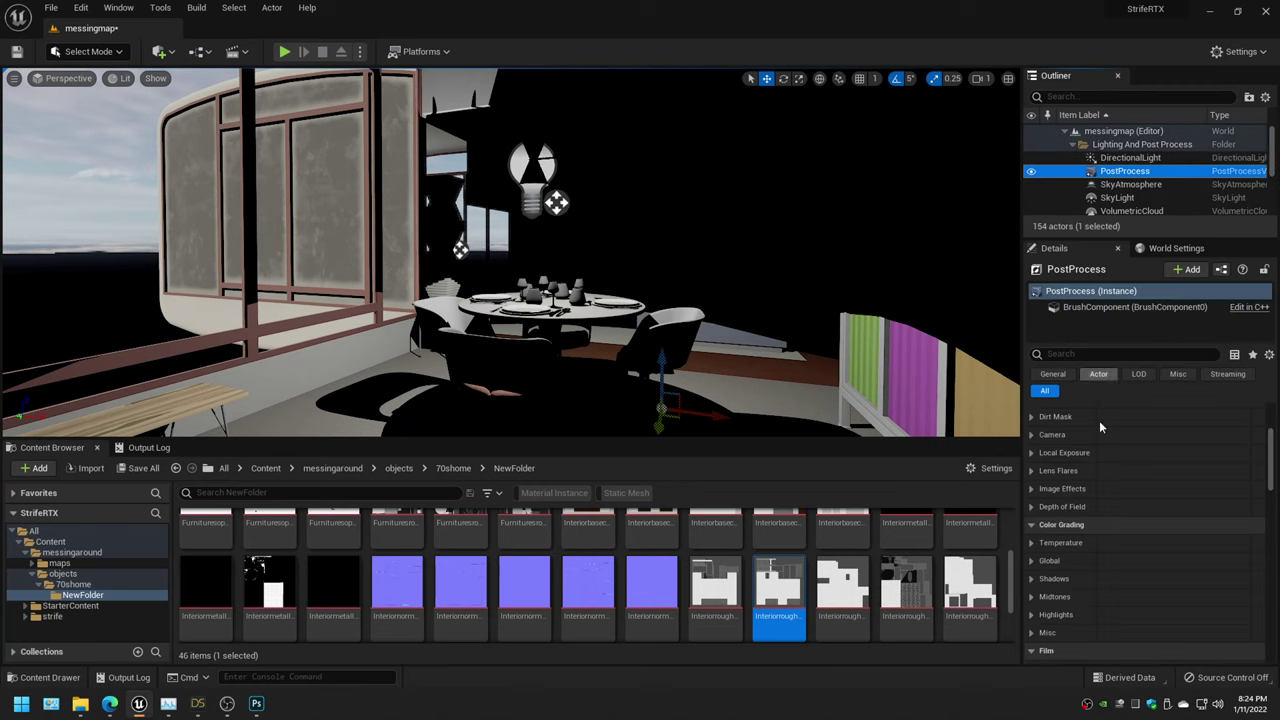
pyautogui.scroll(-3, 1090, 500)
pyautogui.scroll(-3, 1075, 548)
pyautogui.click(1138, 436)
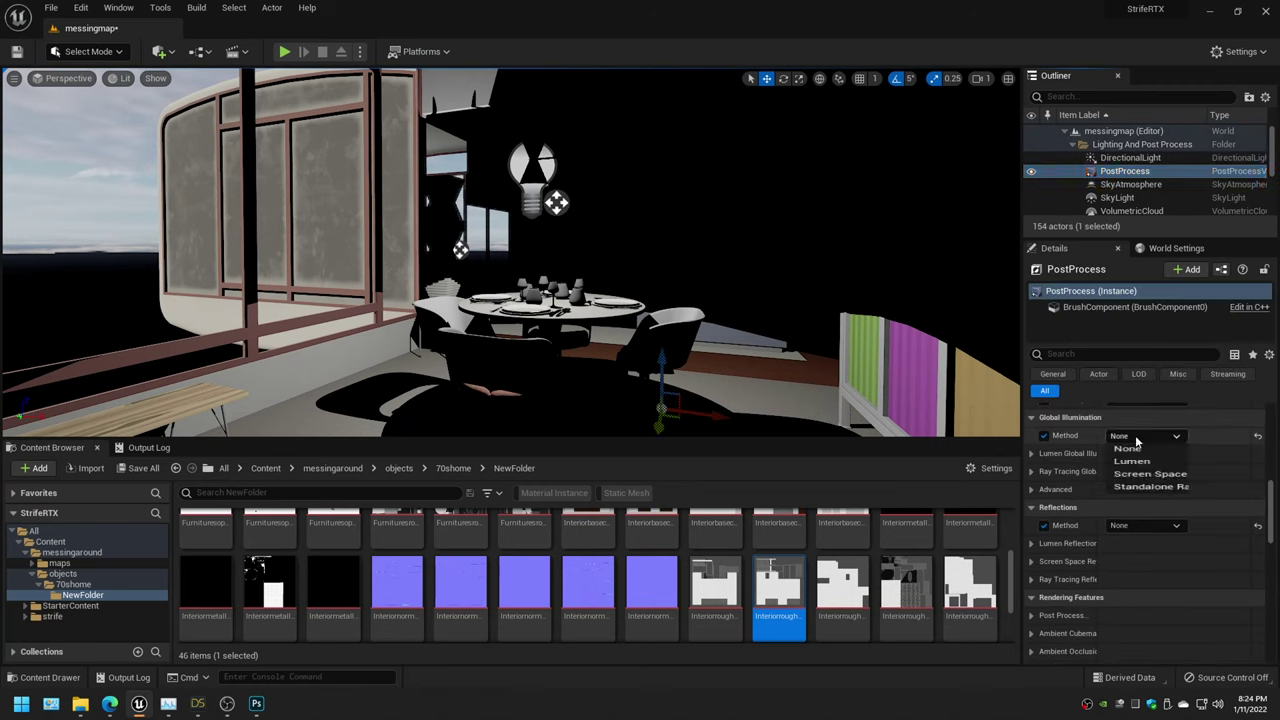
pyautogui.click(1148, 473)
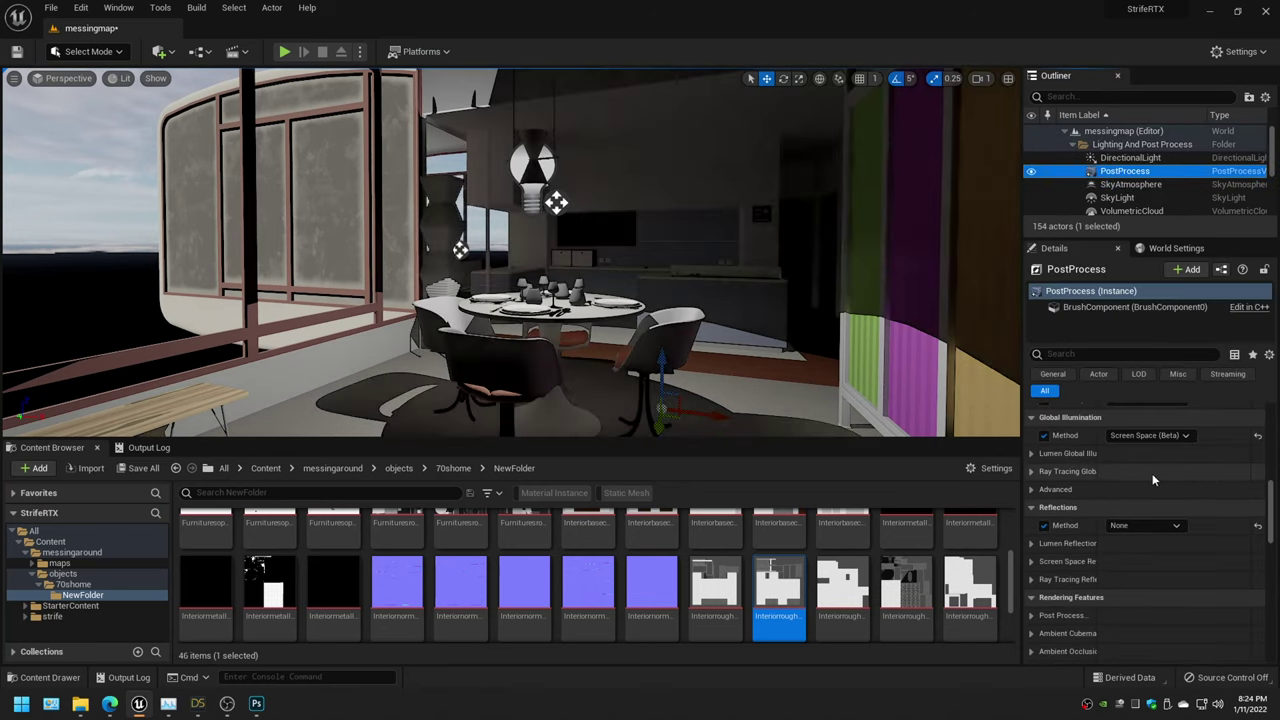
pyautogui.click(1140, 525)
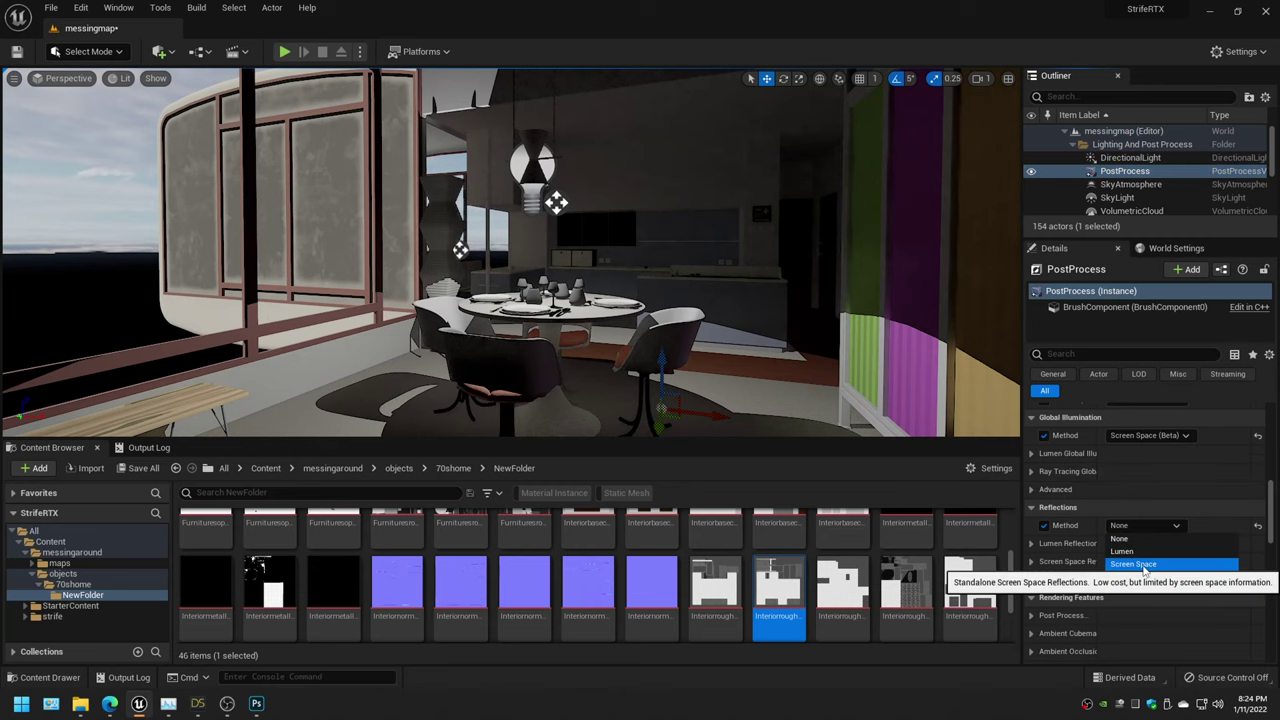
pyautogui.click(1142, 564)
# Deselect the PostProcess volume and return the viewport to Immersive Mode
pyautogui.click(1090, 128)
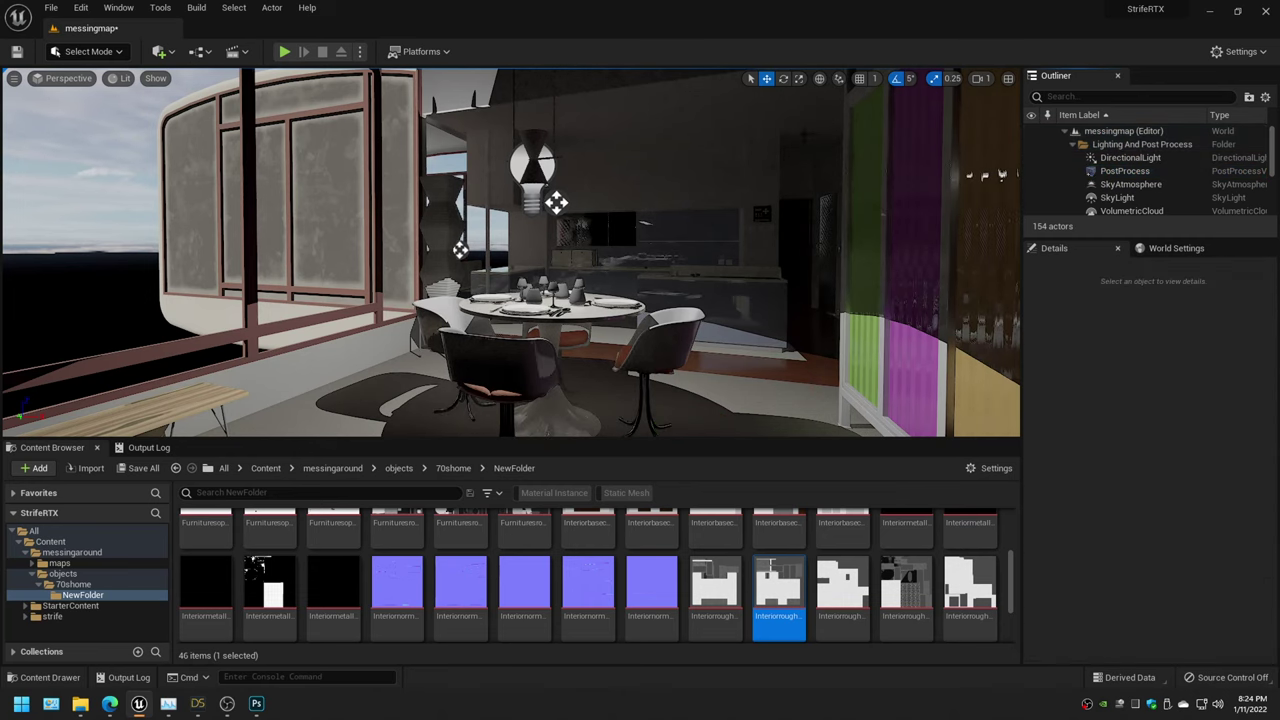
pyautogui.click(15, 80)
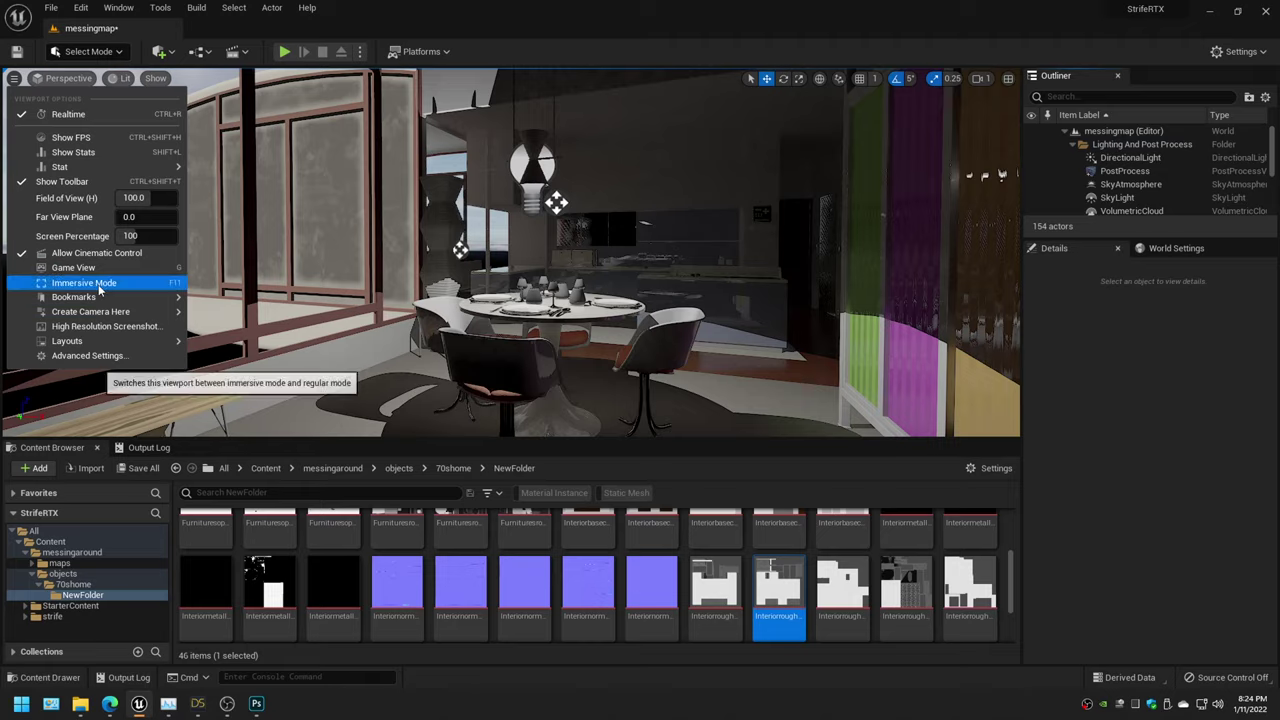
pyautogui.click(60, 283)
# Fly from the dining table past the rug, cushions and bench to a wide view of the TV wall
pyautogui.moveTo(856, 378)
pyautogui.mouseDown(button='right')
pyautogui.moveTo(560, 385)
pyautogui.moveTo(692, 260)
pyautogui.mouseUp(button='right')
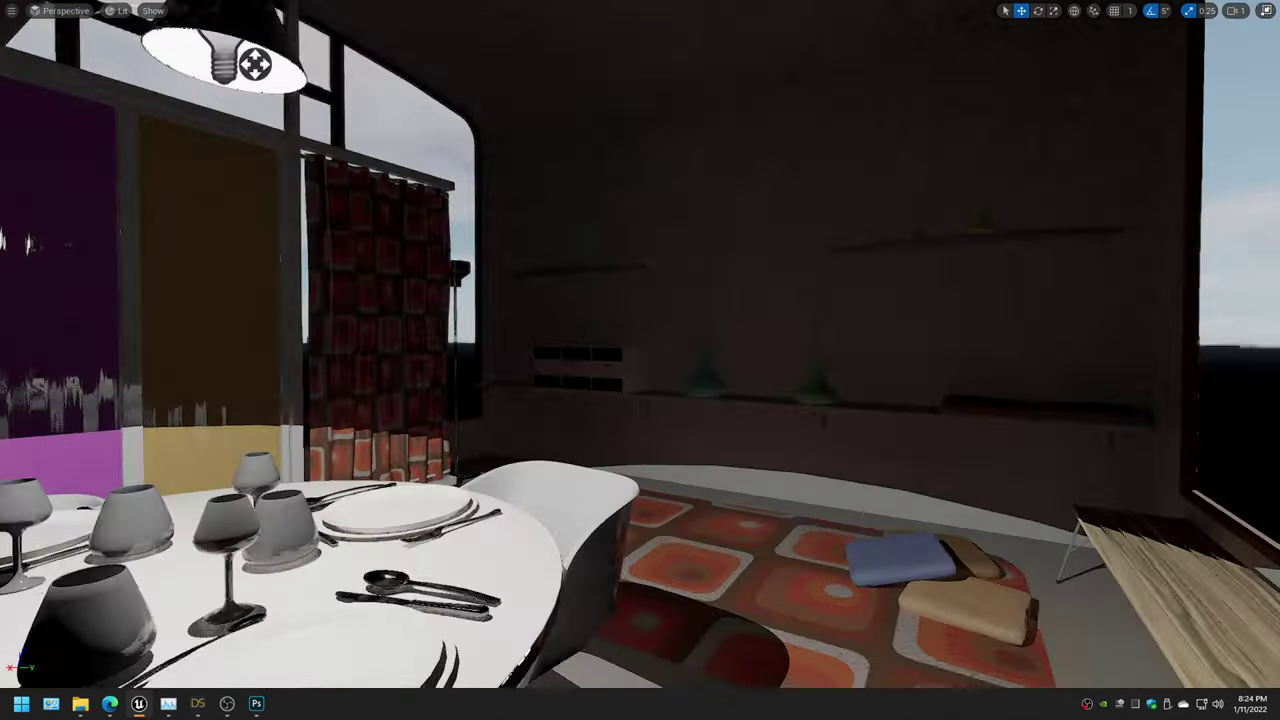
pyautogui.scroll(-5, 692, 260)
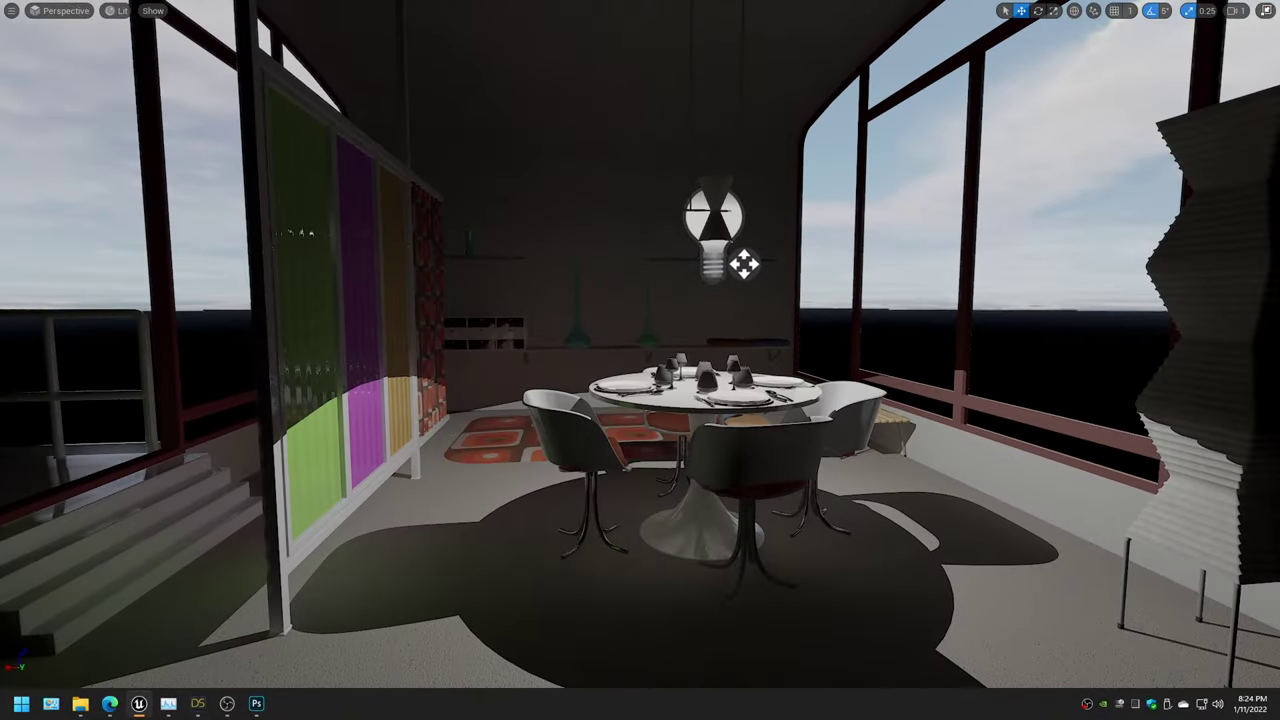
pyautogui.moveTo(692, 260)
pyautogui.mouseDown(button='right')
pyautogui.moveTo(860, 265)
pyautogui.moveTo(700, 270)
pyautogui.moveTo(260, 173)
pyautogui.moveTo(290, 330)
pyautogui.moveTo(822, 376)
pyautogui.moveTo(971, 71)
pyautogui.mouseUp(button='right')
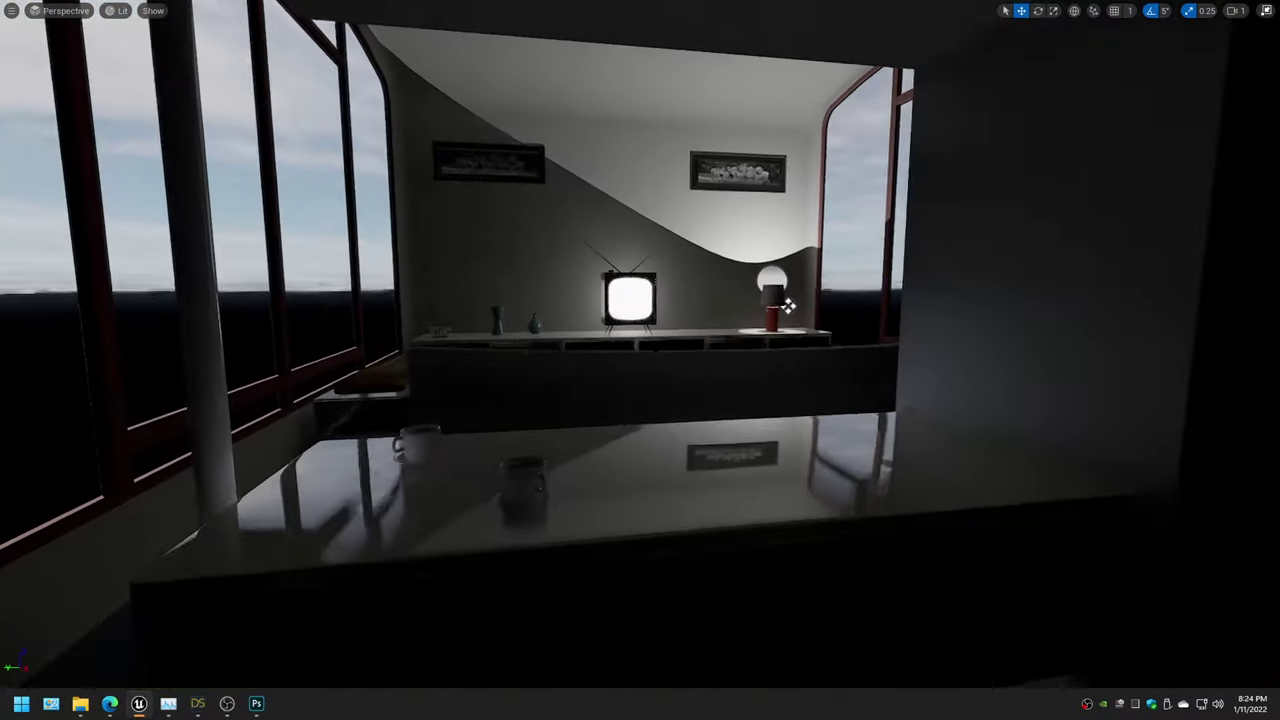
pyautogui.moveTo(971, 71)
pyautogui.mouseDown(button='right')
pyautogui.moveTo(793, 306)
pyautogui.moveTo(878, 338)
pyautogui.mouseUp(button='right')
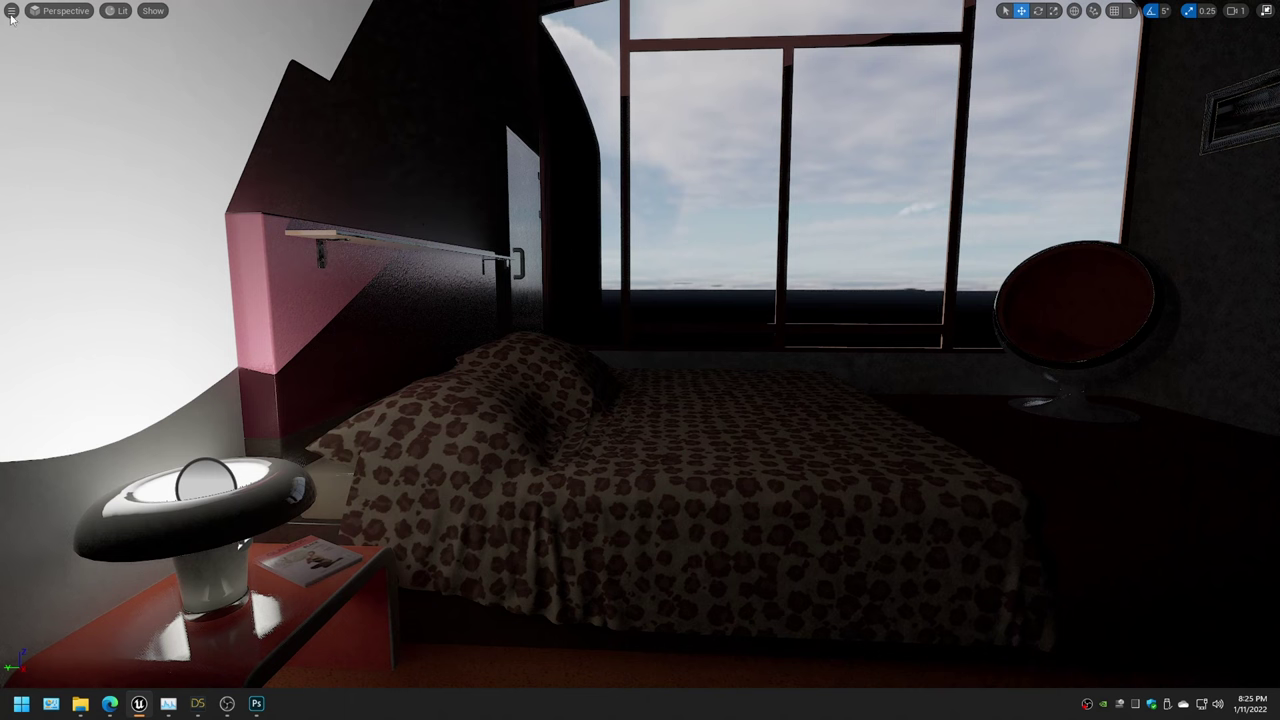
# Leave Immersive Mode and set the PostProcess GI method to Standalone Ray Traced (Deprecated)
pyautogui.click(11, 12)
pyautogui.click(70, 221)
pyautogui.click(1122, 172)
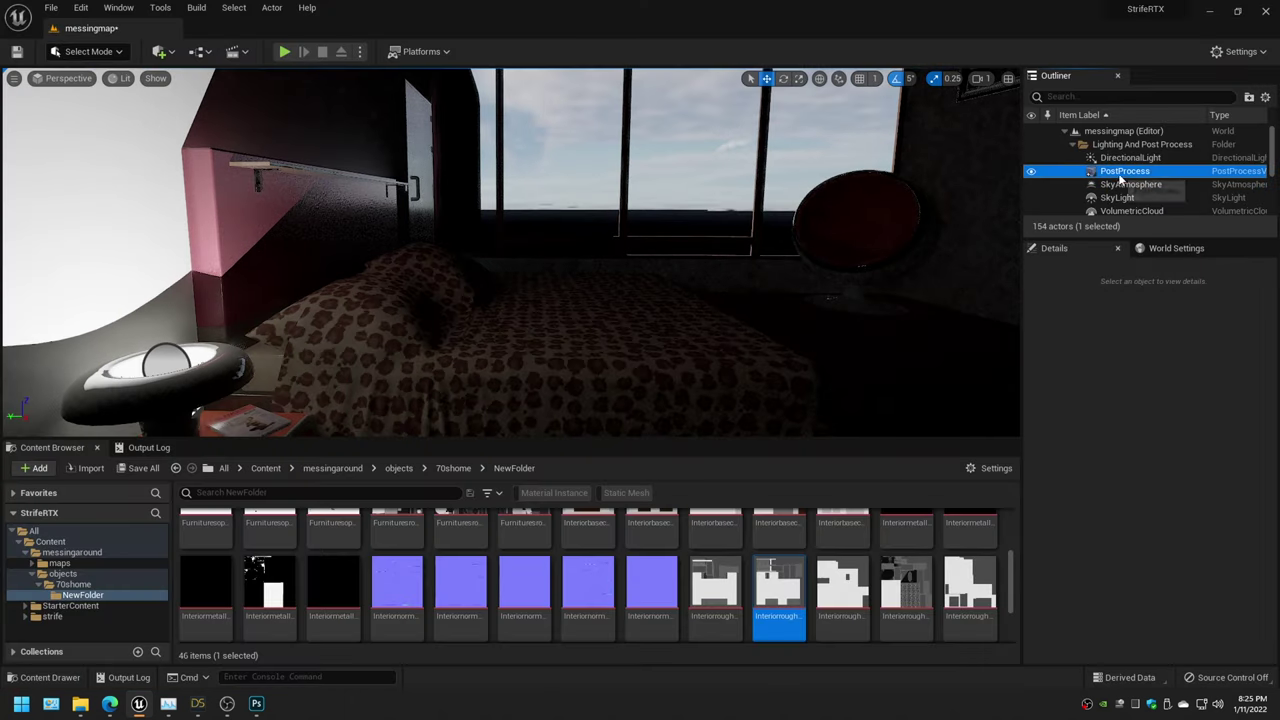
pyautogui.scroll(-2, 1085, 532)
pyautogui.click(1141, 434)
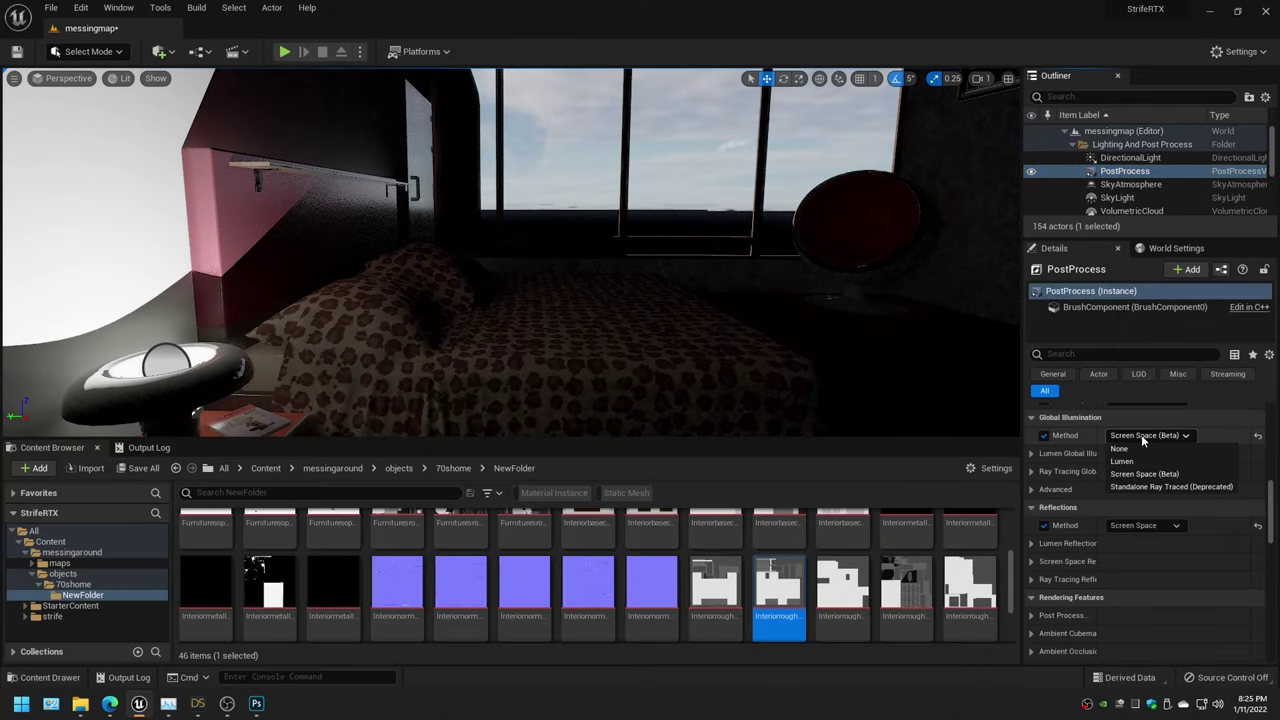
pyautogui.click(1153, 486)
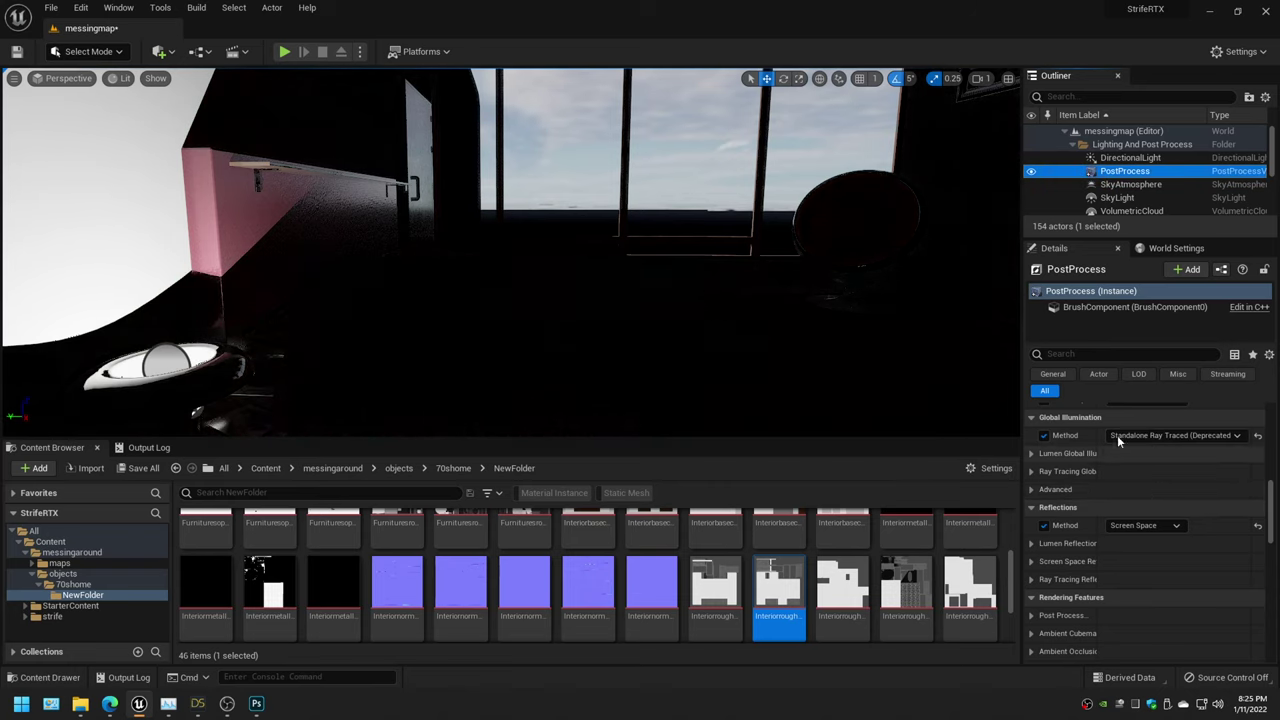
# Set ray-traced GI type to Brute Force and reflections to Standalone Ray Traced (Deprecated)
pyautogui.click(1032, 471)
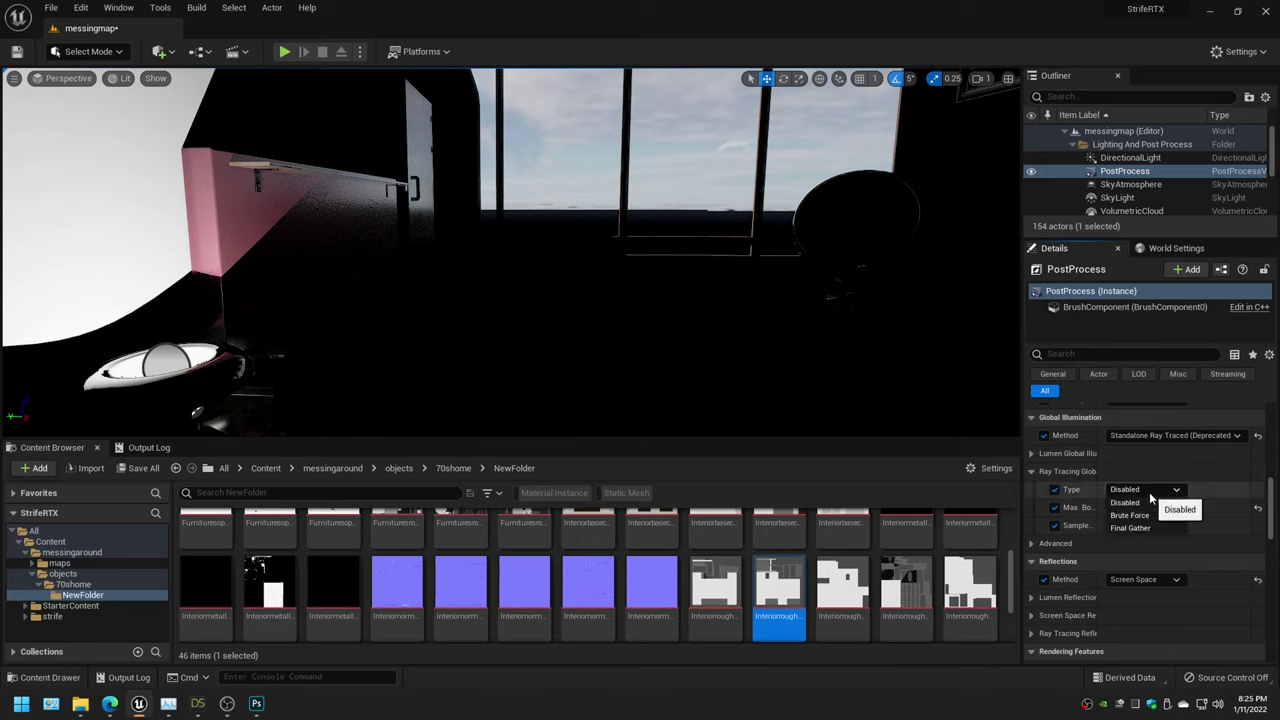
pyautogui.click(1157, 587)
pyautogui.press('Escape')
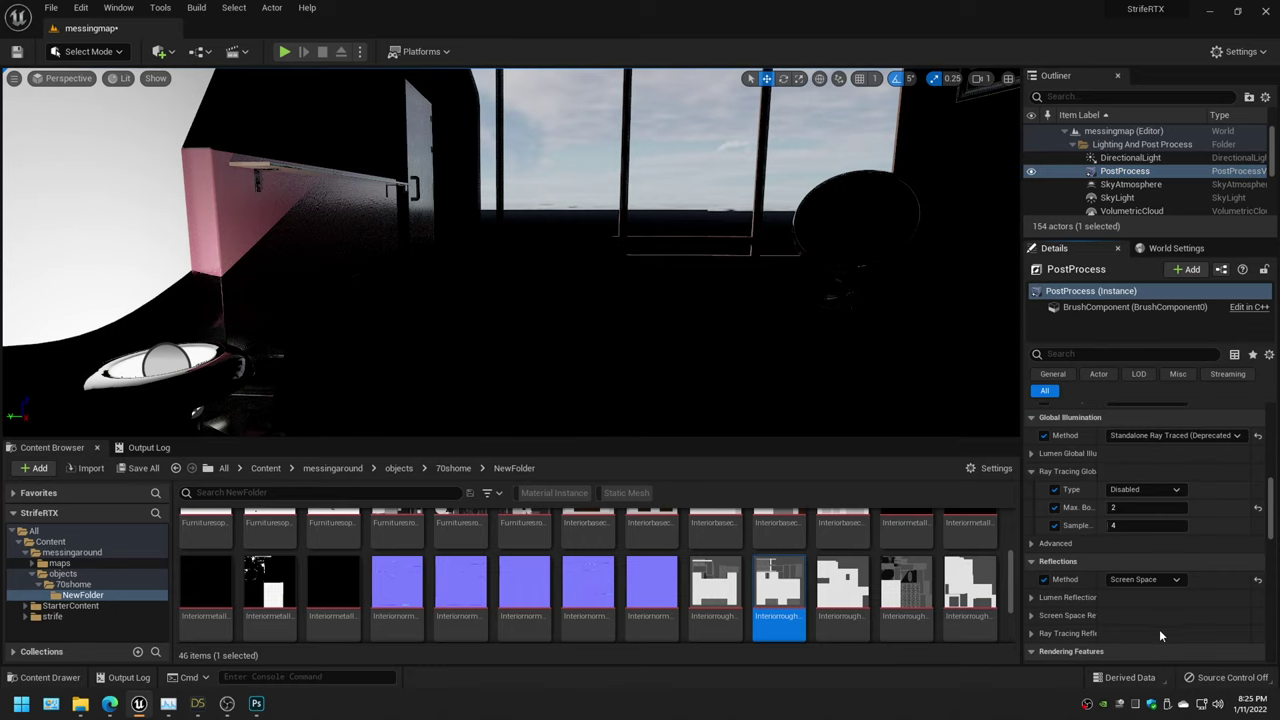
pyautogui.click(1145, 579)
pyautogui.click(1150, 597)
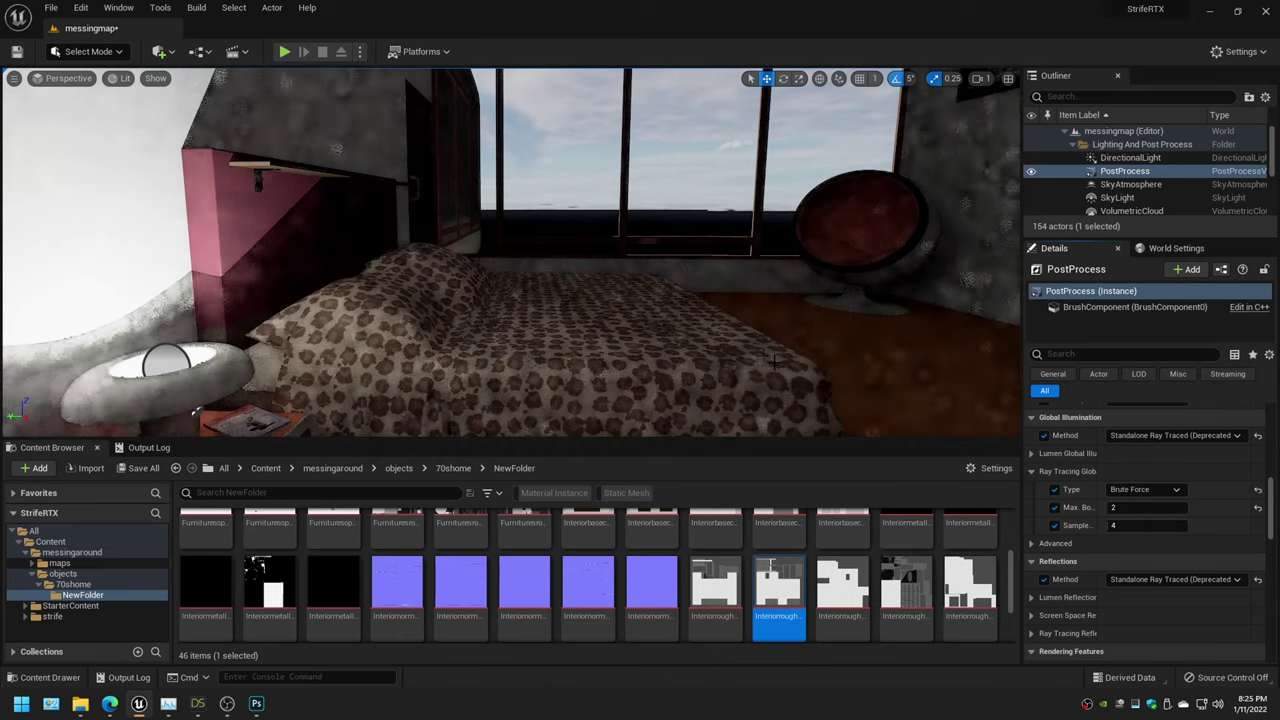
# Orbit around the bed and expand the Ray Tracing Reflections and Screen Space Reflections settings
pyautogui.moveTo(818, 335)
pyautogui.mouseDown(button='right')
pyautogui.moveTo(900, 335)
pyautogui.moveTo(700, 335)
pyautogui.mouseUp(button='right')
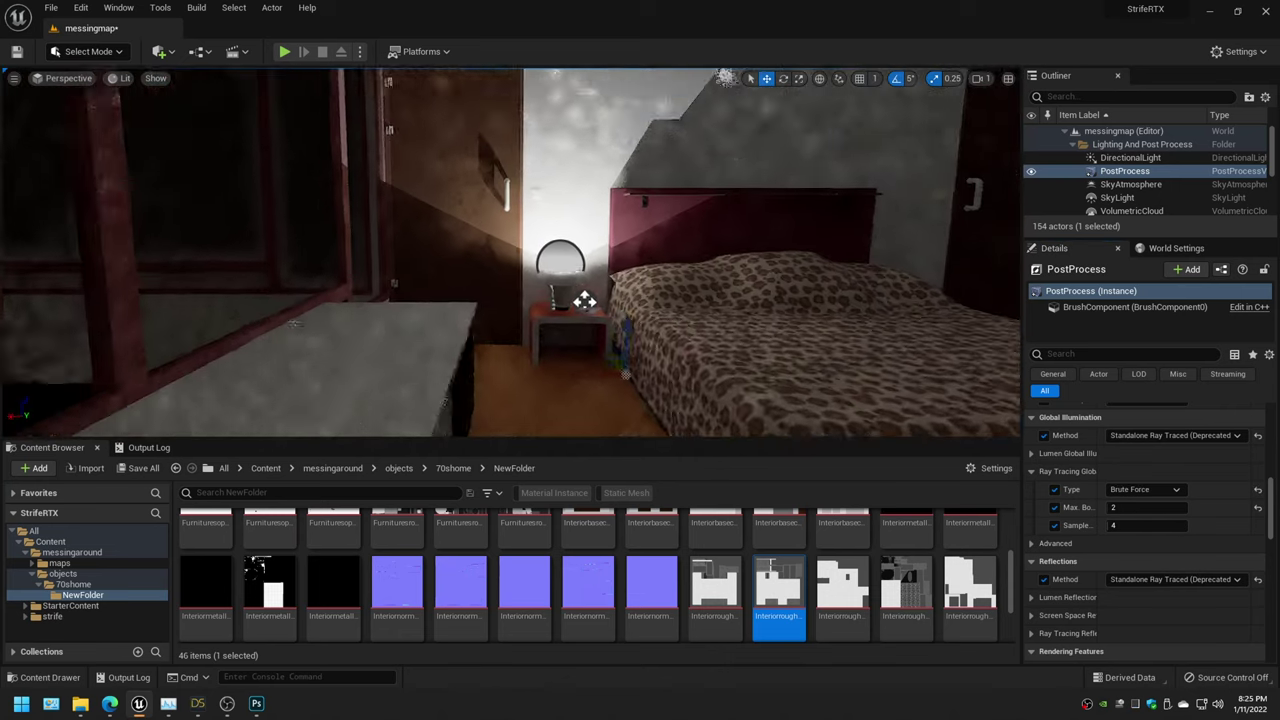
pyautogui.click(1031, 544)
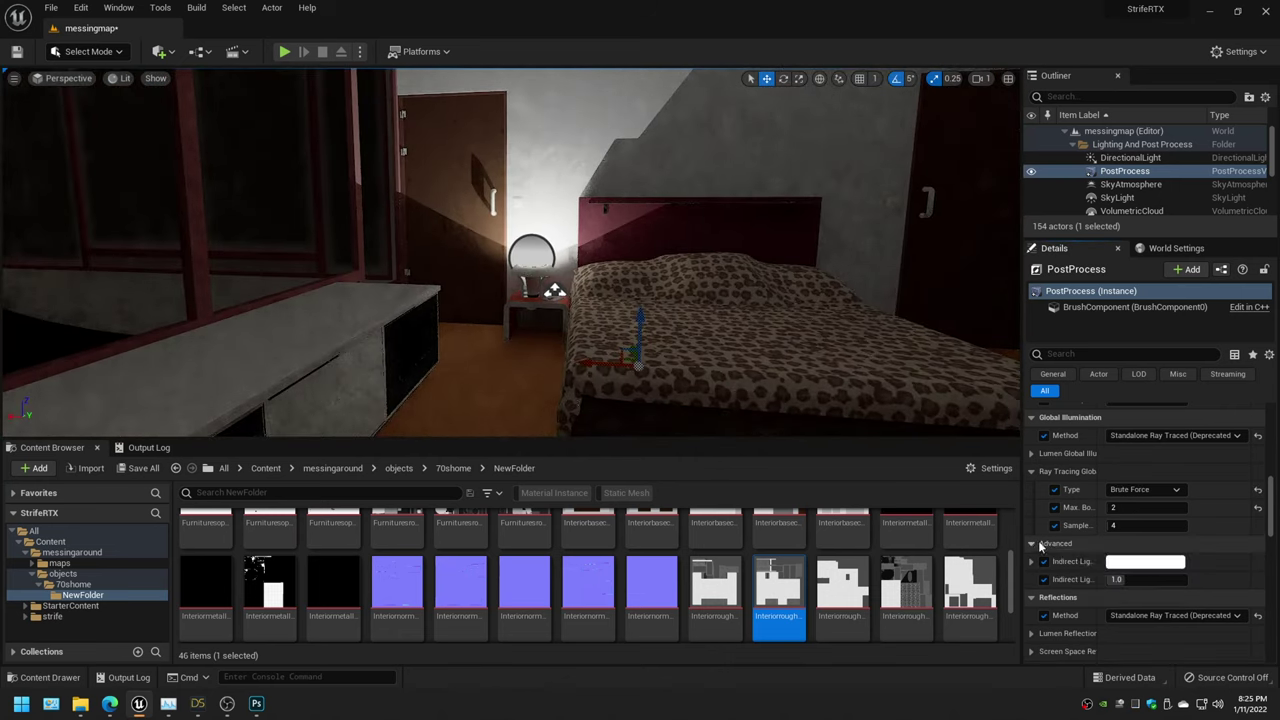
pyautogui.click(1036, 543)
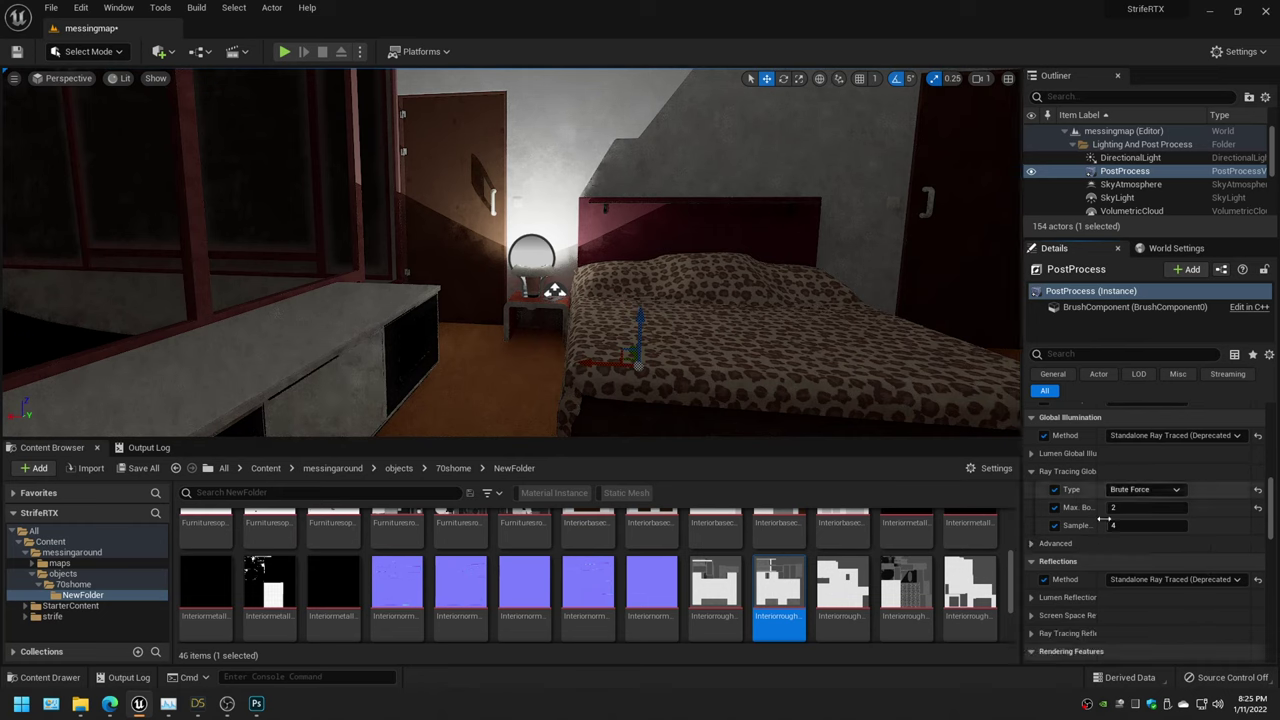
pyautogui.click(1033, 636)
pyautogui.scroll(-2, 1035, 600)
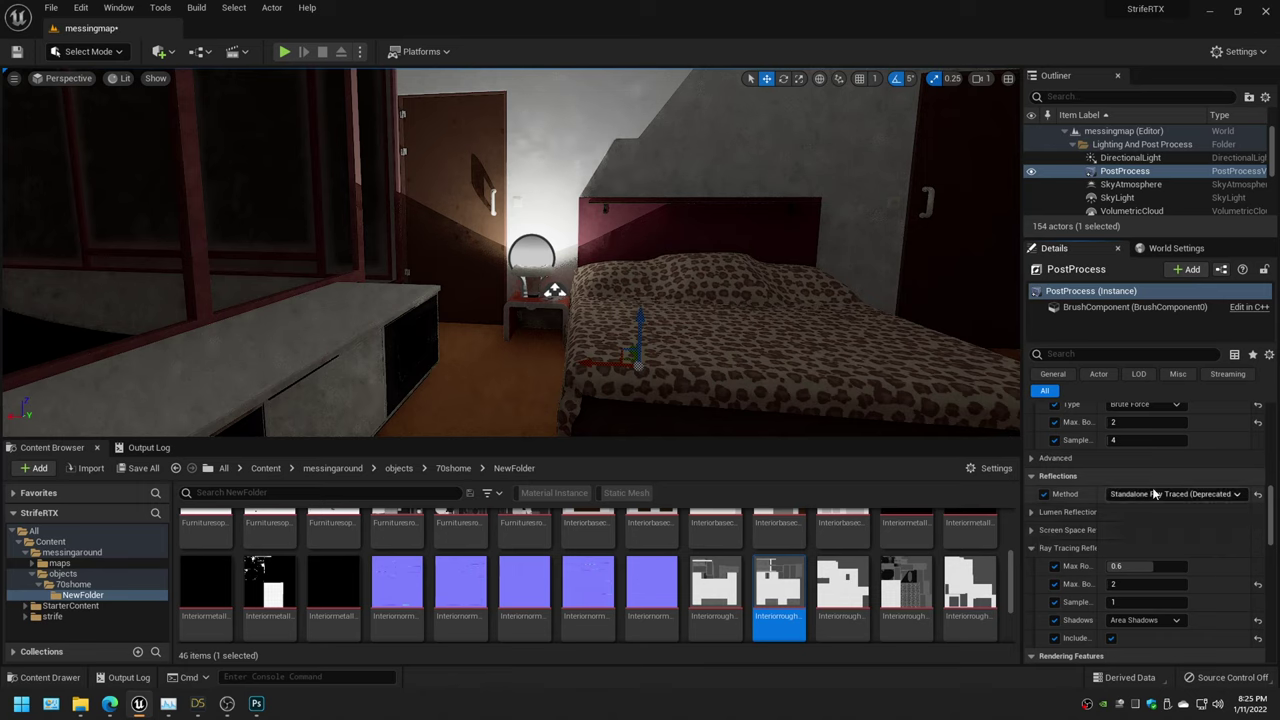
pyautogui.click(1031, 531)
pyautogui.scroll(-1, 1040, 545)
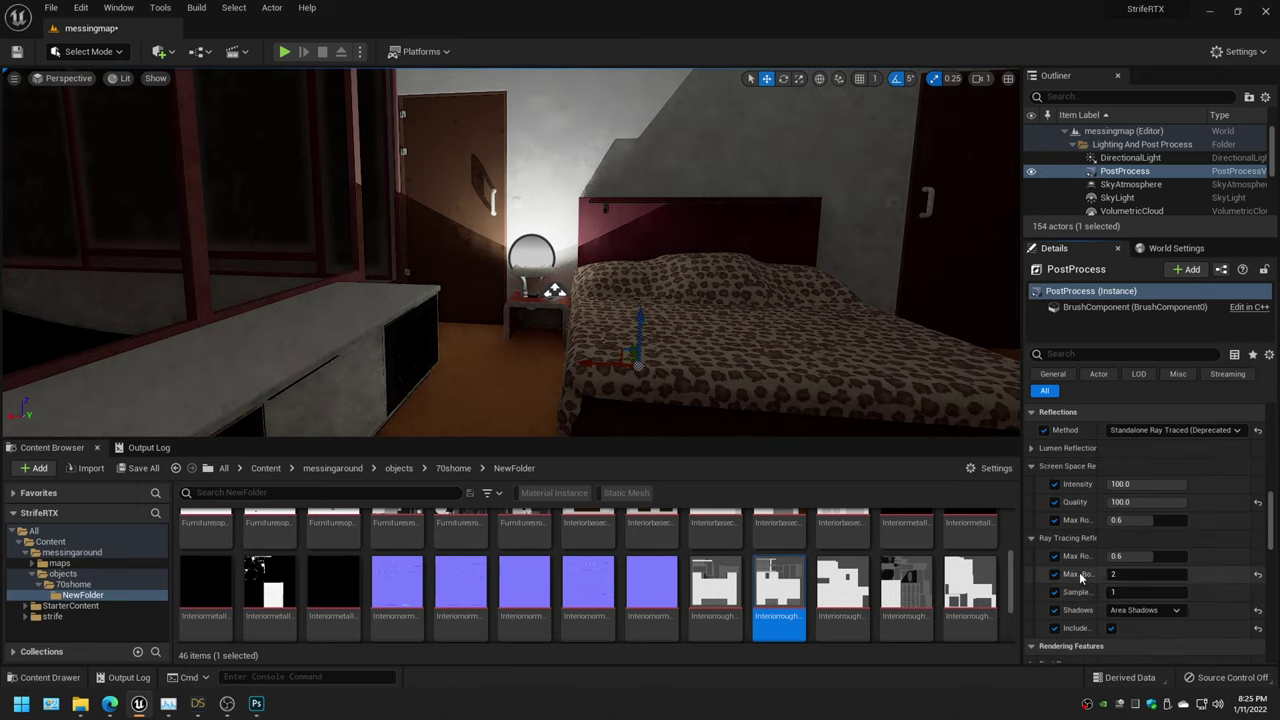
pyautogui.scroll(1, 1080, 540)
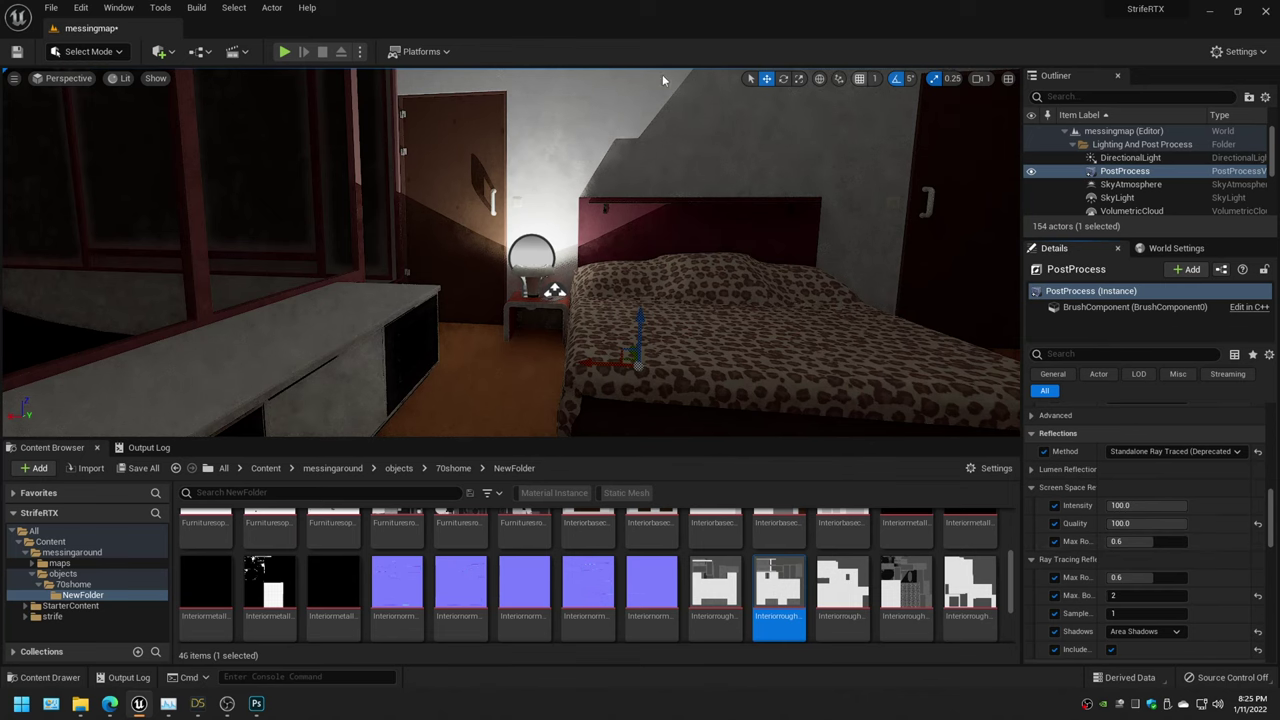
# Deselect PostProcess, fly in Immersive Mode from the bedroom to the TV wall, then exit it
pyautogui.click(16, 78)
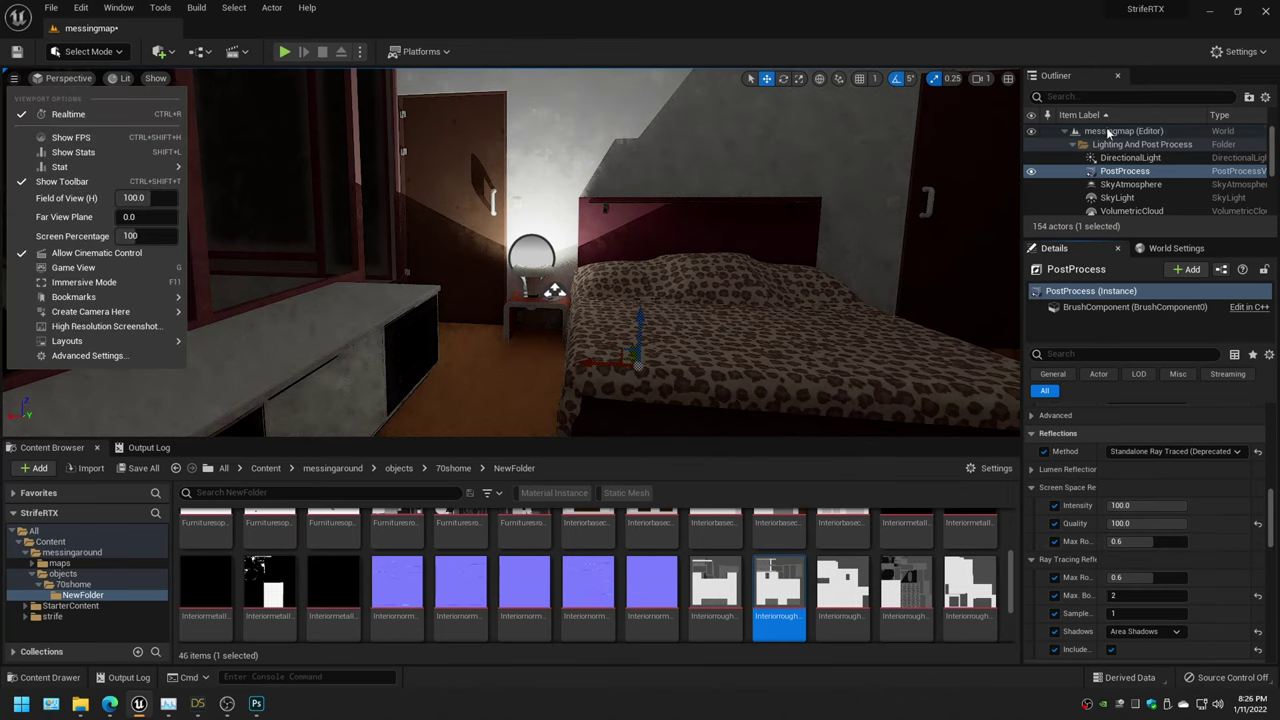
pyautogui.click(1108, 133)
pyautogui.click(12, 78)
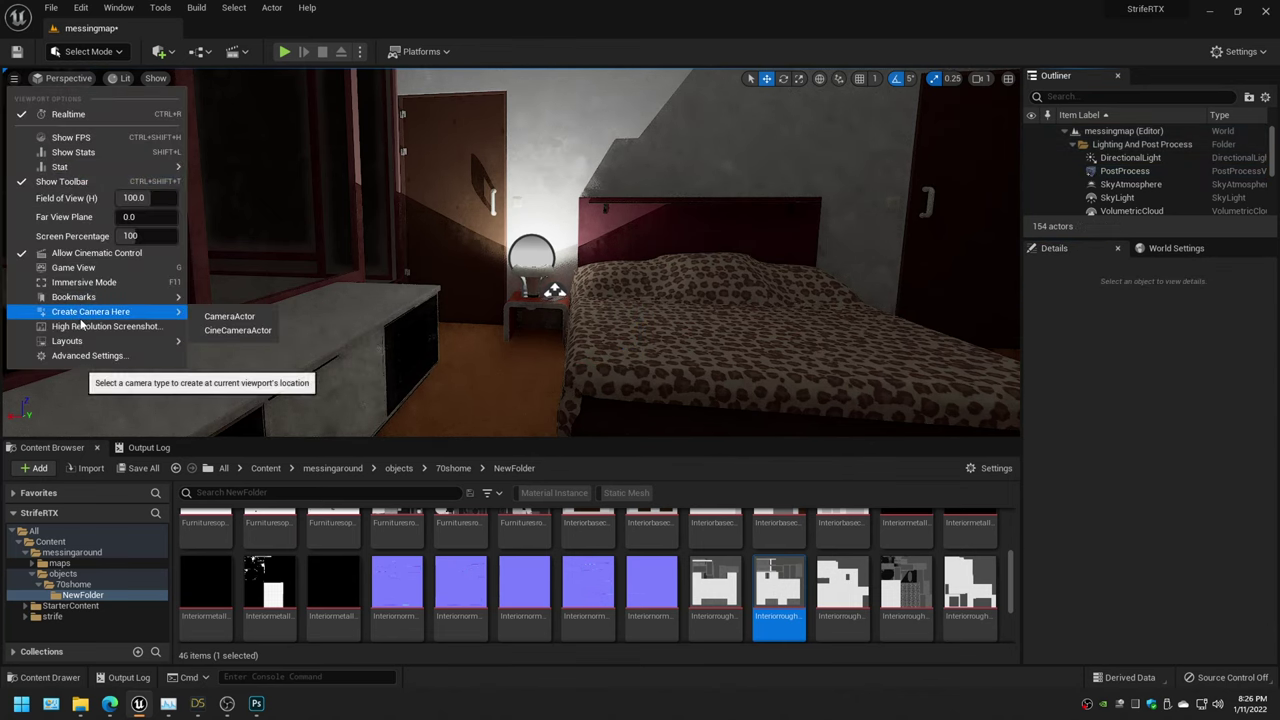
pyautogui.click(86, 280)
pyautogui.moveTo(637, 315); pyautogui.dragTo(637, 315, button='right')
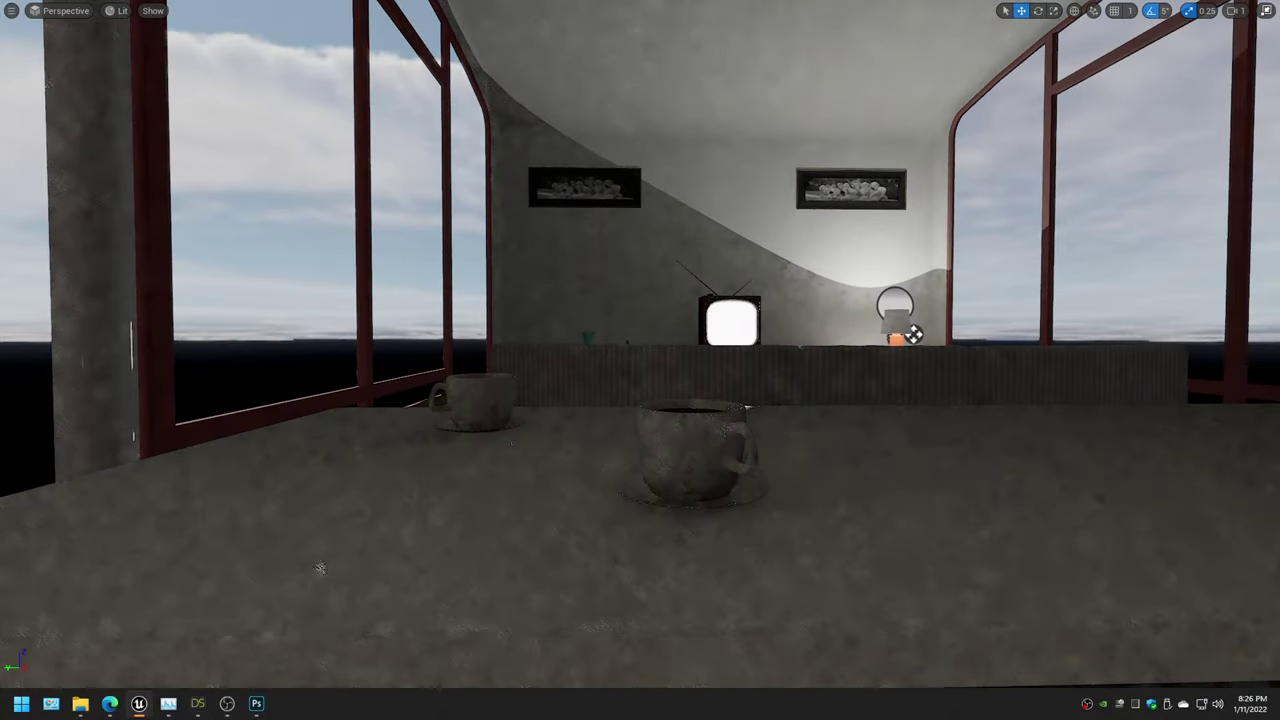
pyautogui.click(10, 12)
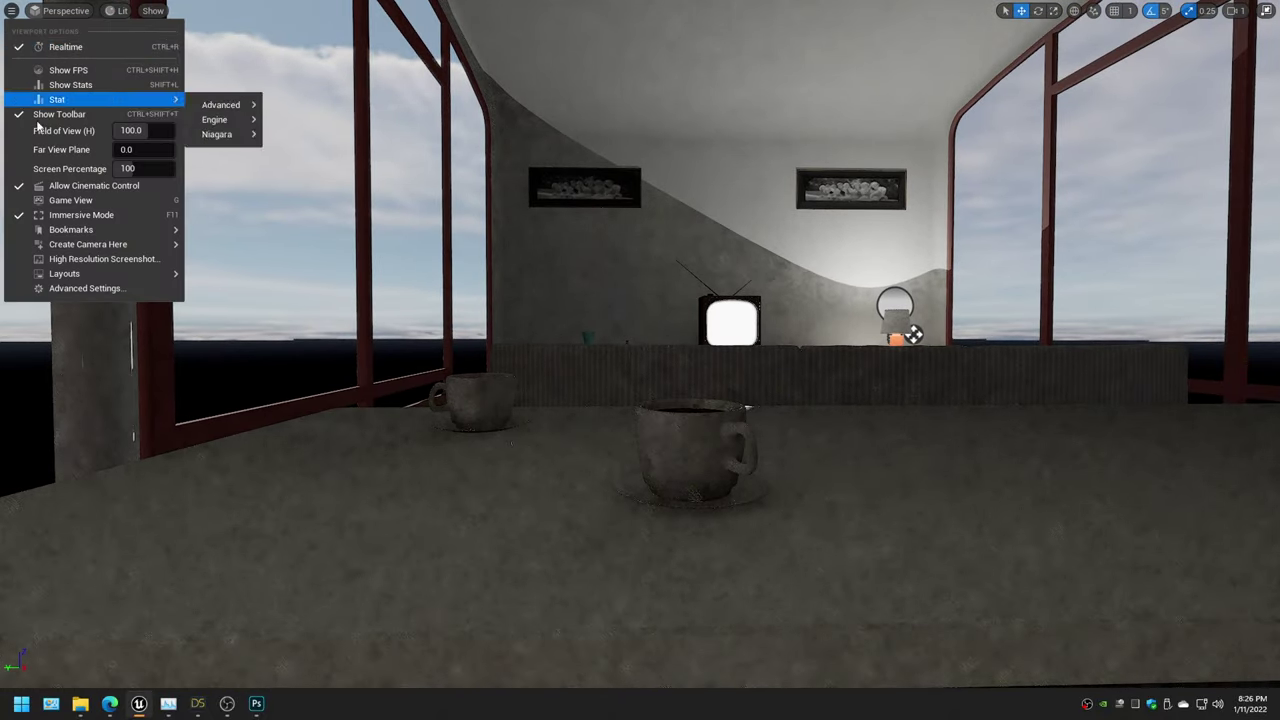
pyautogui.click(80, 212)
# Widen the Details columns and tick Include Translucents under Ray Tracing Reflections
pyautogui.click(1125, 171)
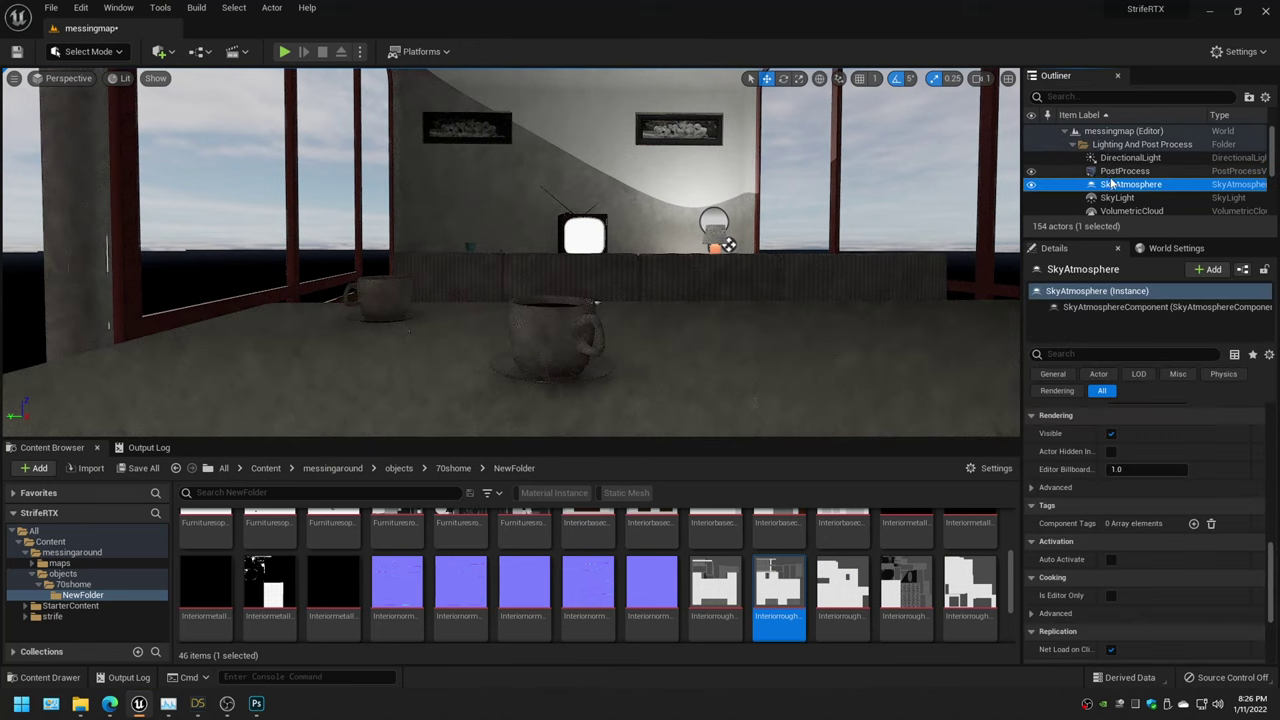
pyautogui.scroll(-3, 1084, 578)
pyautogui.scroll(3, 1088, 570)
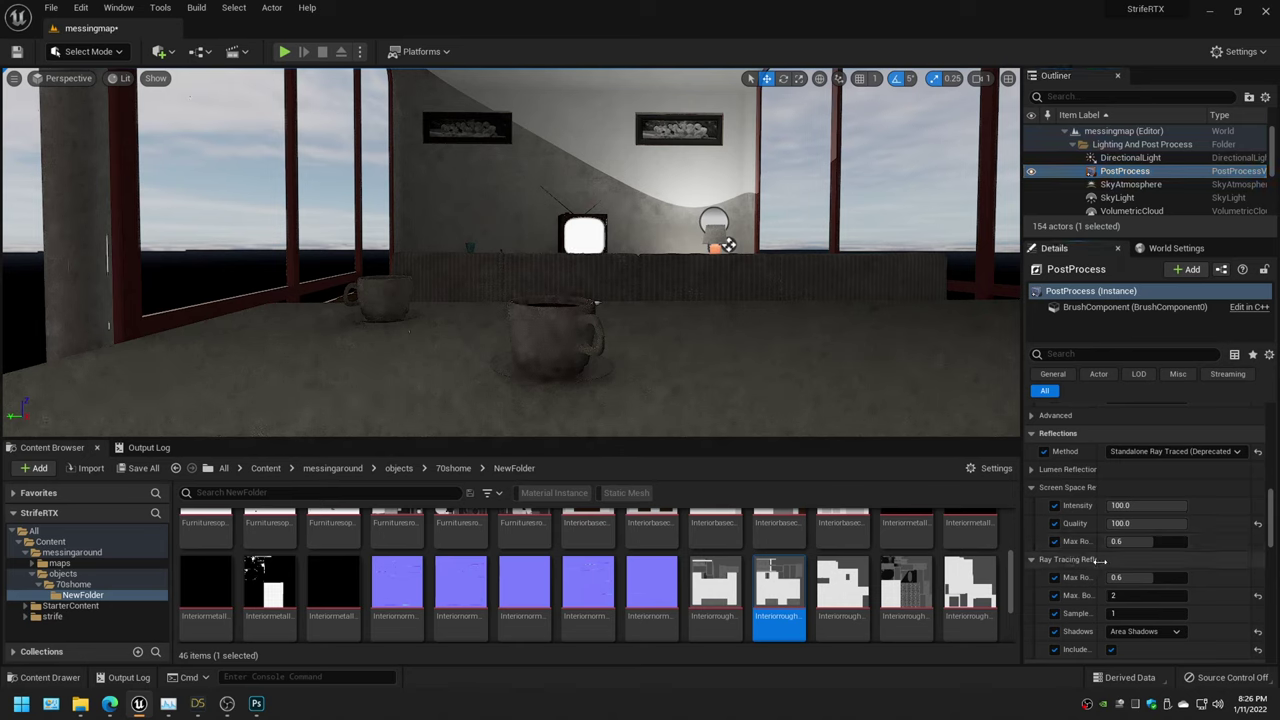
pyautogui.moveTo(1090, 560); pyautogui.dragTo(1124, 562)
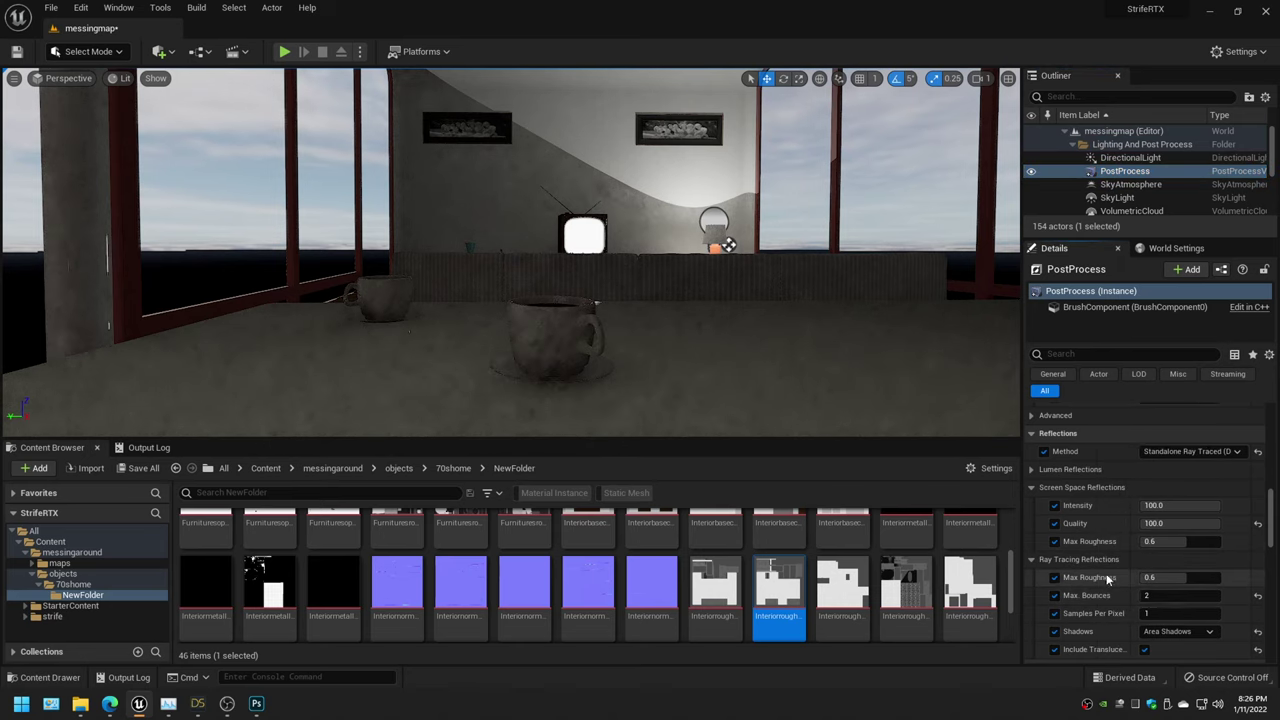
pyautogui.click(1160, 632)
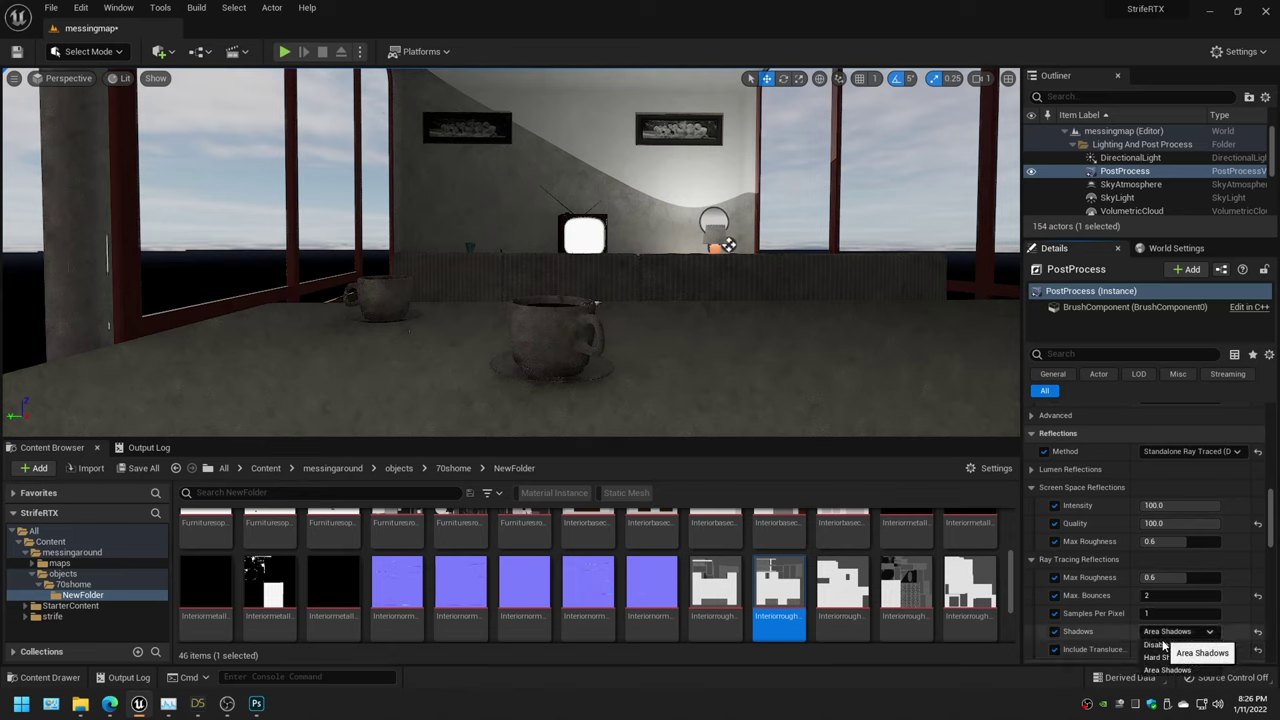
pyautogui.click(1165, 648)
pyautogui.click(1165, 629)
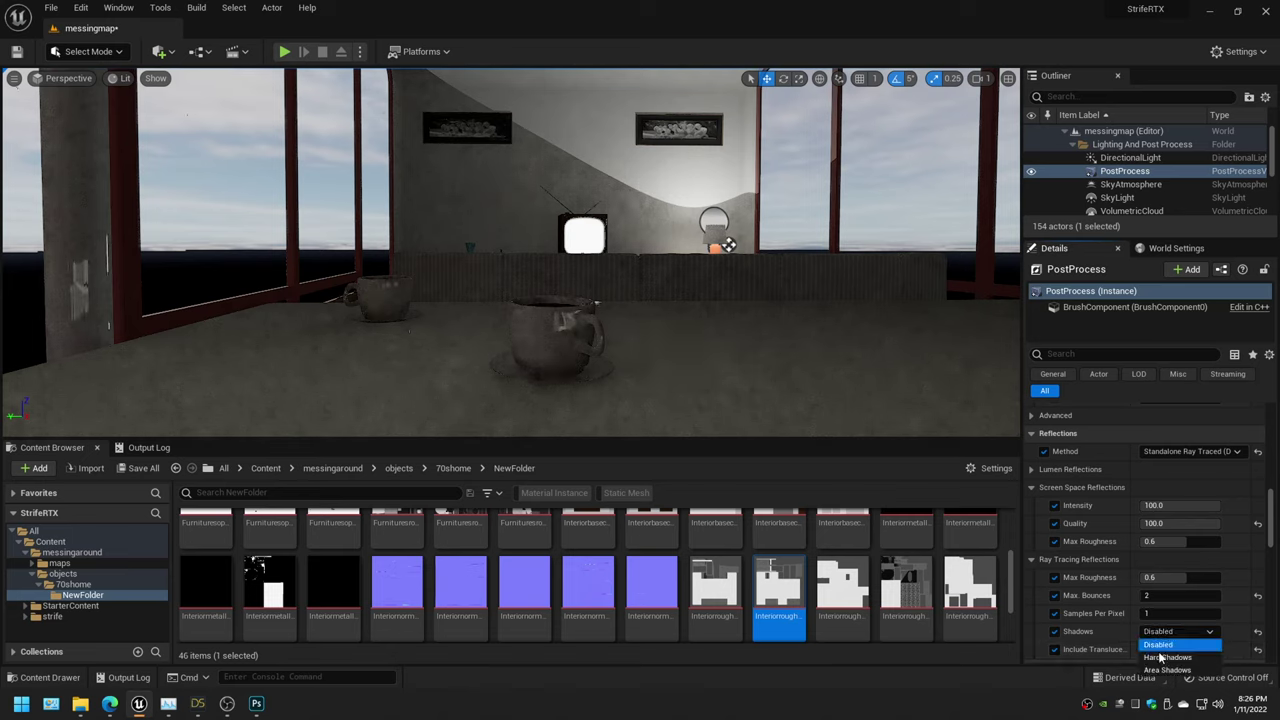
pyautogui.click(1158, 670)
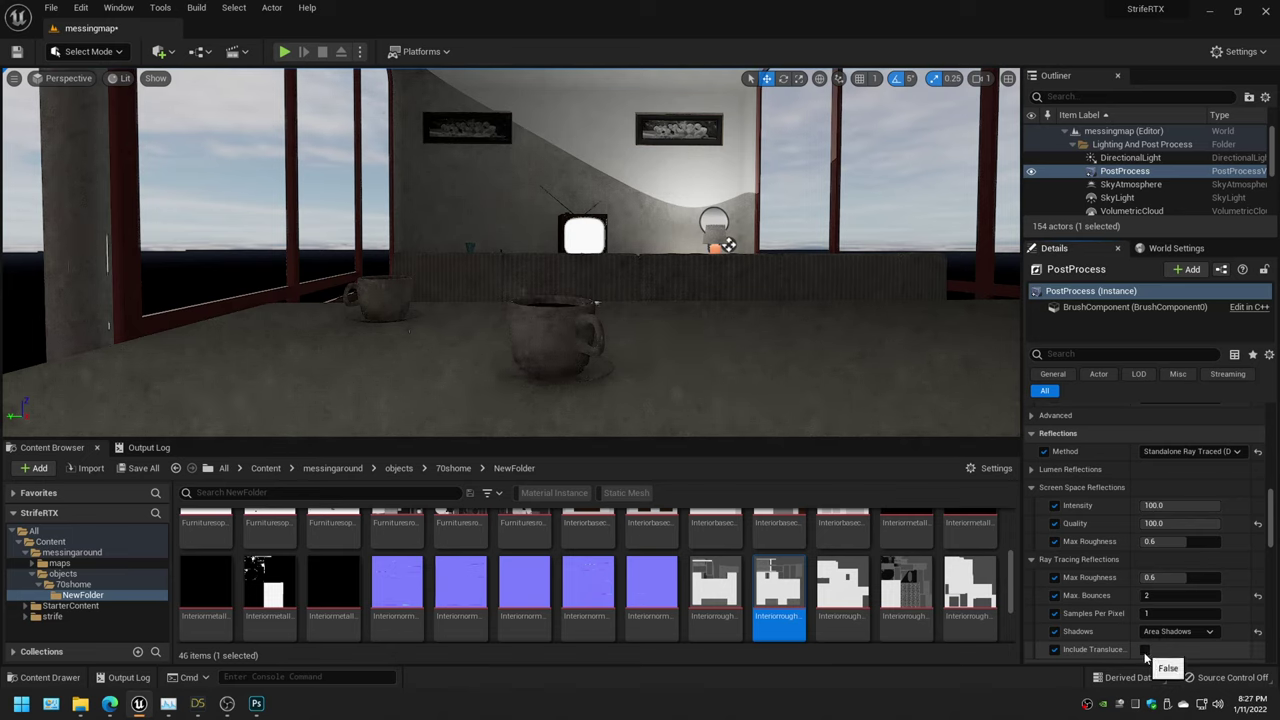
pyautogui.click(1145, 650)
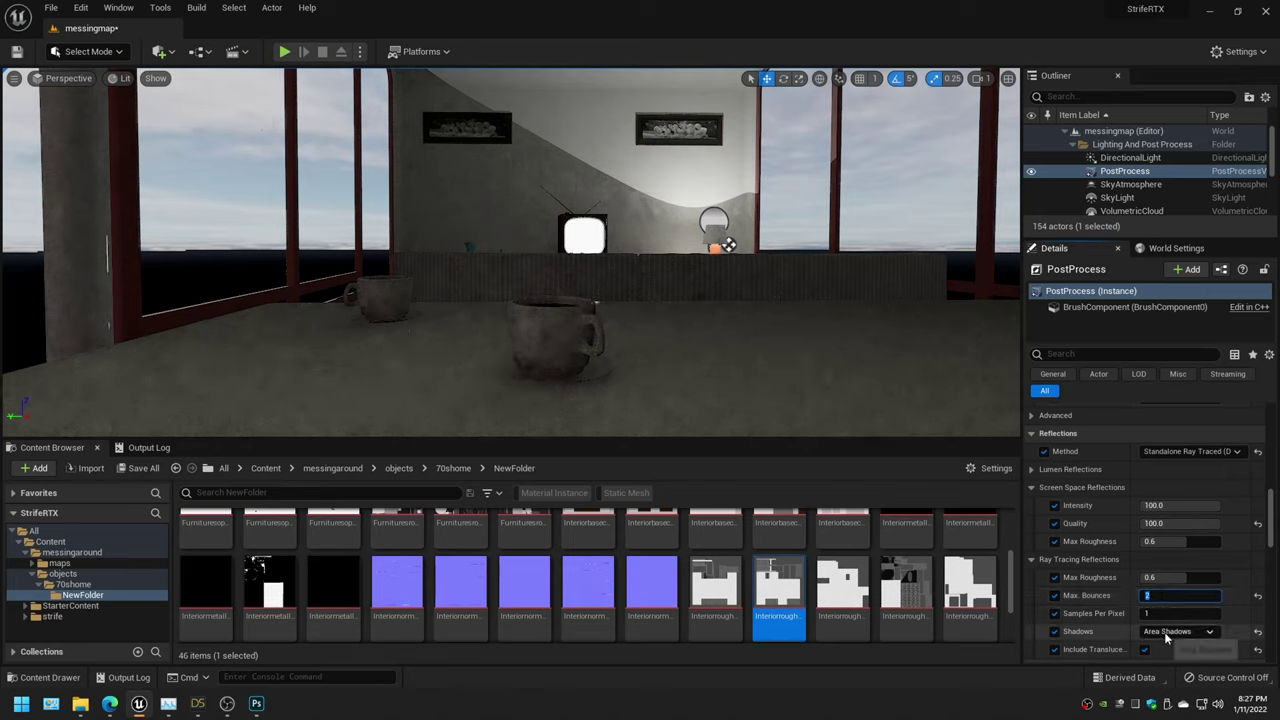
# Set the ray-traced reflection Shadows to Disabled, keeping Max Bounces at 2
pyautogui.click(1166, 635)
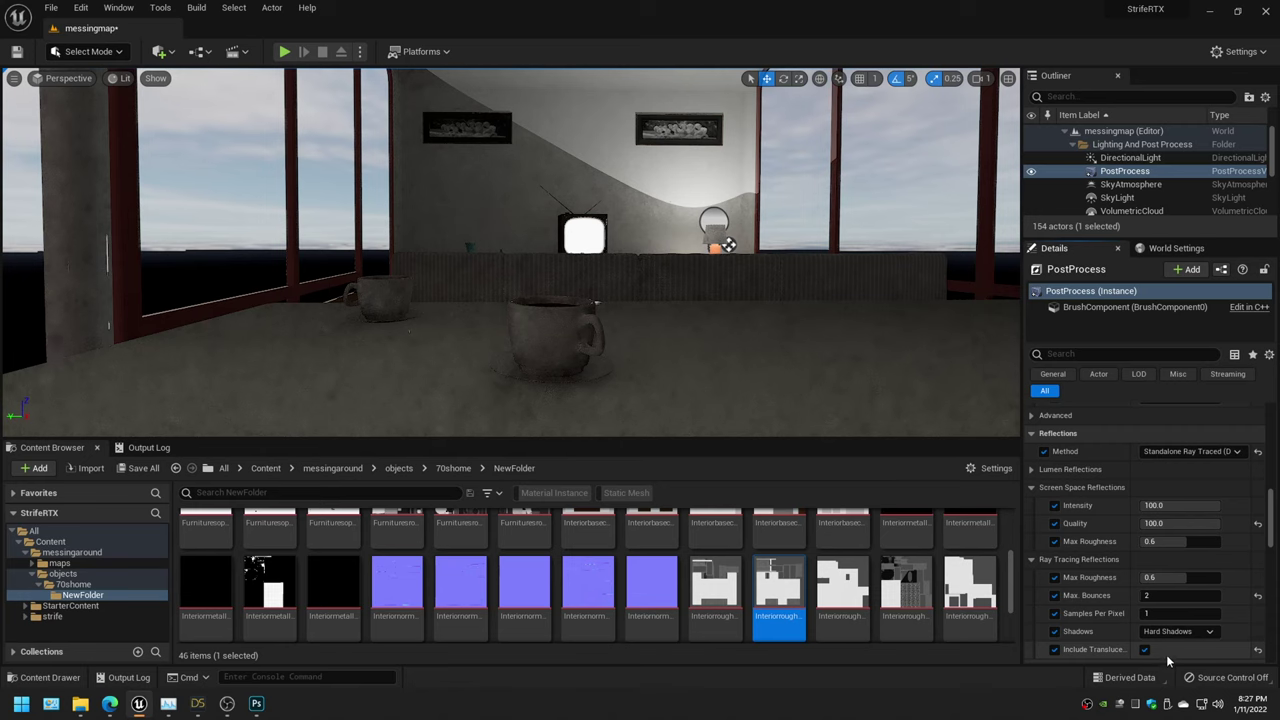
pyautogui.click(1165, 630)
pyautogui.click(1170, 646)
pyautogui.moveTo(683, 348); pyautogui.dragTo(560, 350, button='right')
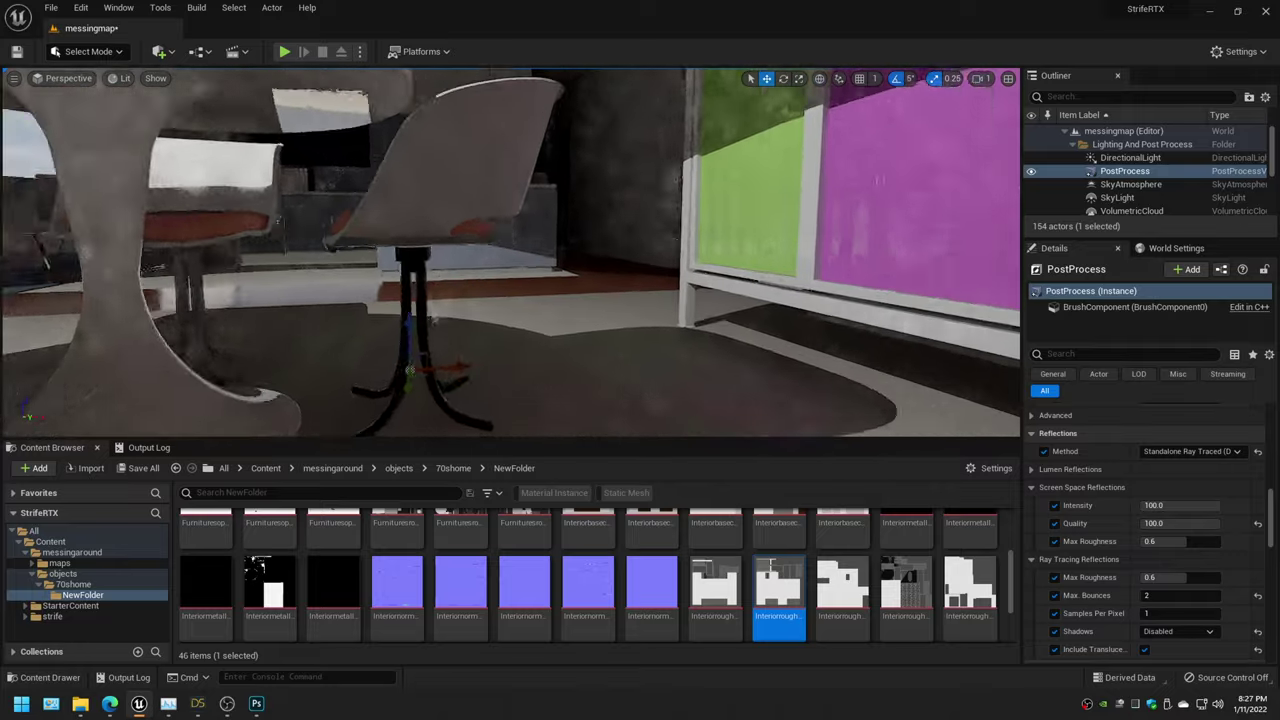
# Set the post-process Reflections Method to Lumen
pyautogui.moveTo(270, 76); pyautogui.dragTo(270, 76, button='right')
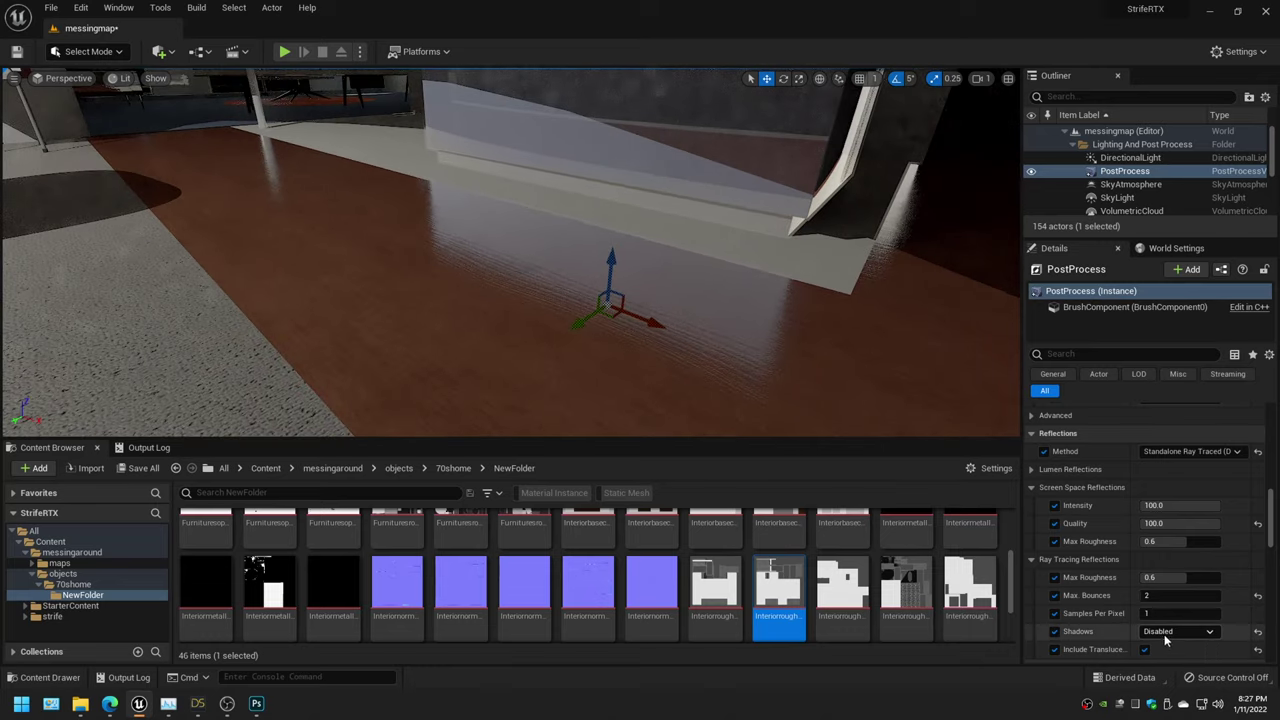
pyautogui.click(1164, 632)
pyautogui.click(1172, 658)
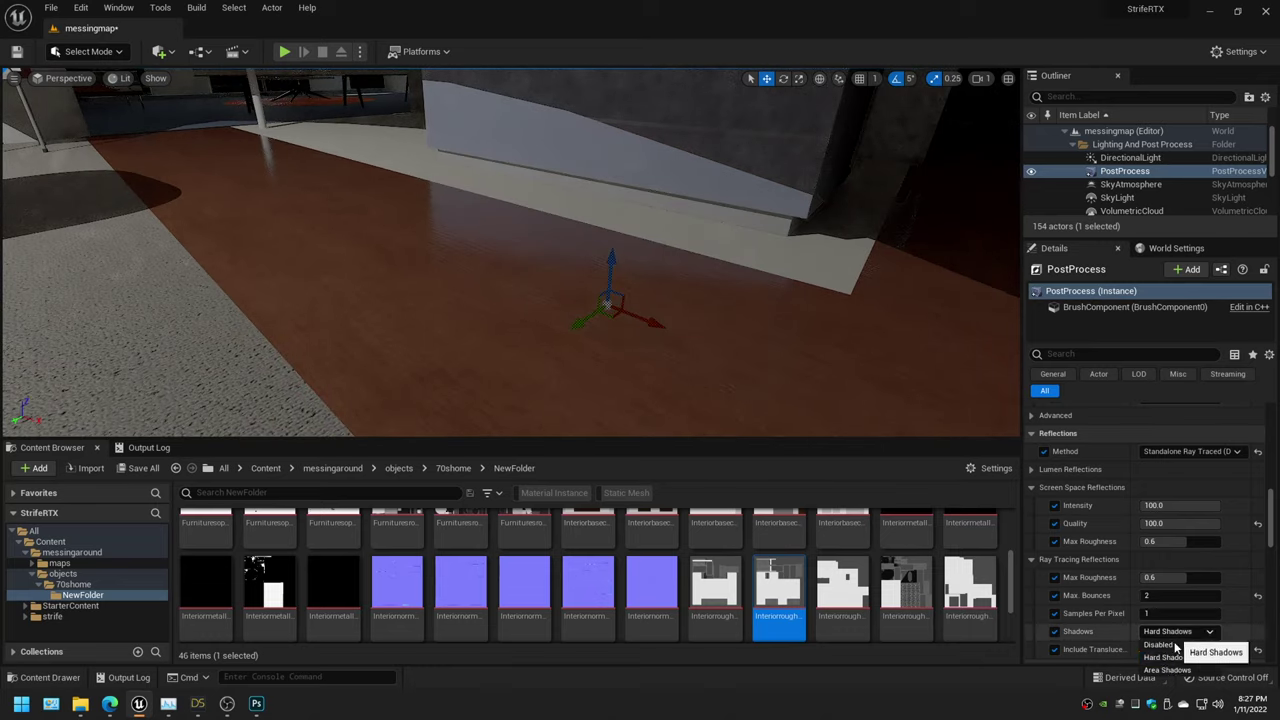
pyautogui.click(1178, 632)
pyautogui.click(1170, 452)
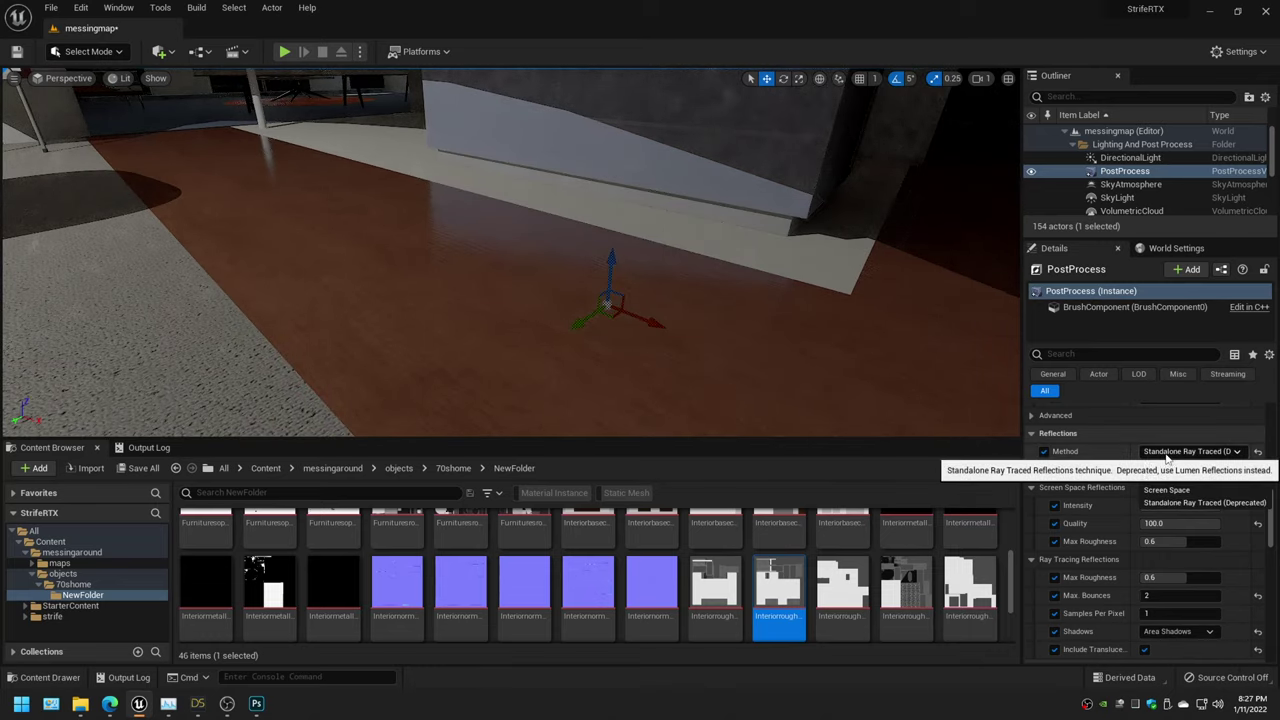
pyautogui.click(1170, 478)
pyautogui.scroll(3, 1094, 525)
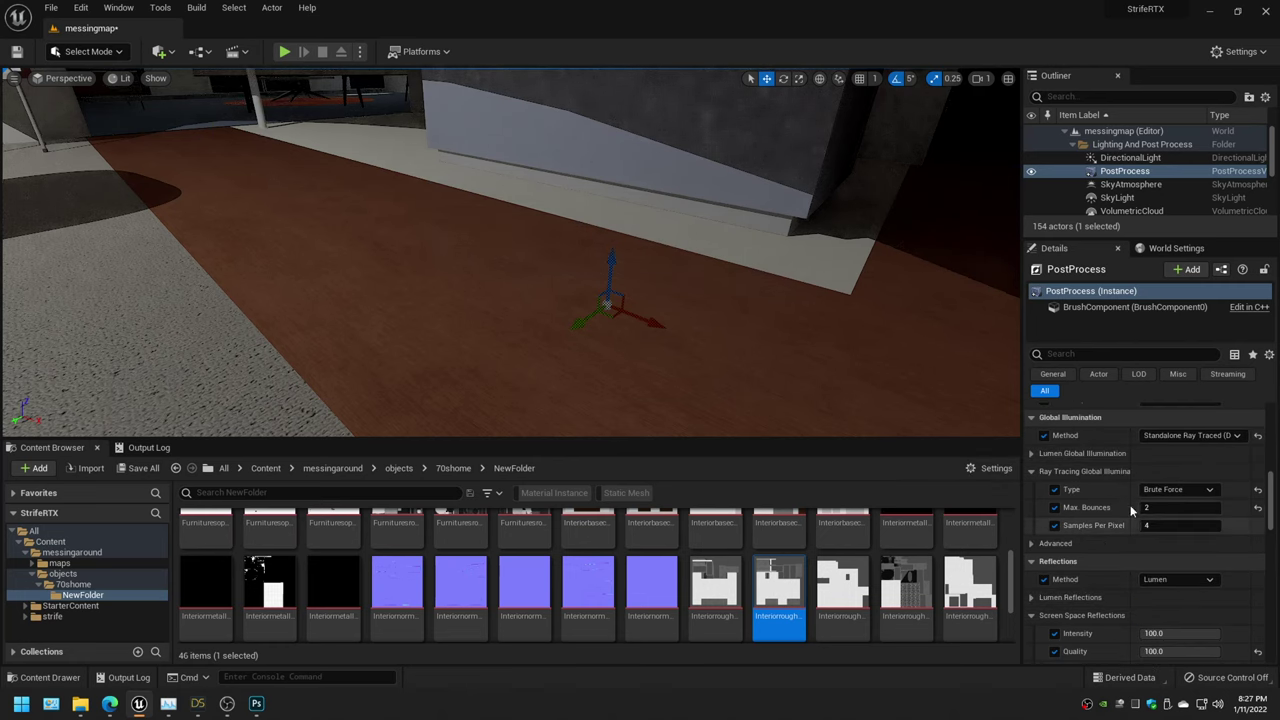
# Set Ray Tracing GI Type to Disabled and expand the Lumen Reflections settings
pyautogui.click(1178, 489)
pyautogui.click(1165, 504)
pyautogui.click(1031, 615)
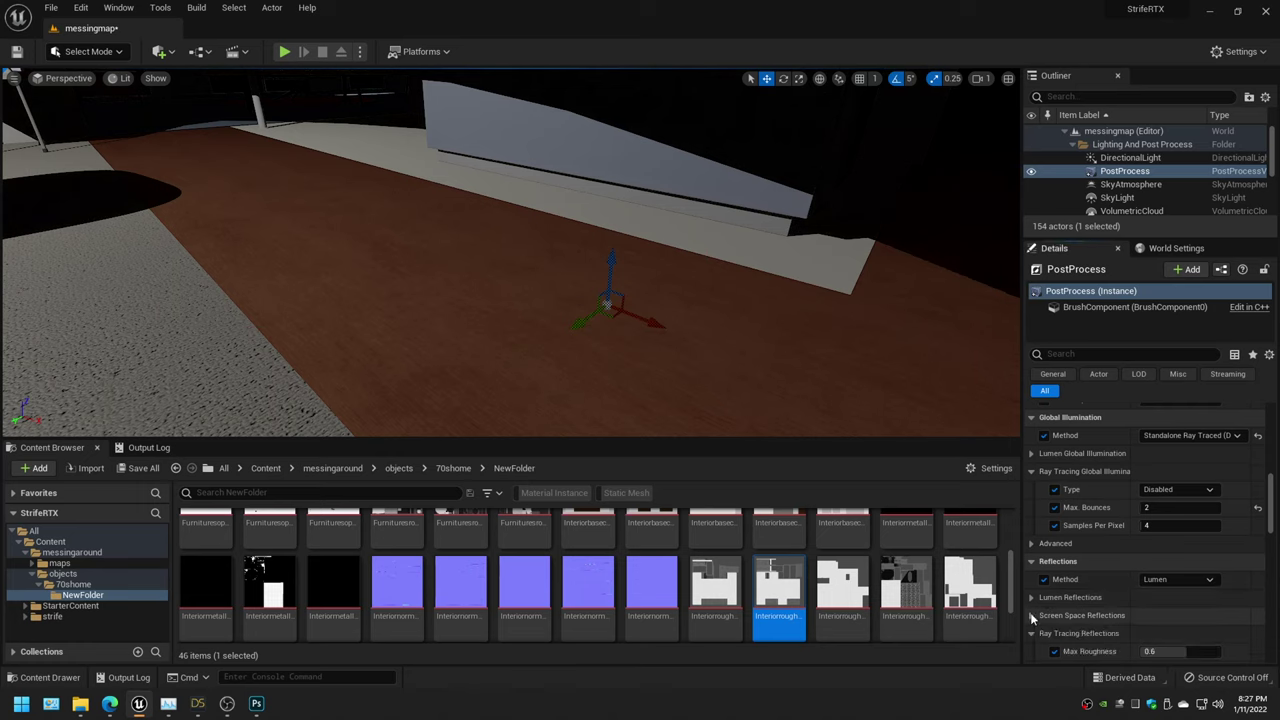
pyautogui.scroll(-2, 1031, 617)
pyautogui.click(1031, 547)
pyautogui.click(1031, 511)
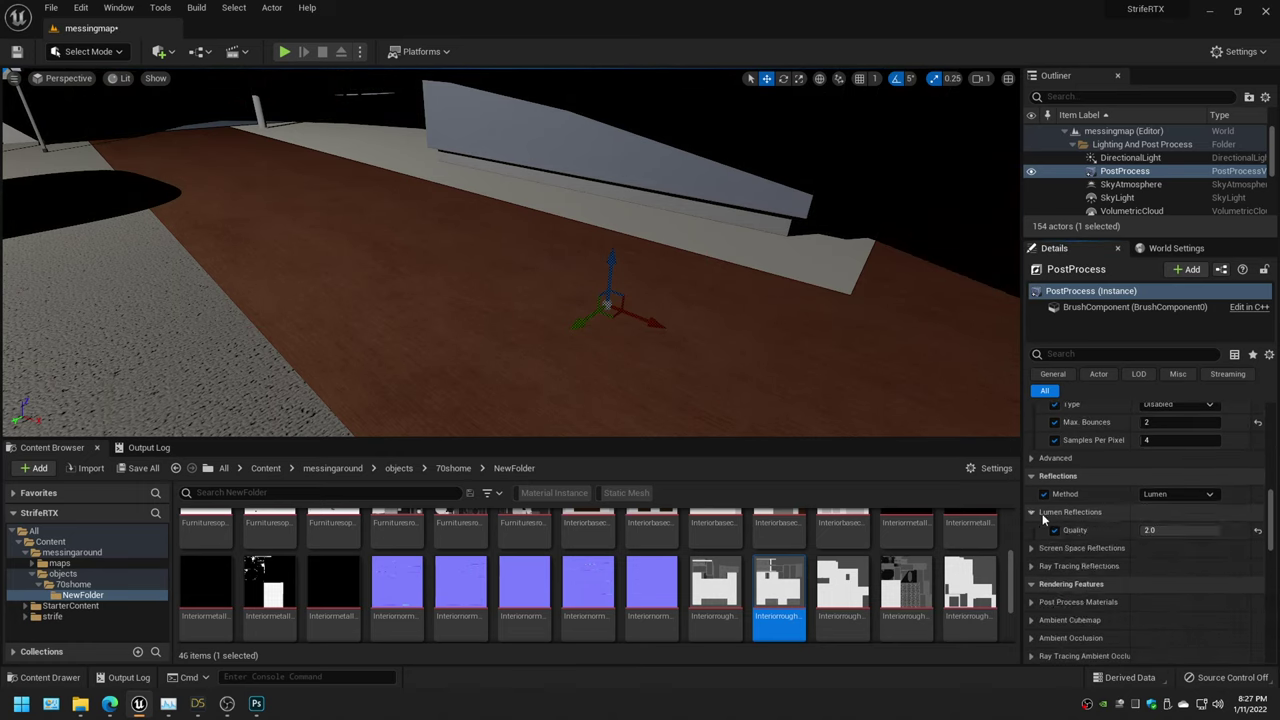
pyautogui.scroll(2, 1042, 513)
pyautogui.click(1031, 470)
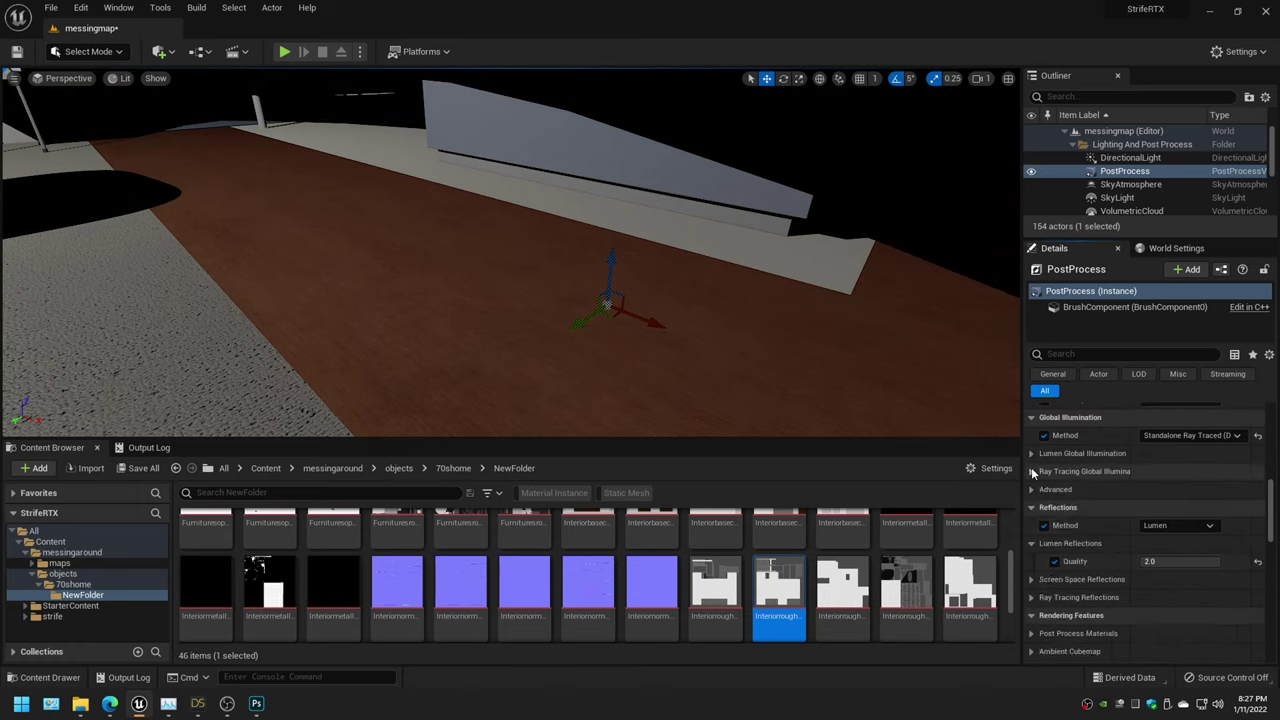
# Set the Global Illumination Method to Lumen
pyautogui.click(1177, 436)
pyautogui.click(1172, 463)
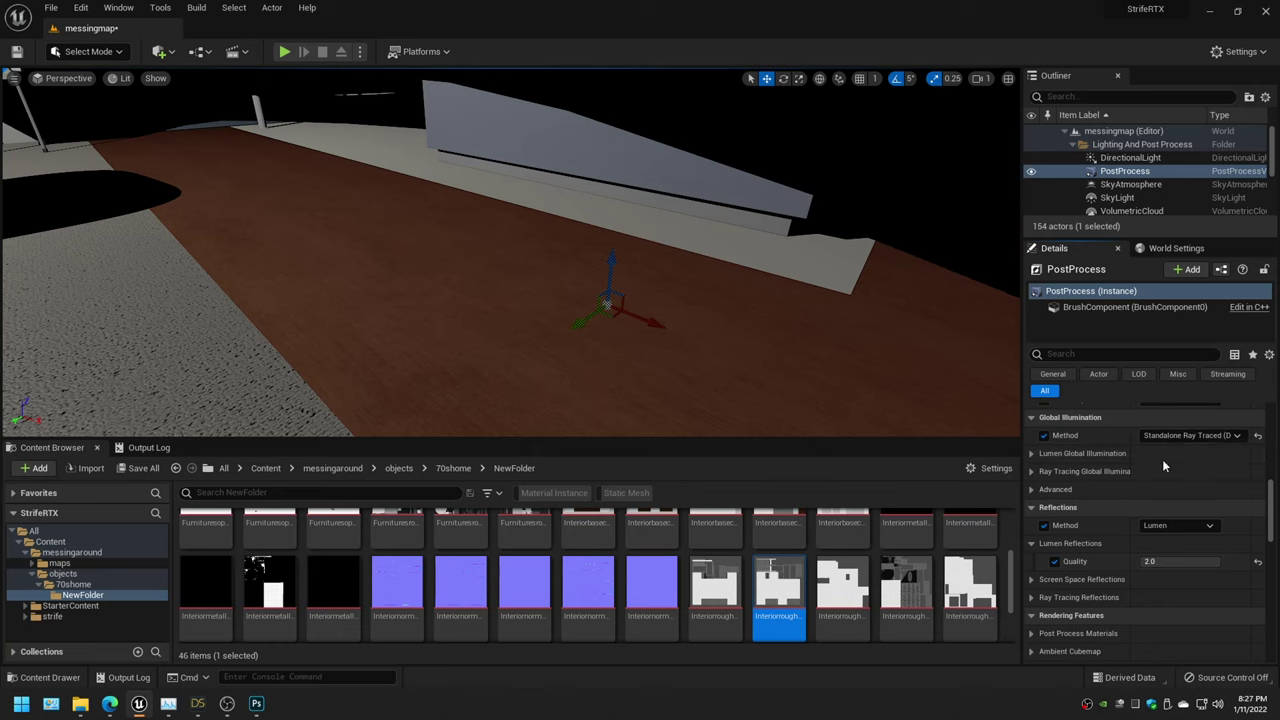
pyautogui.scroll(2, 1076, 502)
pyautogui.scroll(3, 1110, 509)
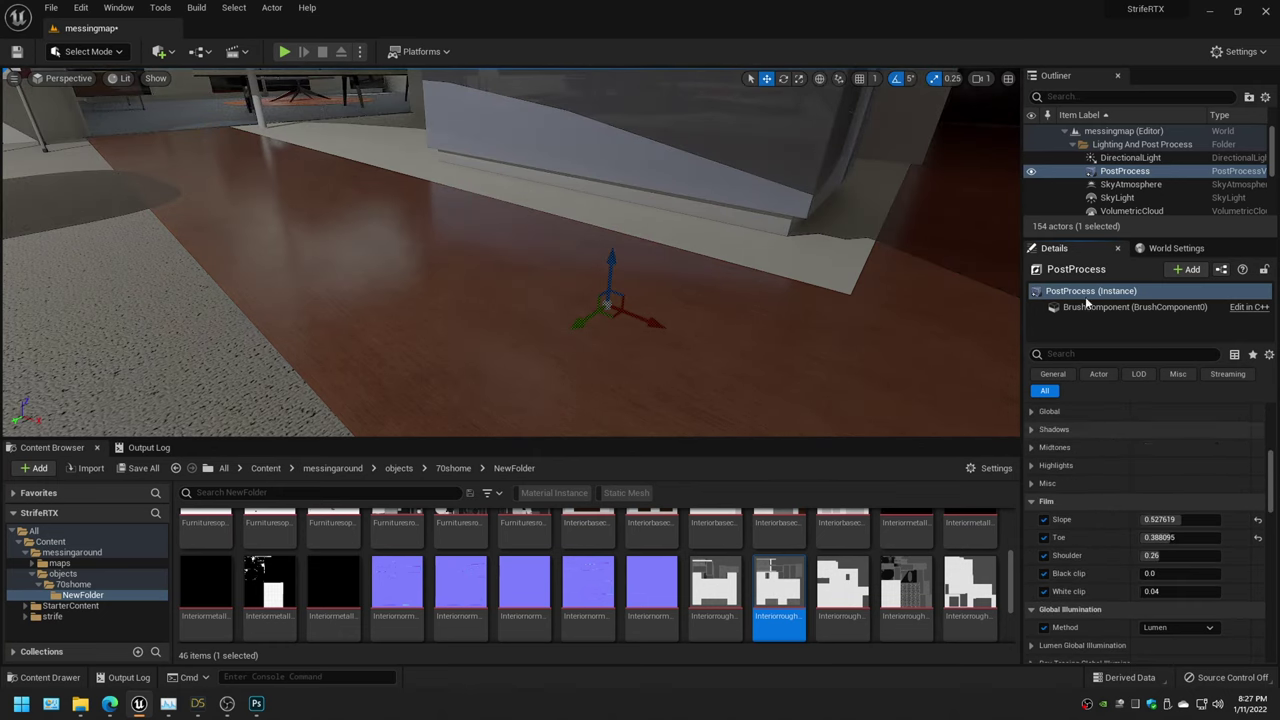
# Deselect the post-process volume and switch the viewport to Immersive Mode
pyautogui.click(1121, 143)
pyautogui.moveTo(651, 266)
pyautogui.mouseDown(button='right')
pyautogui.moveTo(471, 157)
pyautogui.moveTo(12, 72)
pyautogui.mouseUp(button='right')
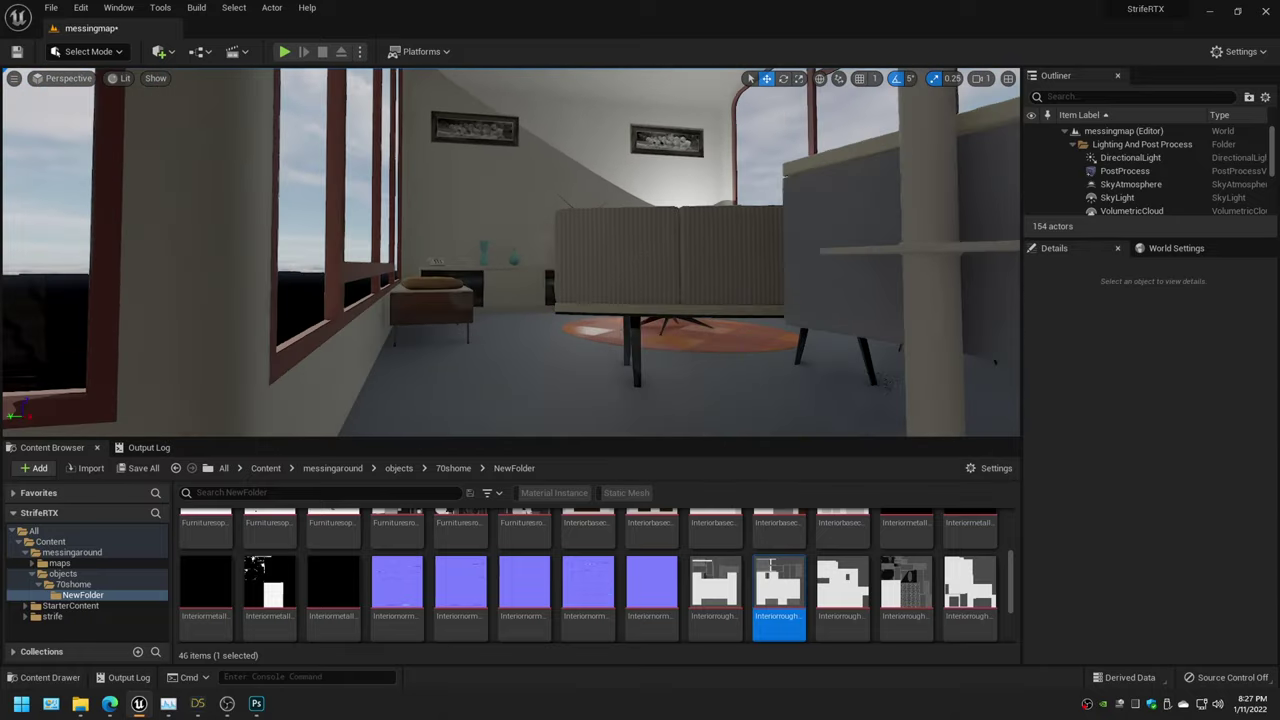
pyautogui.click(1113, 136)
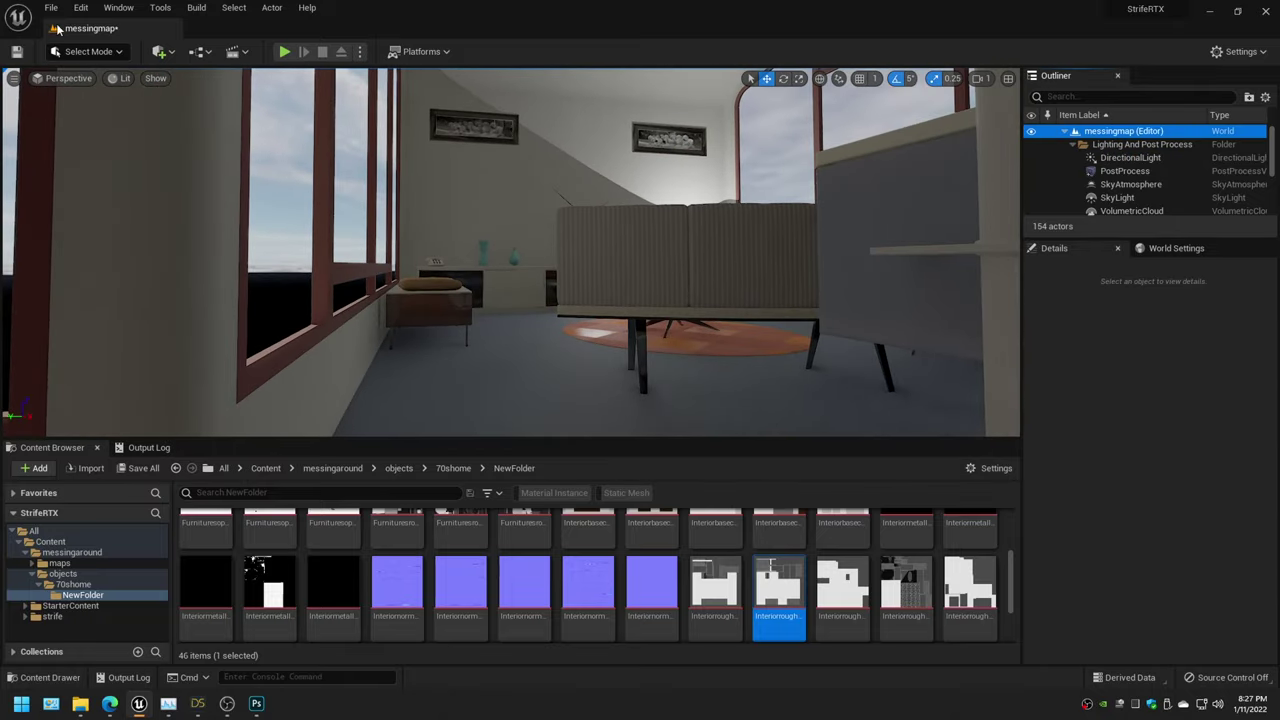
pyautogui.click(13, 80)
pyautogui.click(90, 281)
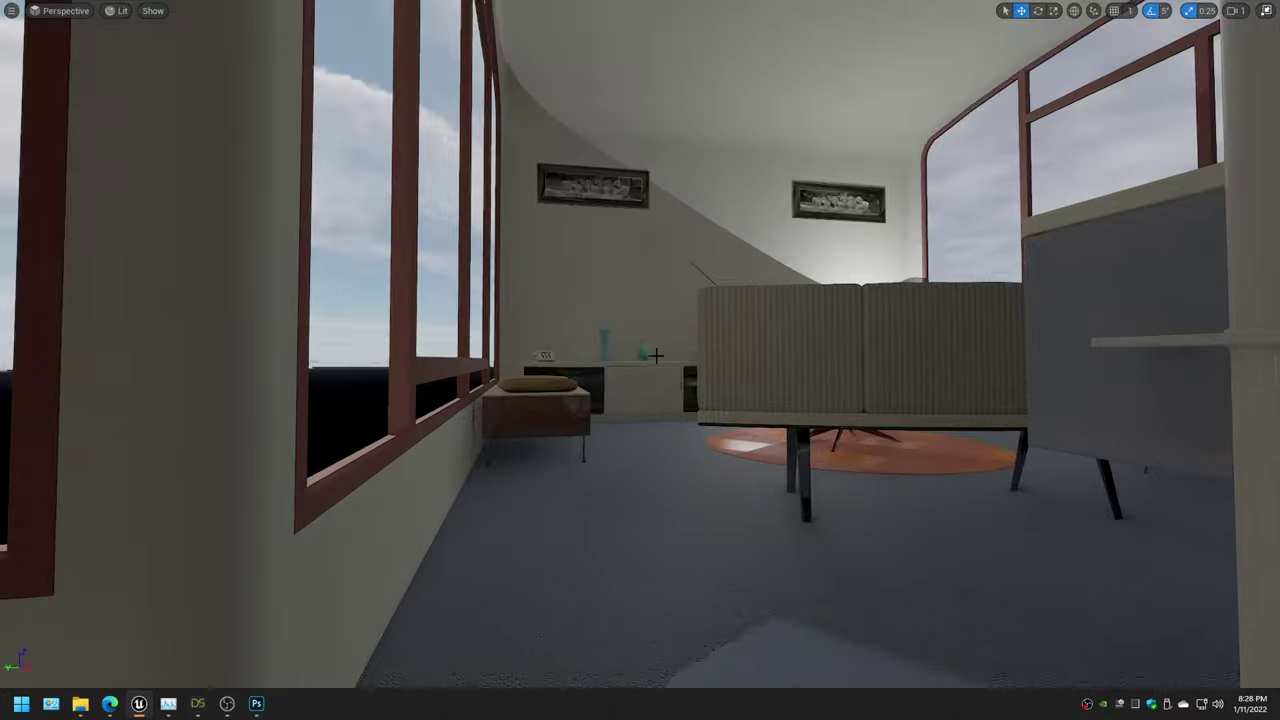
# Fly around the coffee table to face the TV, then exit Immersive Mode
pyautogui.moveTo(665, 300)
pyautogui.mouseDown(button='right')
pyautogui.moveTo(100, 270)
pyautogui.moveTo(640, 300)
pyautogui.moveTo(338, 66)
pyautogui.mouseUp(button='right')
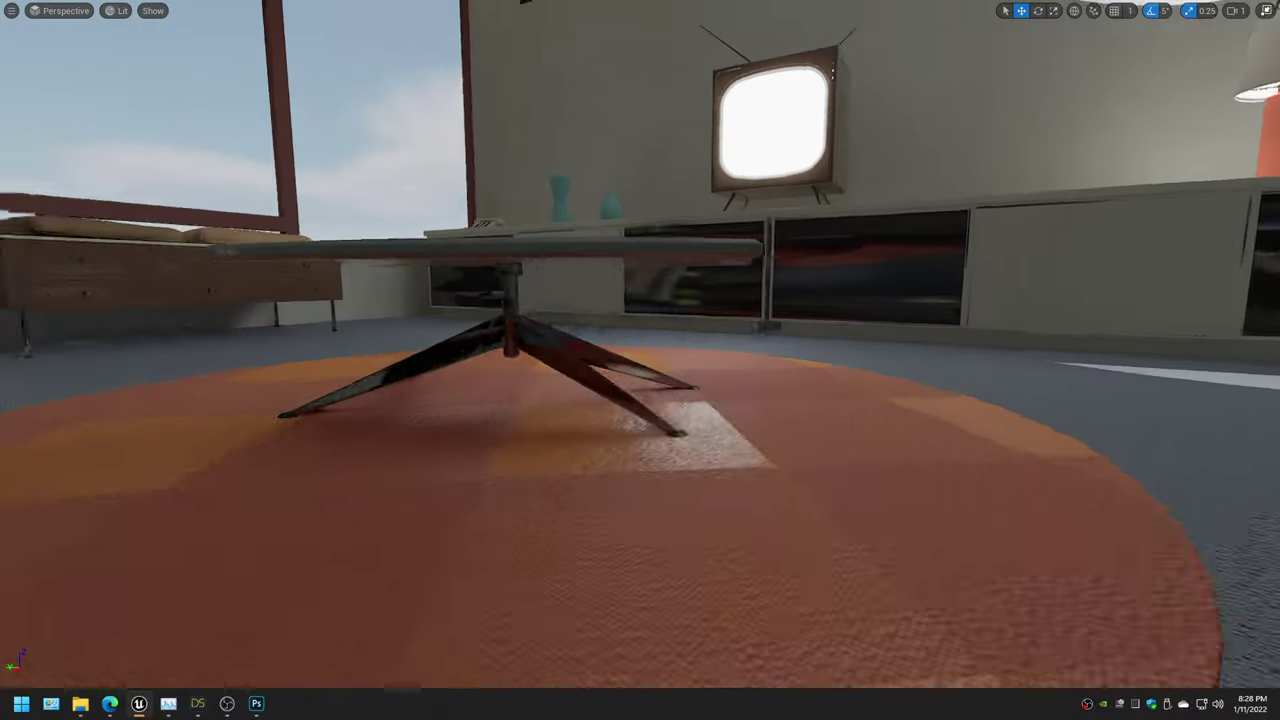
pyautogui.moveTo(338, 66)
pyautogui.mouseDown(button='right')
pyautogui.moveTo(991, 123)
pyautogui.moveTo(443, 60)
pyautogui.mouseUp(button='right')
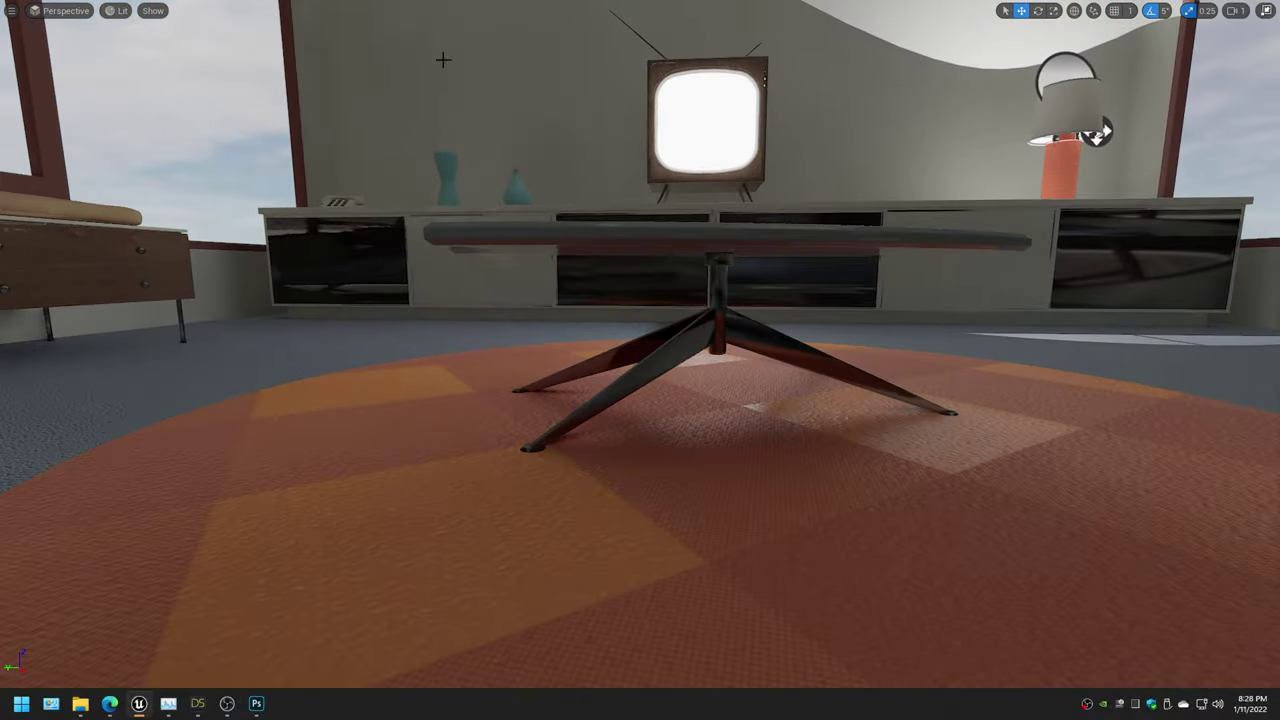
pyautogui.click(11, 11)
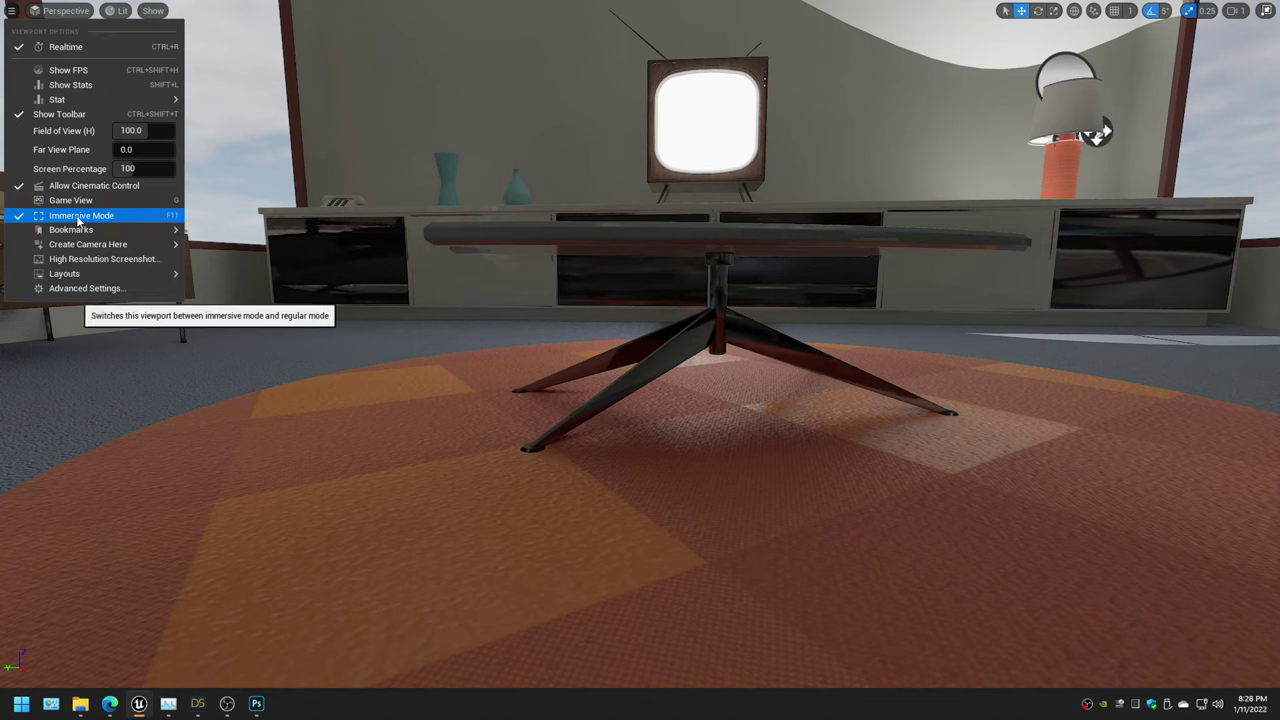
pyautogui.click(78, 217)
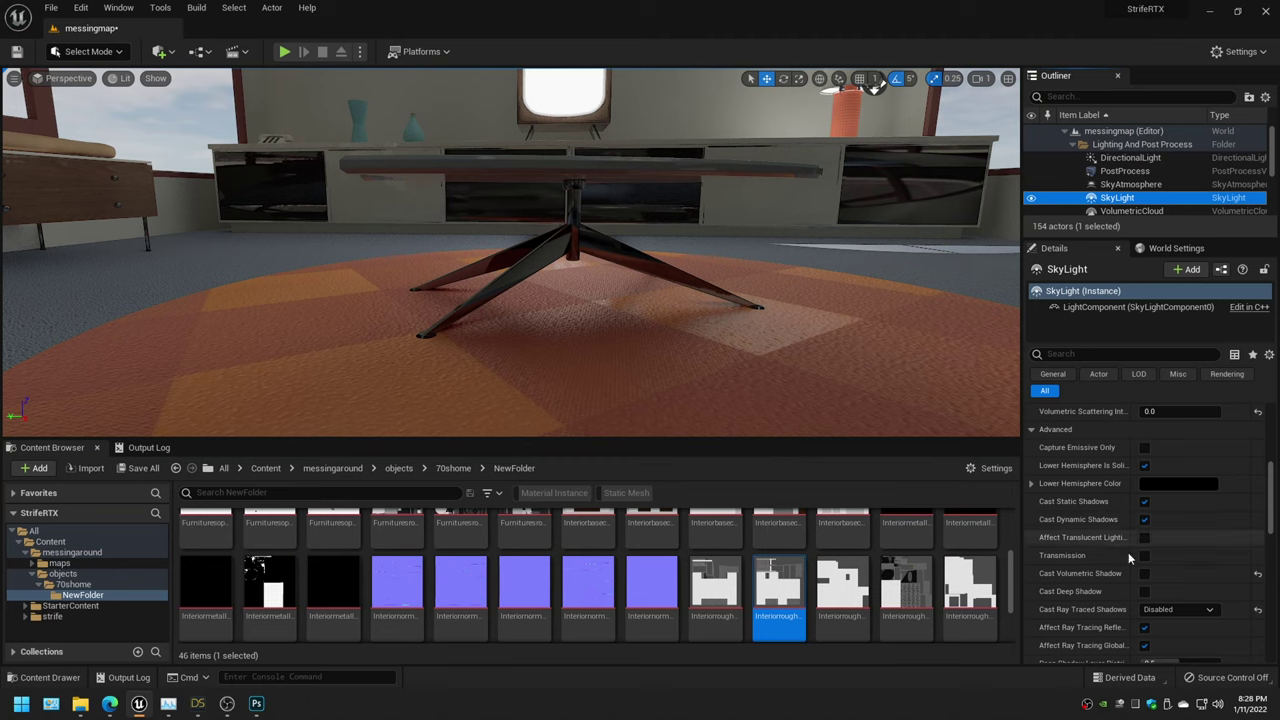
# Turn off Affects World for the directional light and the SkyLight
pyautogui.click(1183, 609)
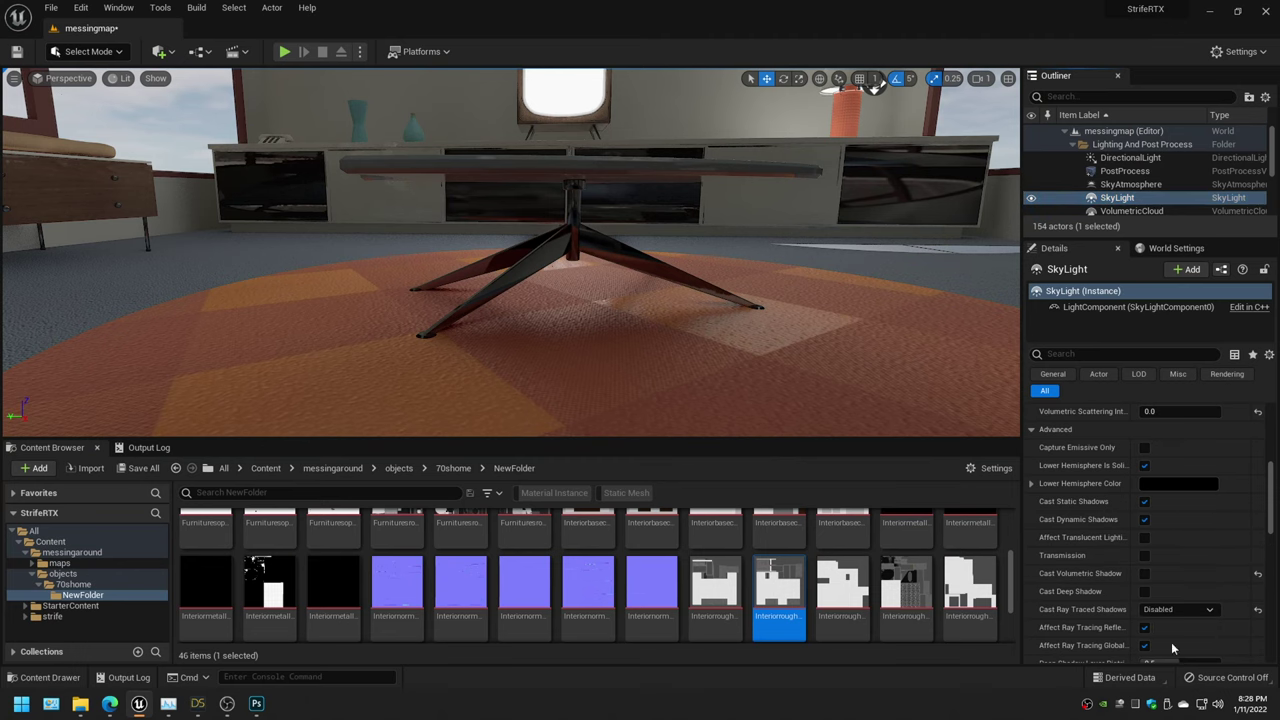
pyautogui.scroll(5, 1089, 544)
pyautogui.scroll(3, 1089, 544)
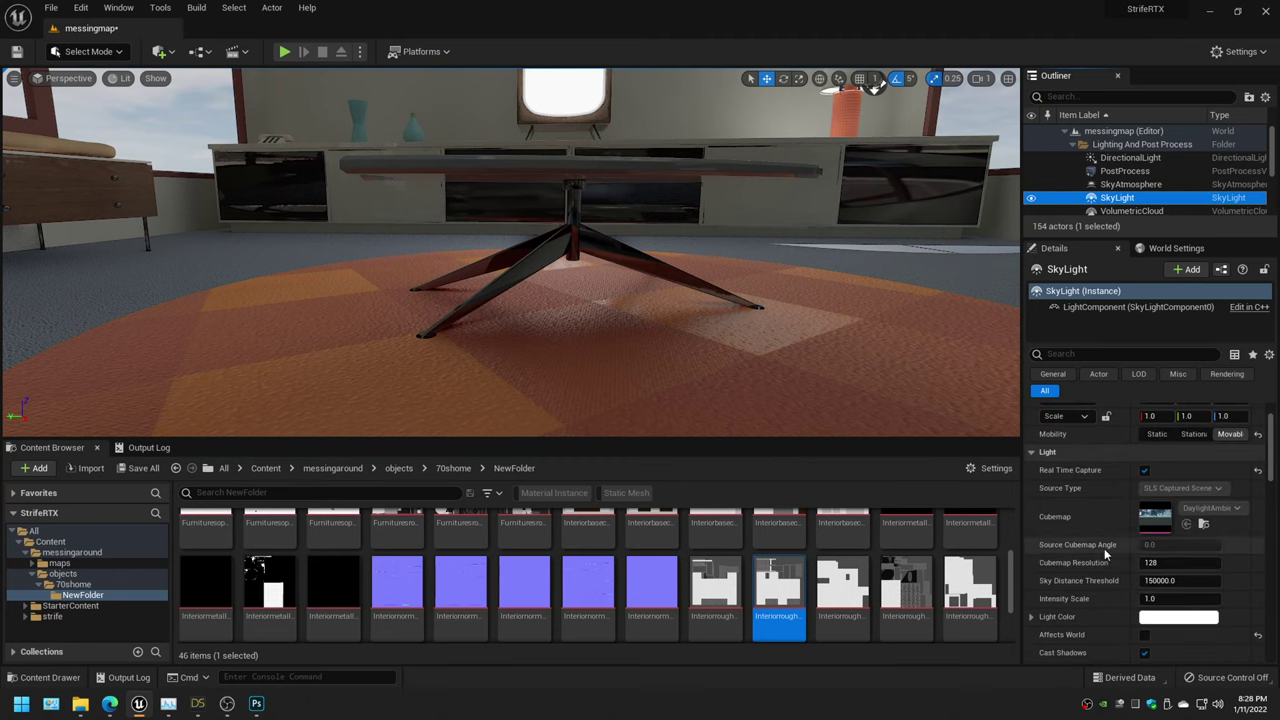
pyautogui.moveTo(848, 309)
pyautogui.mouseDown(button='right')
pyautogui.moveTo(760, 300)
pyautogui.moveTo(900, 300)
pyautogui.moveTo(880, 300)
pyautogui.mouseUp(button='right')
pyautogui.click(1145, 635)
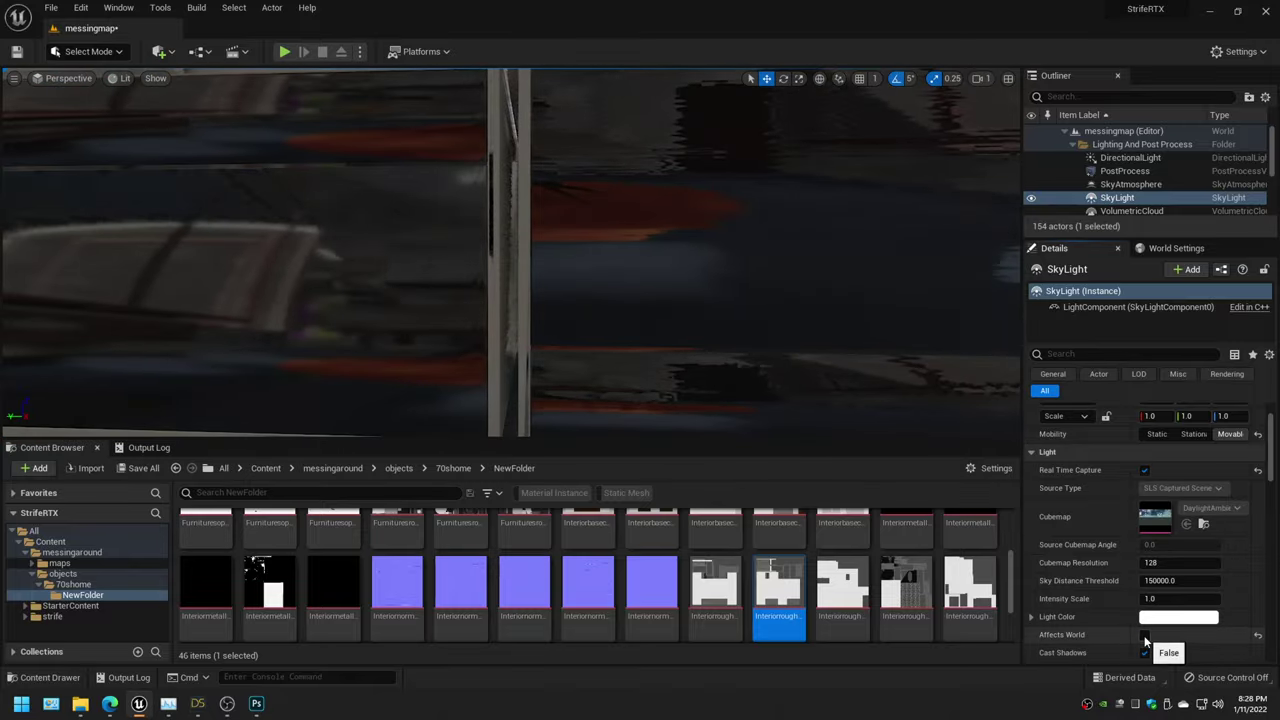
pyautogui.click(1145, 636)
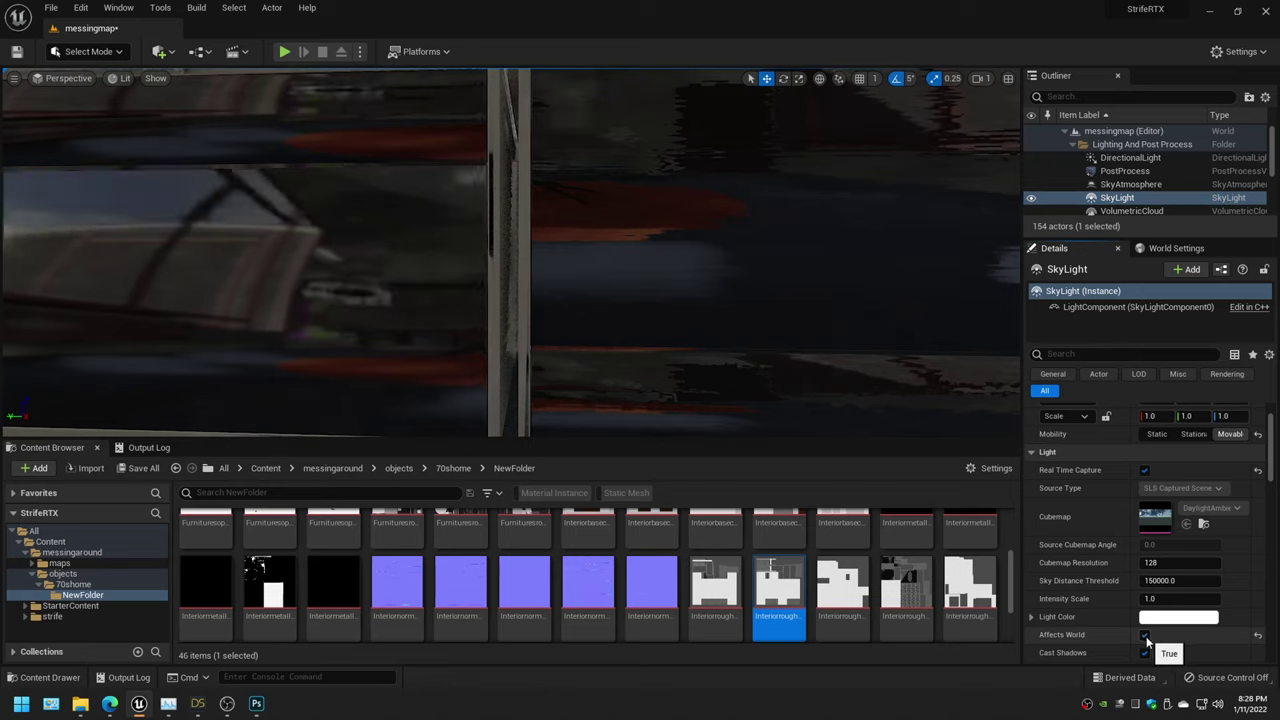
pyautogui.click(1130, 158)
pyautogui.click(1144, 542)
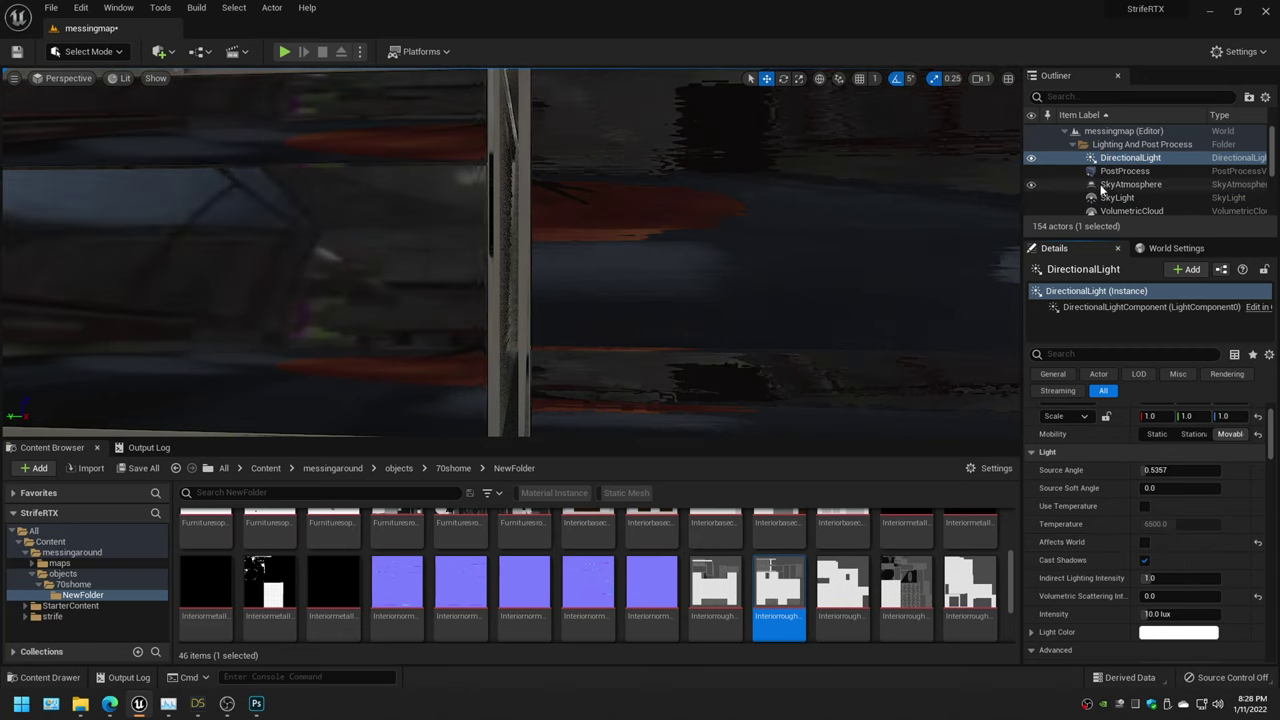
pyautogui.click(1115, 197)
pyautogui.click(1144, 634)
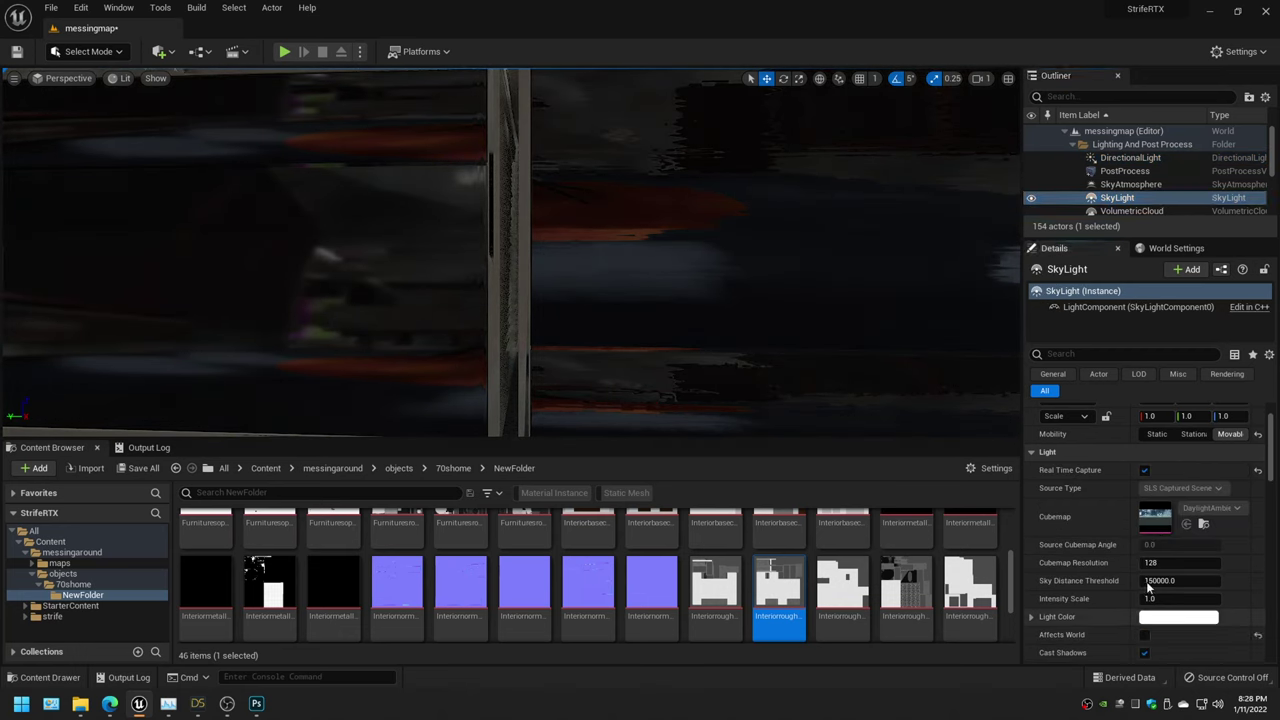
pyautogui.scroll(-2, 1156, 192)
pyautogui.scroll(-2, 1156, 192)
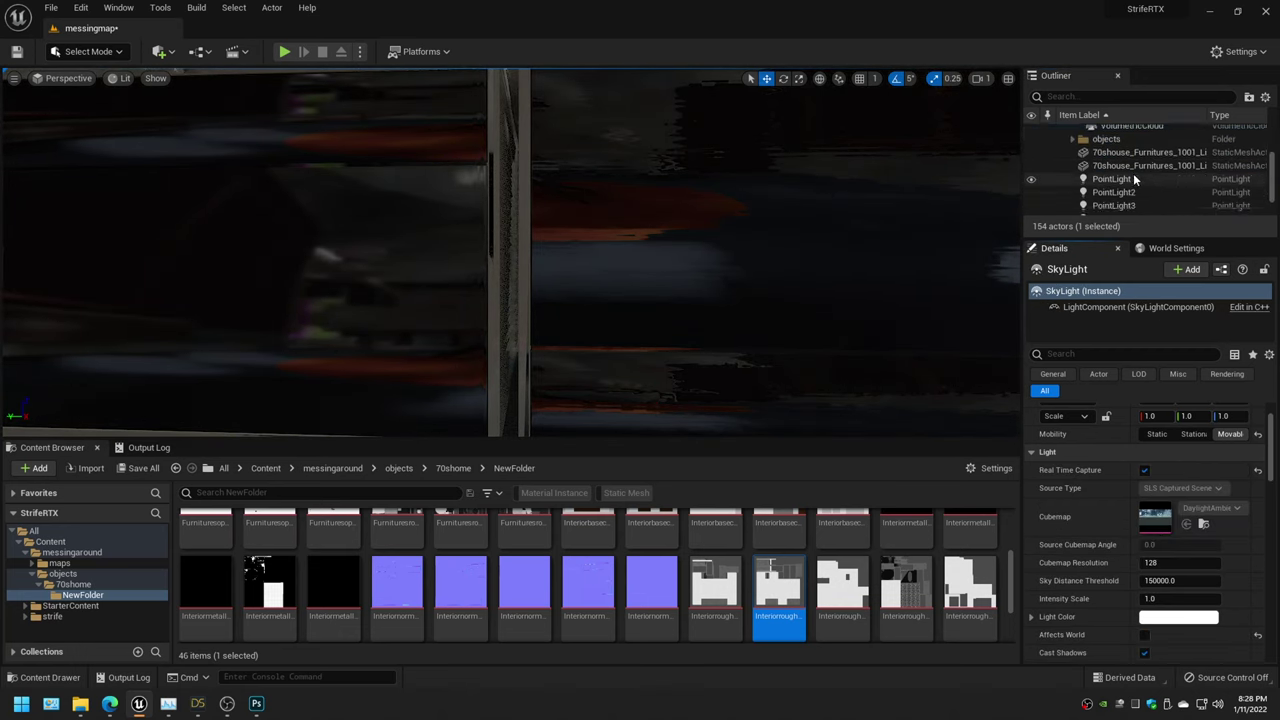
# Select all six point lights, enable Cast Ray Traced Shadows, and uncheck Affects World
pyautogui.click(1133, 177)
pyautogui.scroll(-1, 1133, 182)
pyautogui.keyDown('shift'); pyautogui.click(1113, 211); pyautogui.keyUp('shift')
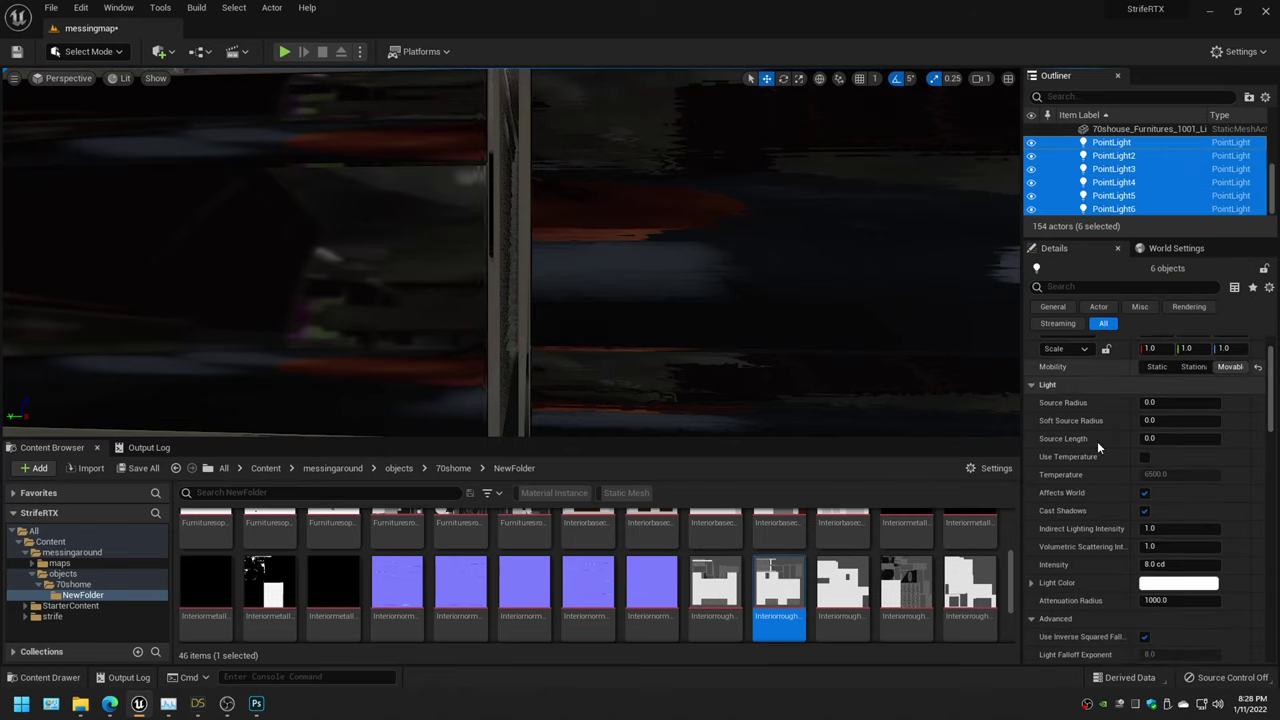
pyautogui.scroll(-3, 1146, 497)
pyautogui.scroll(-3, 1115, 518)
pyautogui.scroll(-3, 1117, 520)
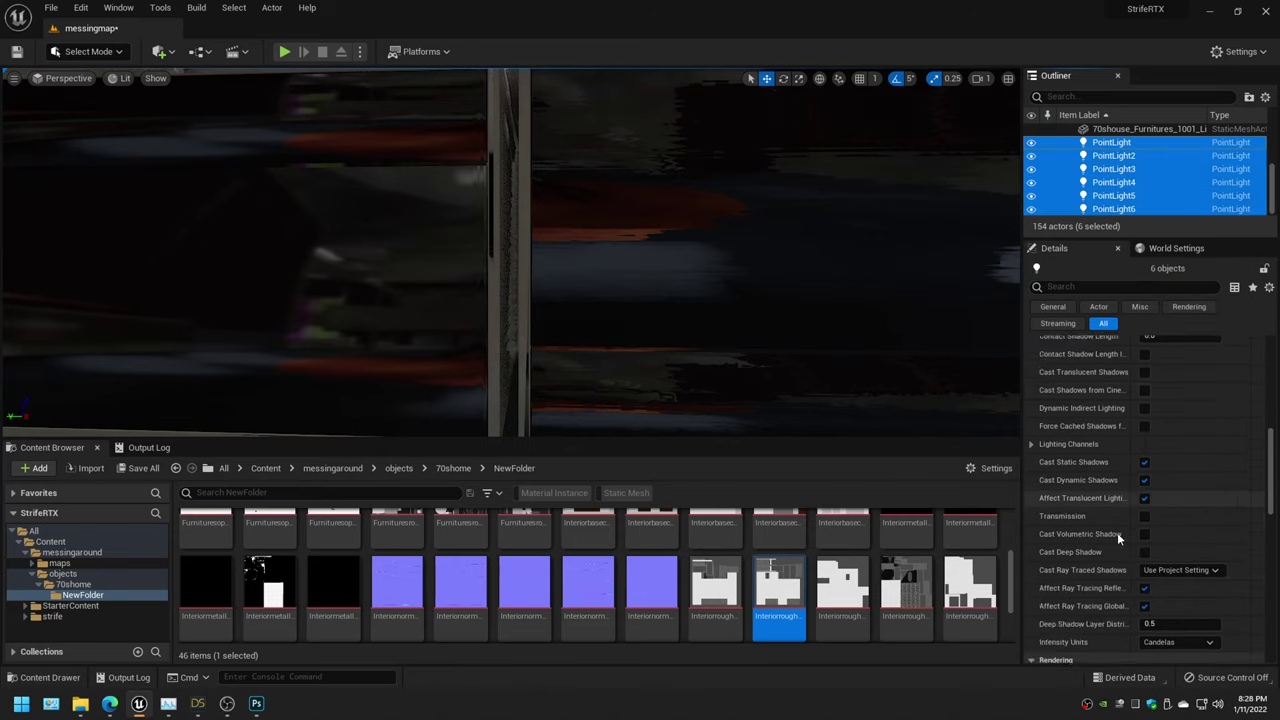
pyautogui.scroll(-3, 1140, 530)
pyautogui.click(1164, 572)
pyautogui.scroll(5, 1084, 480)
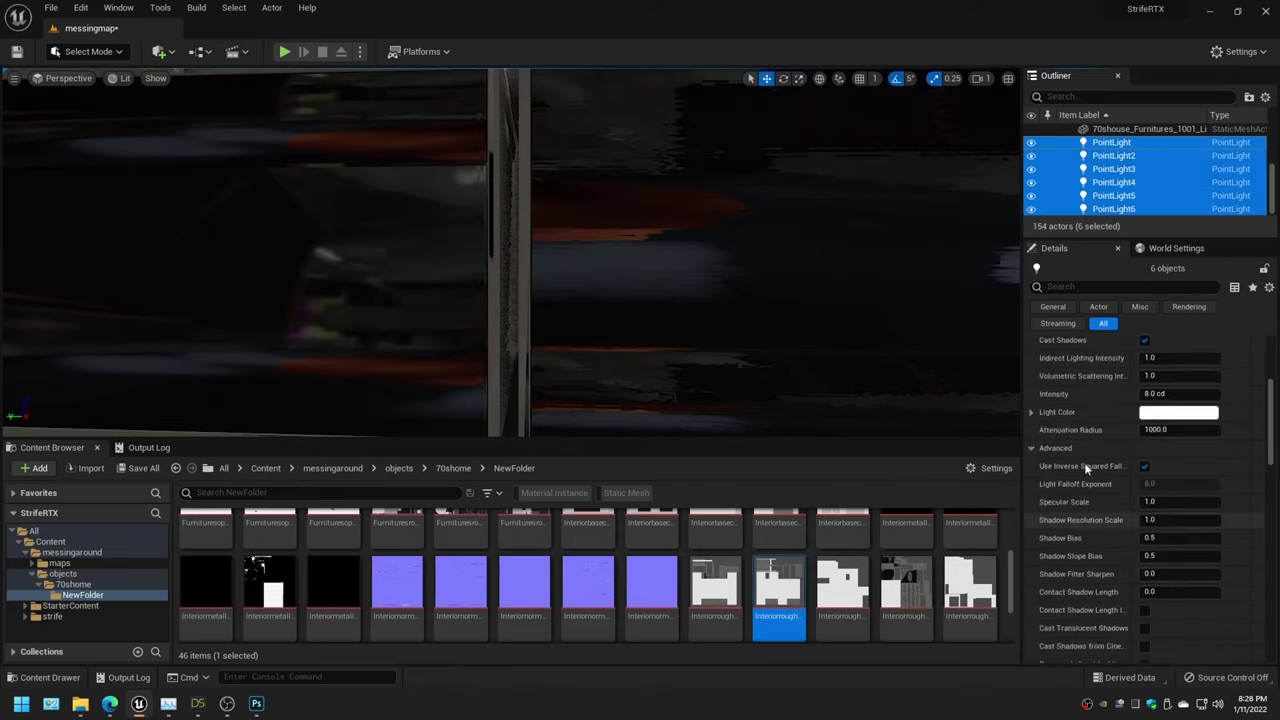
pyautogui.scroll(5, 1126, 435)
pyautogui.click(1145, 450)
pyautogui.scroll(5, 1117, 140)
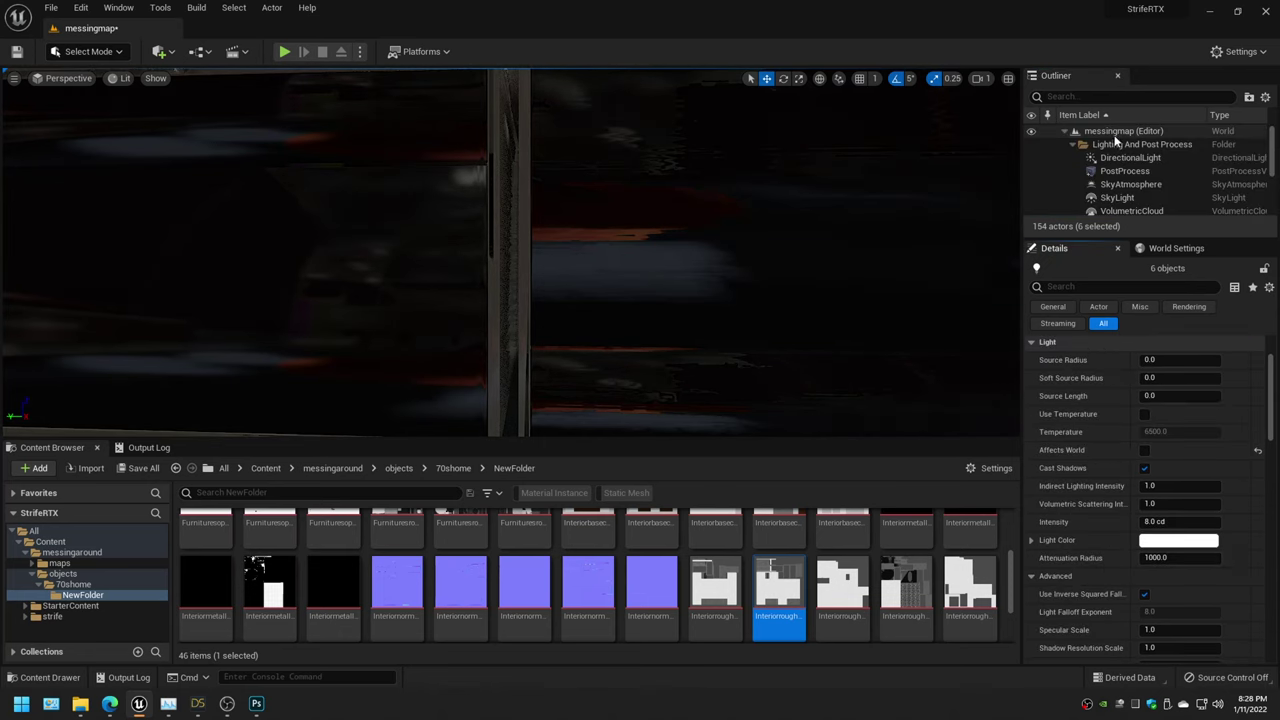
# Clear the selection, fly across the room to the dining table and select it
pyautogui.click(1106, 134)
pyautogui.moveTo(510, 250); pyautogui.dragTo(510, 250, button='right')
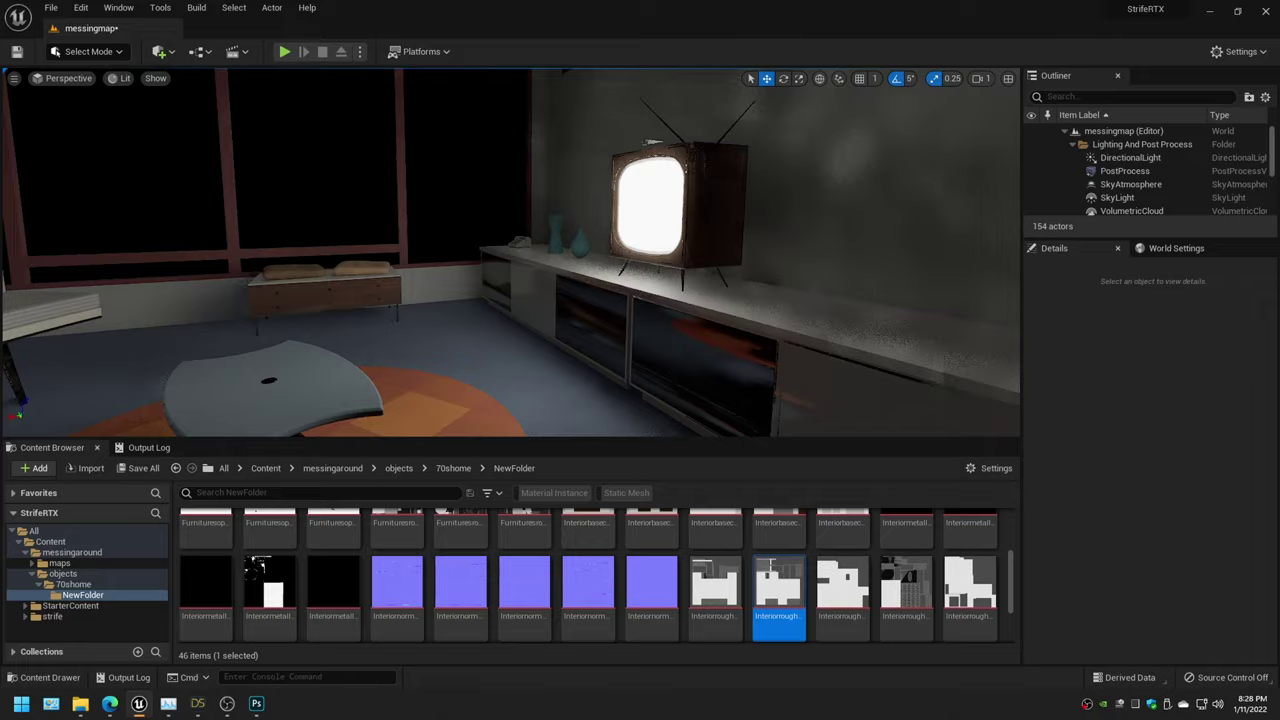
pyautogui.moveTo(699, 249); pyautogui.dragTo(699, 249, button='right')
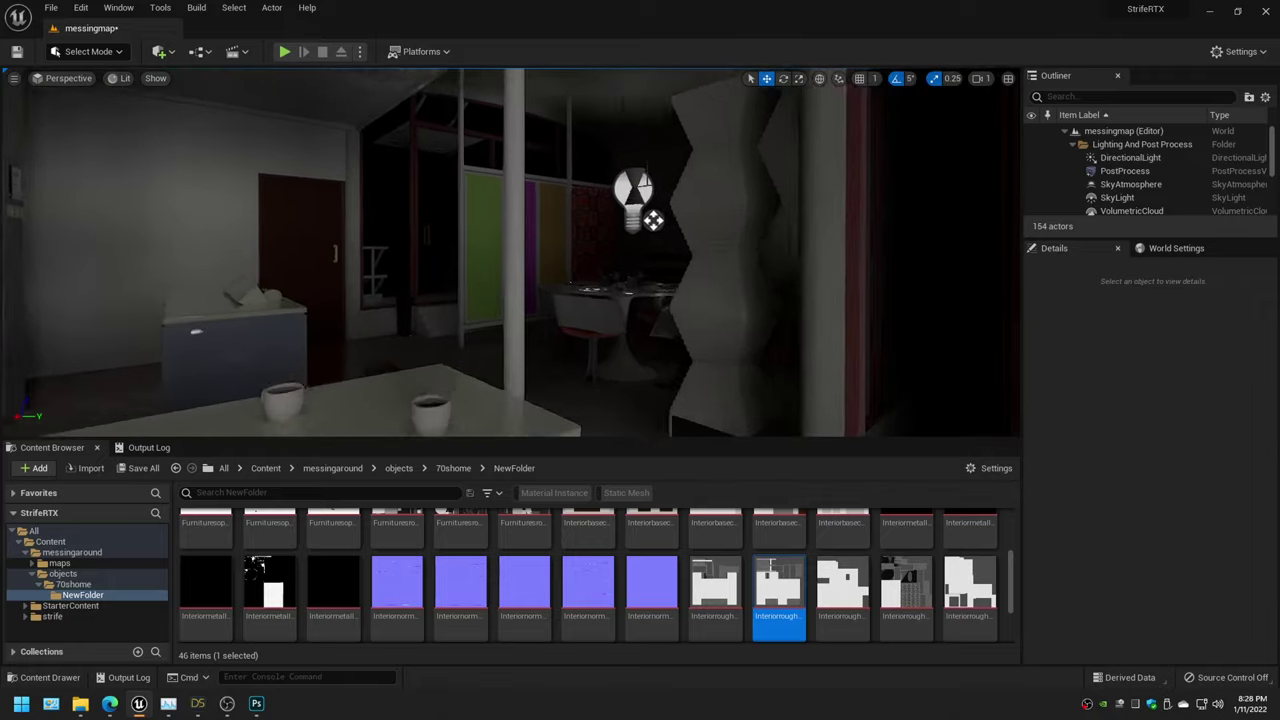
pyautogui.moveTo(220, 170); pyautogui.dragTo(220, 170, button='right')
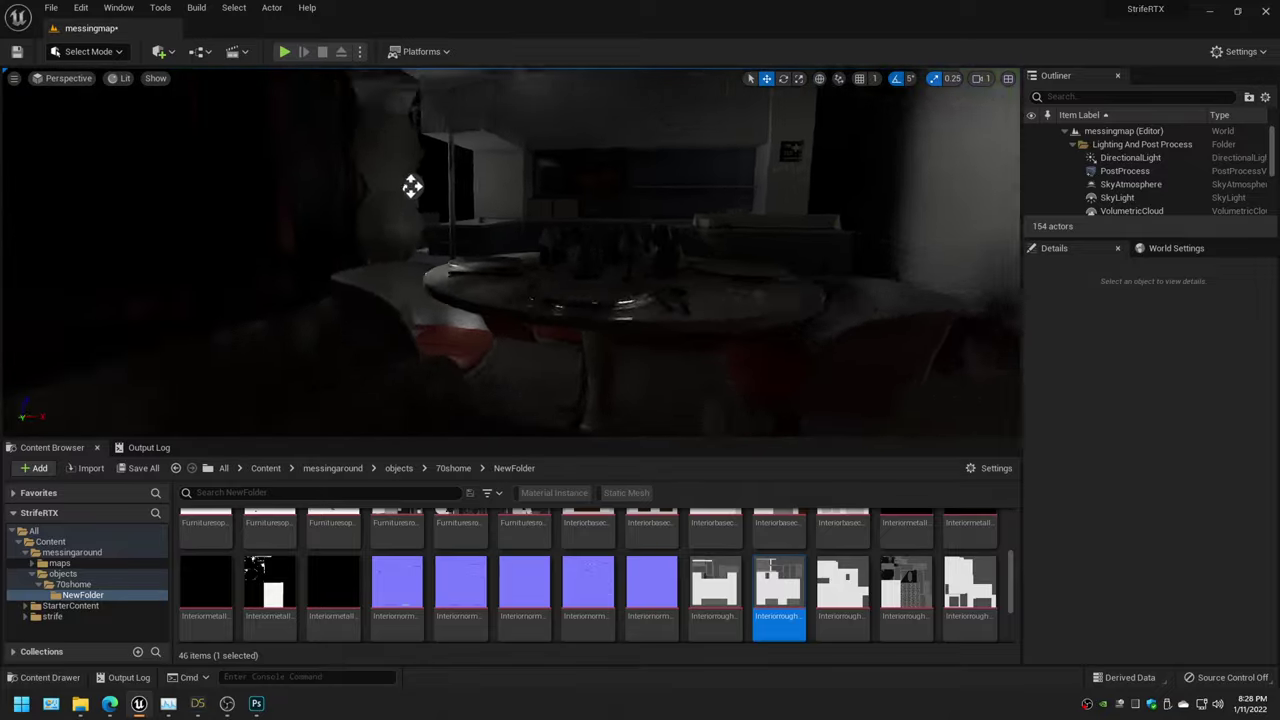
pyautogui.moveTo(220, 170); pyautogui.dragTo(537, 295, button='right')
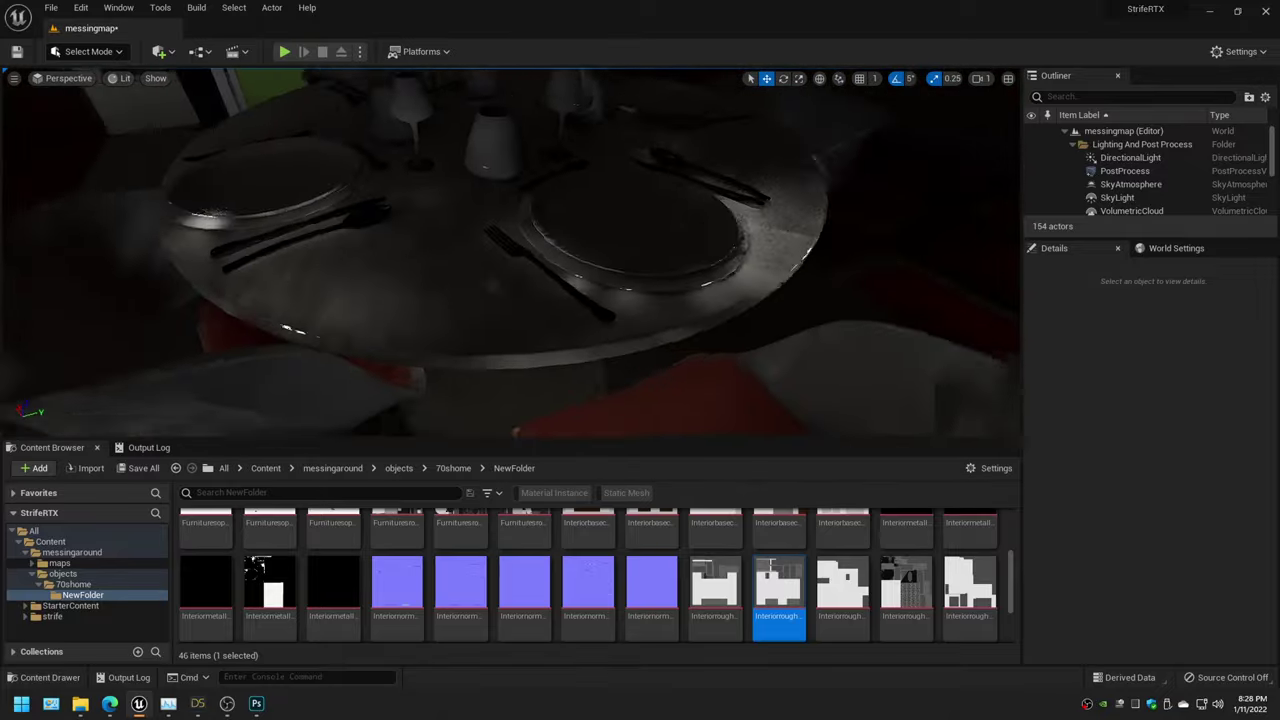
pyautogui.click(650, 290)
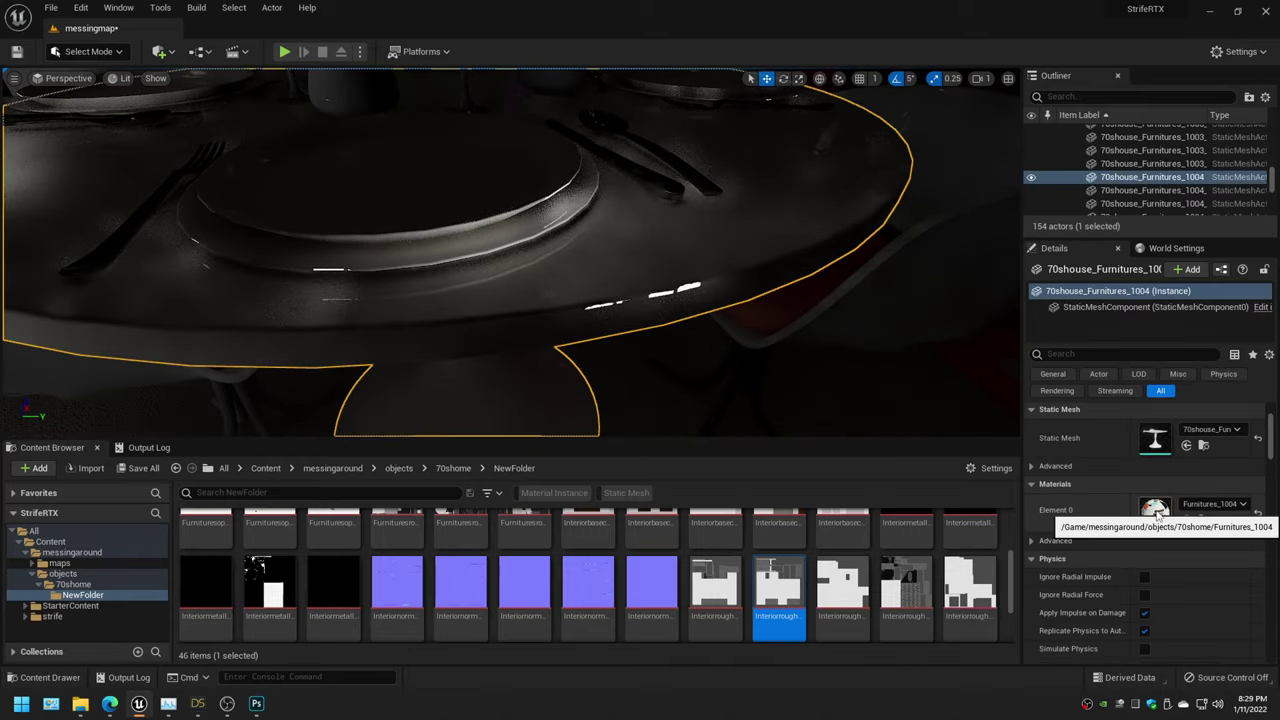
# Assign furniture1004_noemis to the dining table's Element 0 and frame the table
pyautogui.click(1206, 521)
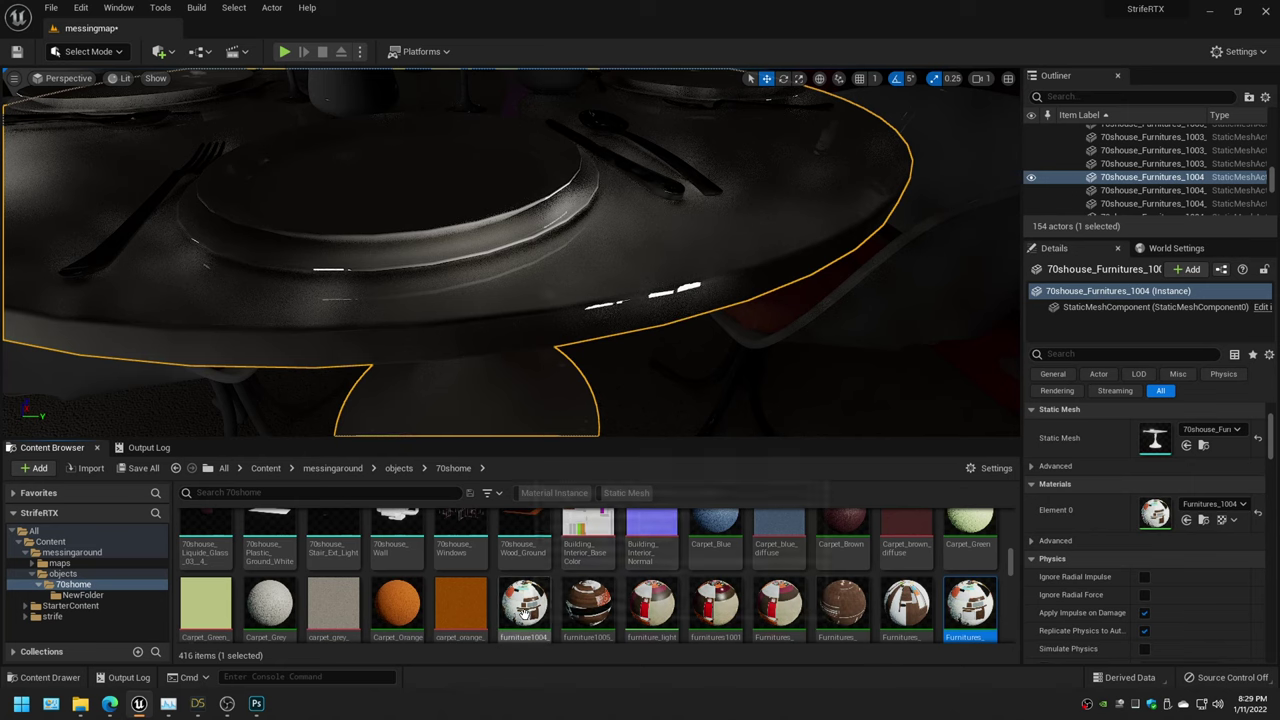
pyautogui.moveTo(840, 575); pyautogui.dragTo(1155, 512)
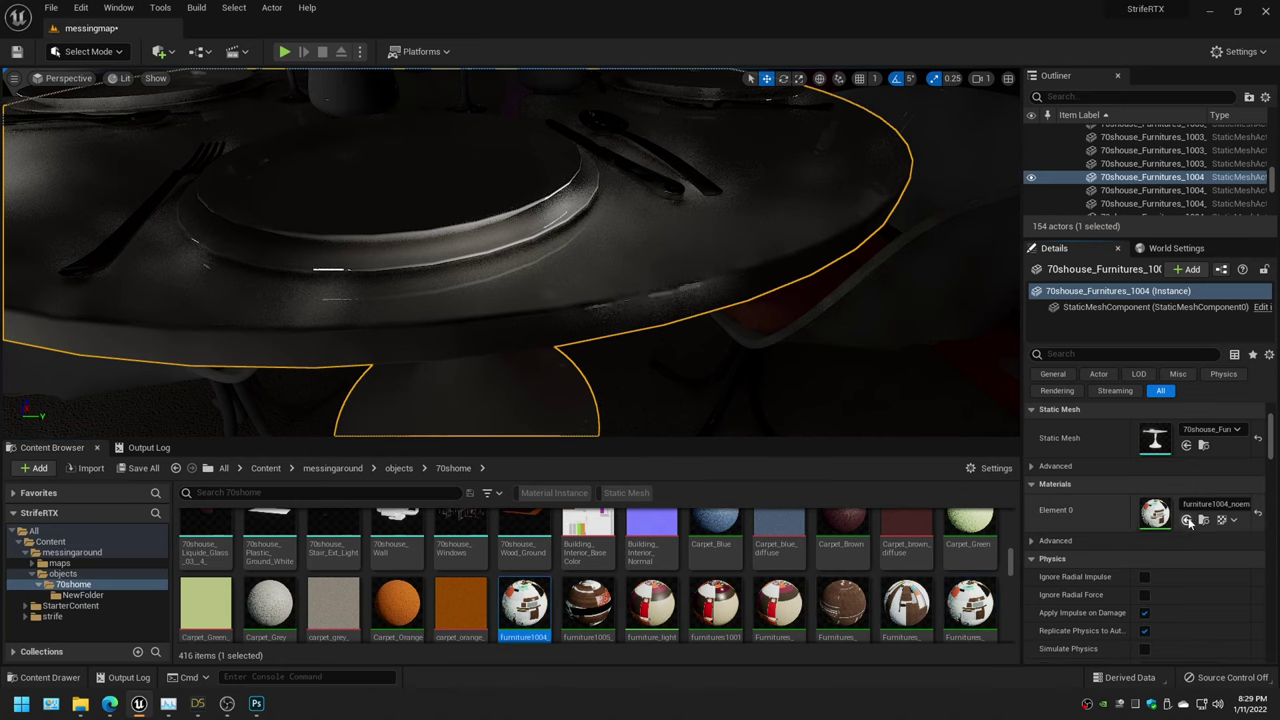
pyautogui.press('f')
pyautogui.keyDown('alt'); pyautogui.moveTo(615, 400); pyautogui.dragTo(615, 400); pyautogui.keyUp('alt')
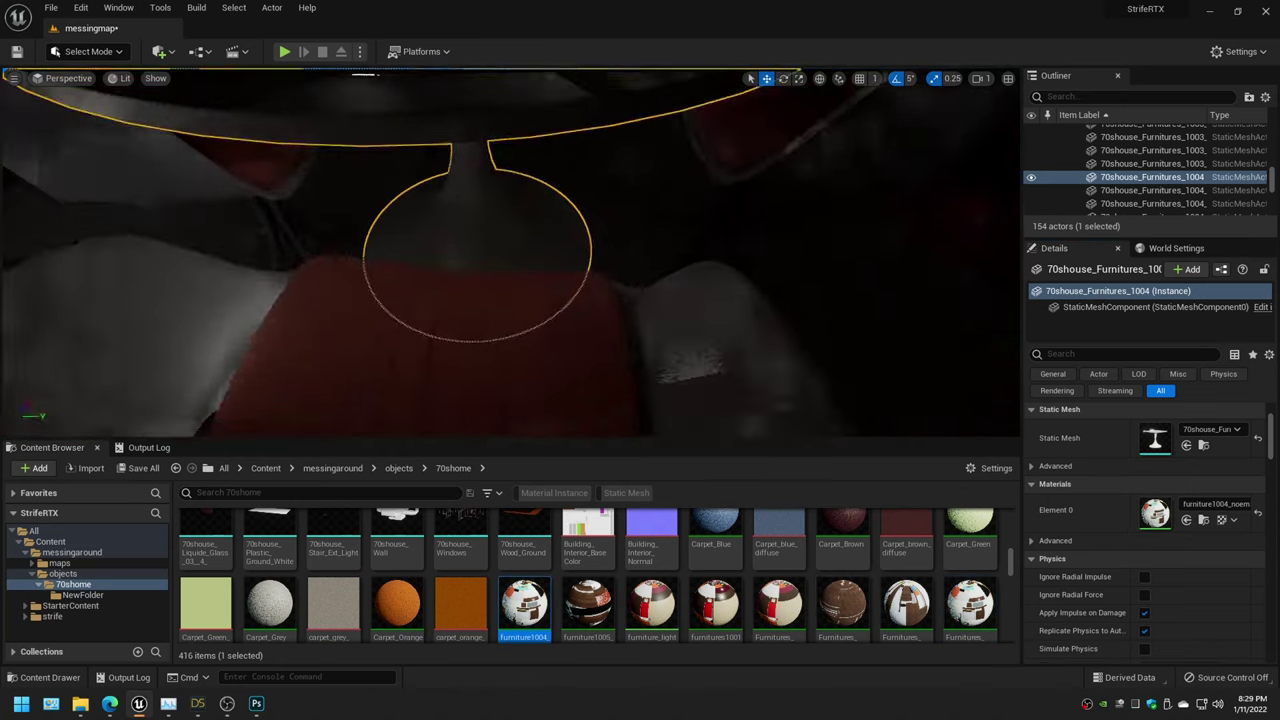
# Select the red, white and other dining chairs in turn, then reselect the table
pyautogui.click(615, 400)
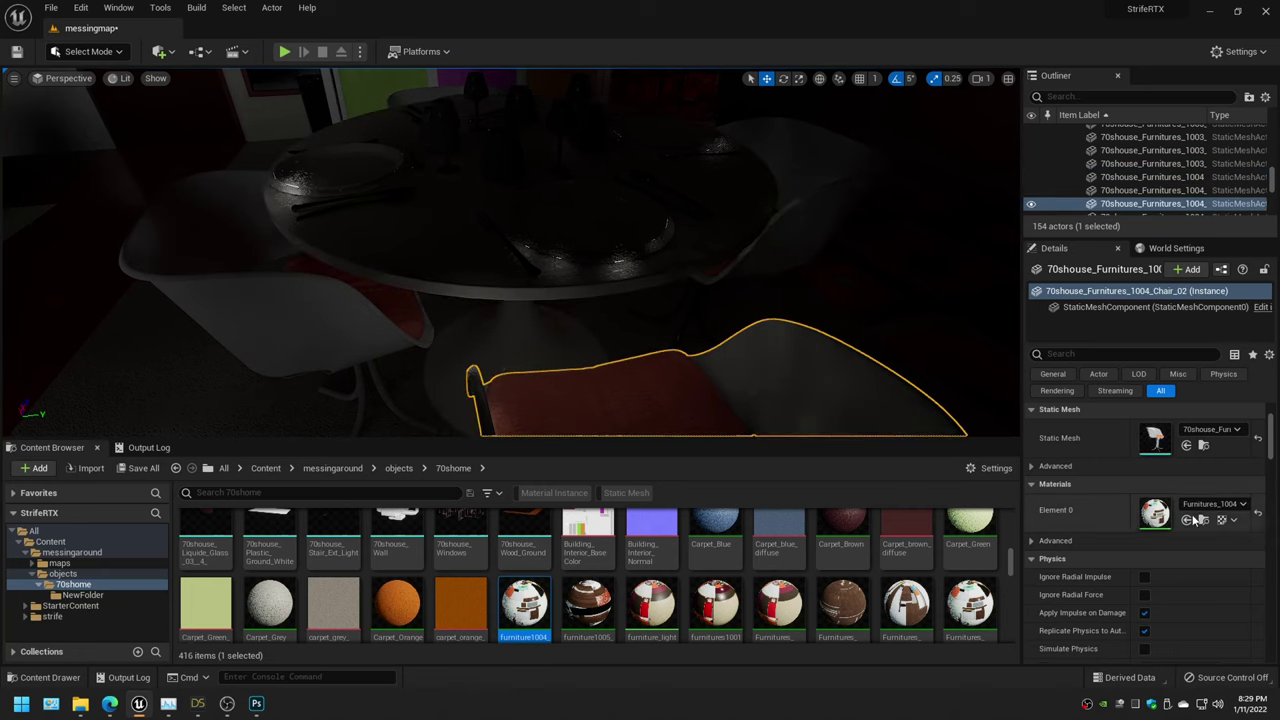
pyautogui.click(333, 291)
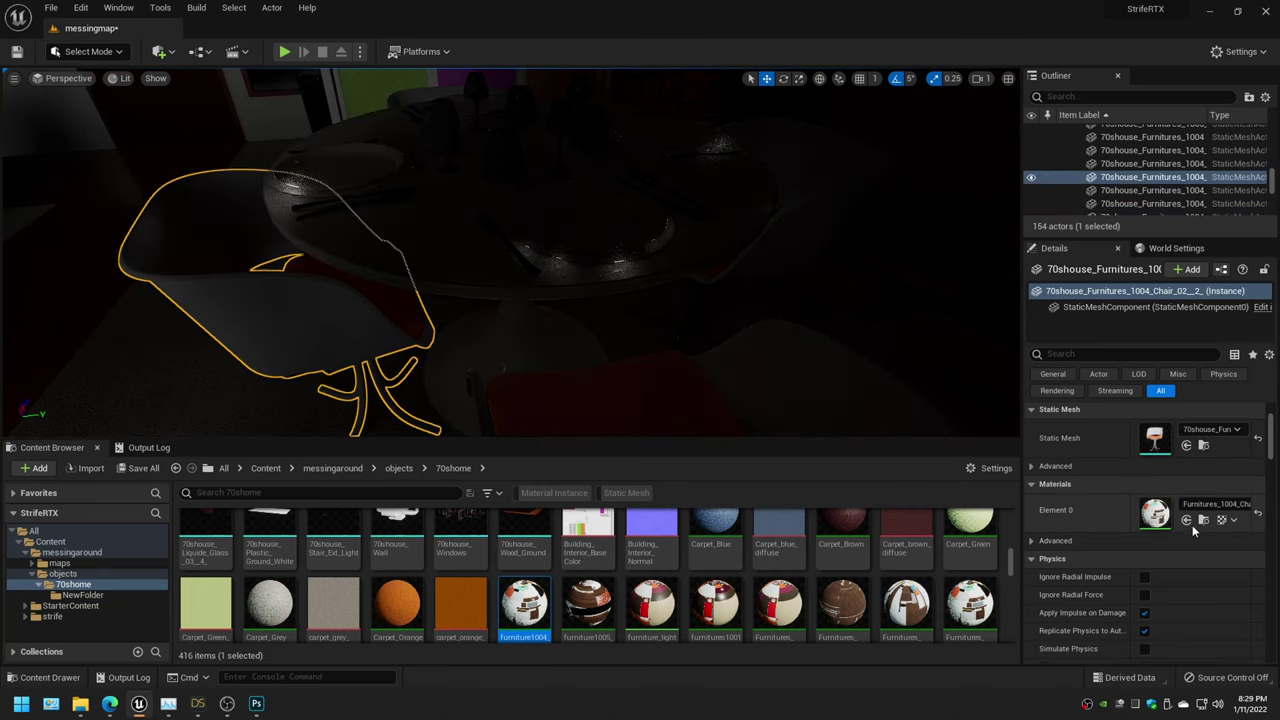
pyautogui.keyDown('alt'); pyautogui.moveTo(520, 300); pyautogui.dragTo(520, 300); pyautogui.keyUp('alt')
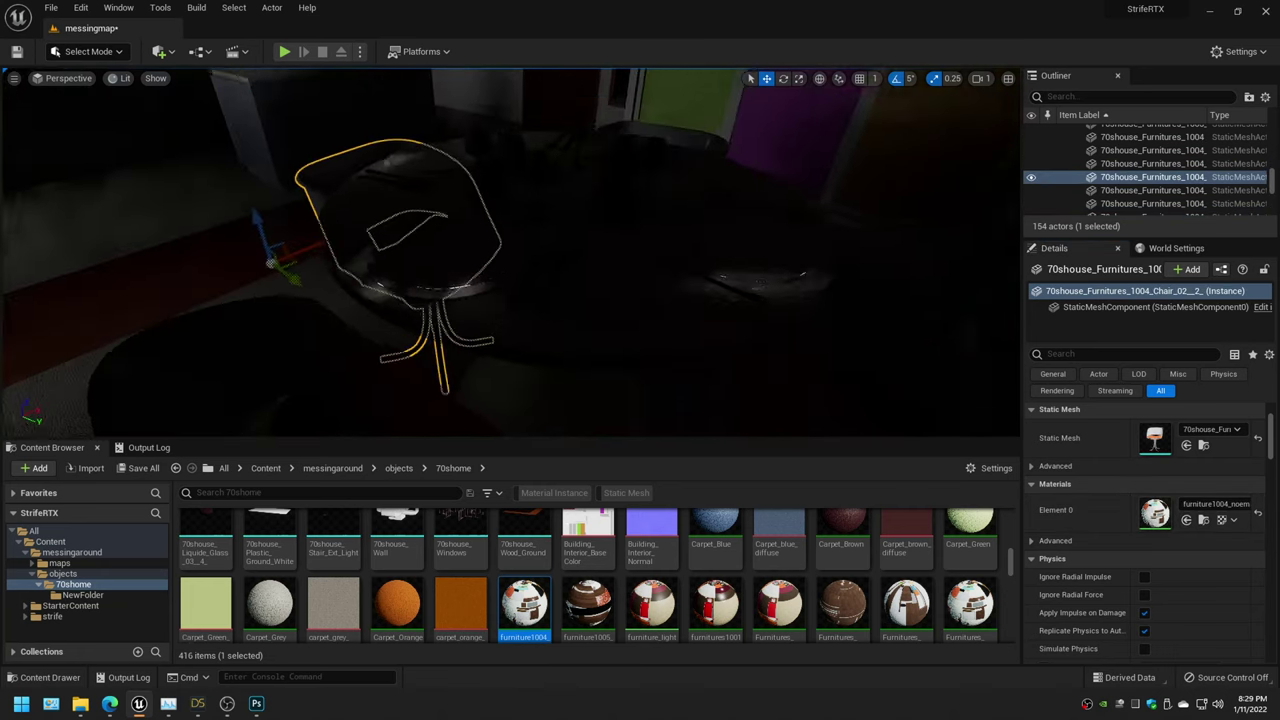
pyautogui.click(700, 355)
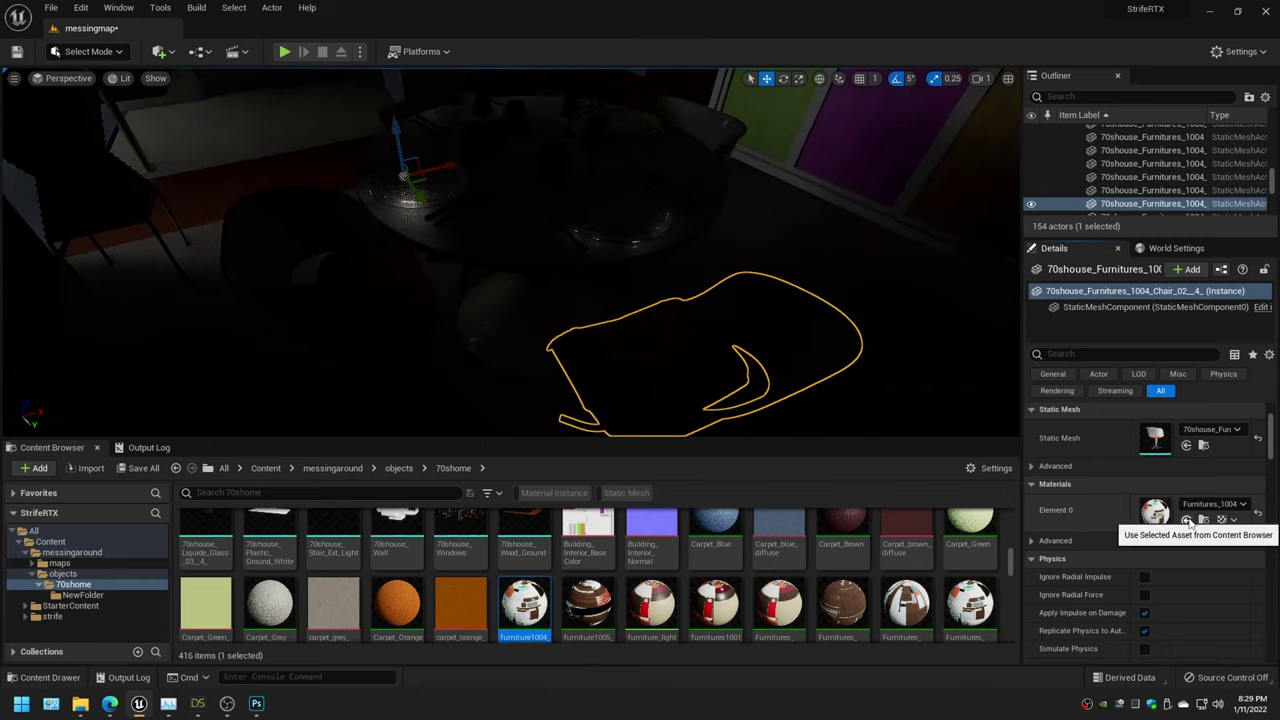
pyautogui.click(620, 170)
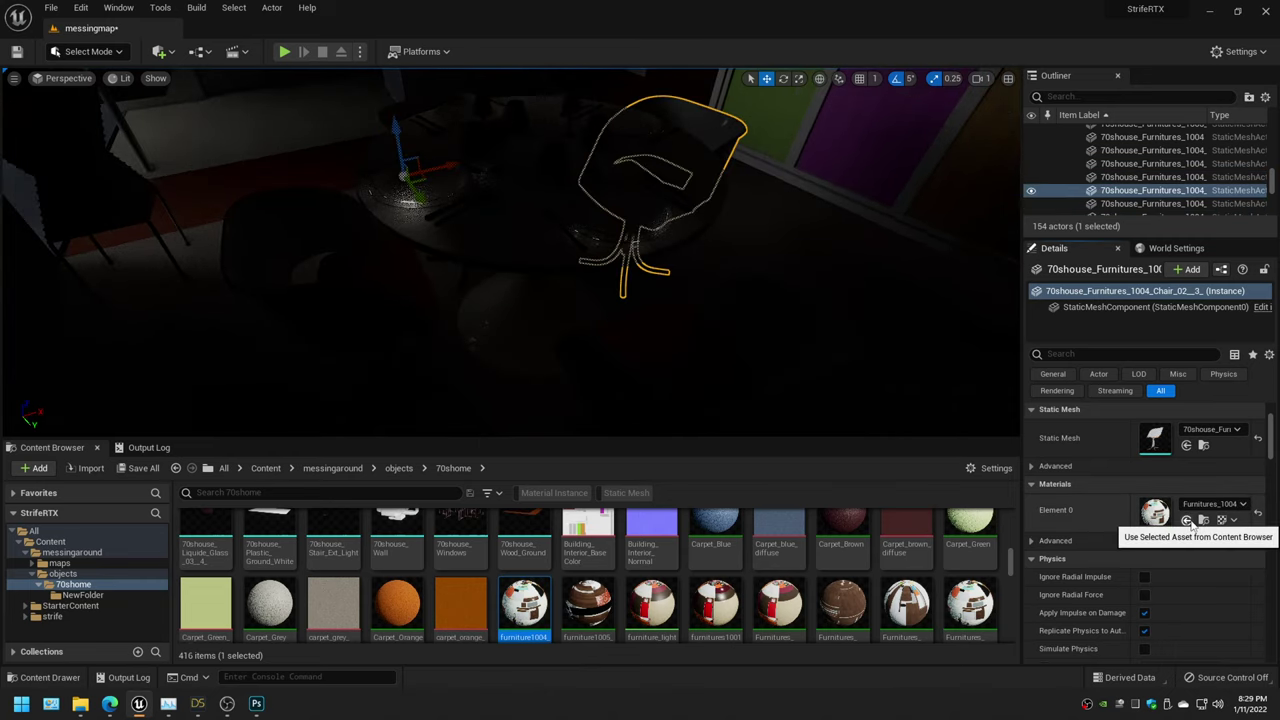
pyautogui.keyDown('alt'); pyautogui.moveTo(600, 250); pyautogui.dragTo(600, 250); pyautogui.keyUp('alt')
pyautogui.keyDown('alt'); pyautogui.moveTo(427, 192); pyautogui.dragTo(427, 192); pyautogui.keyUp('alt')
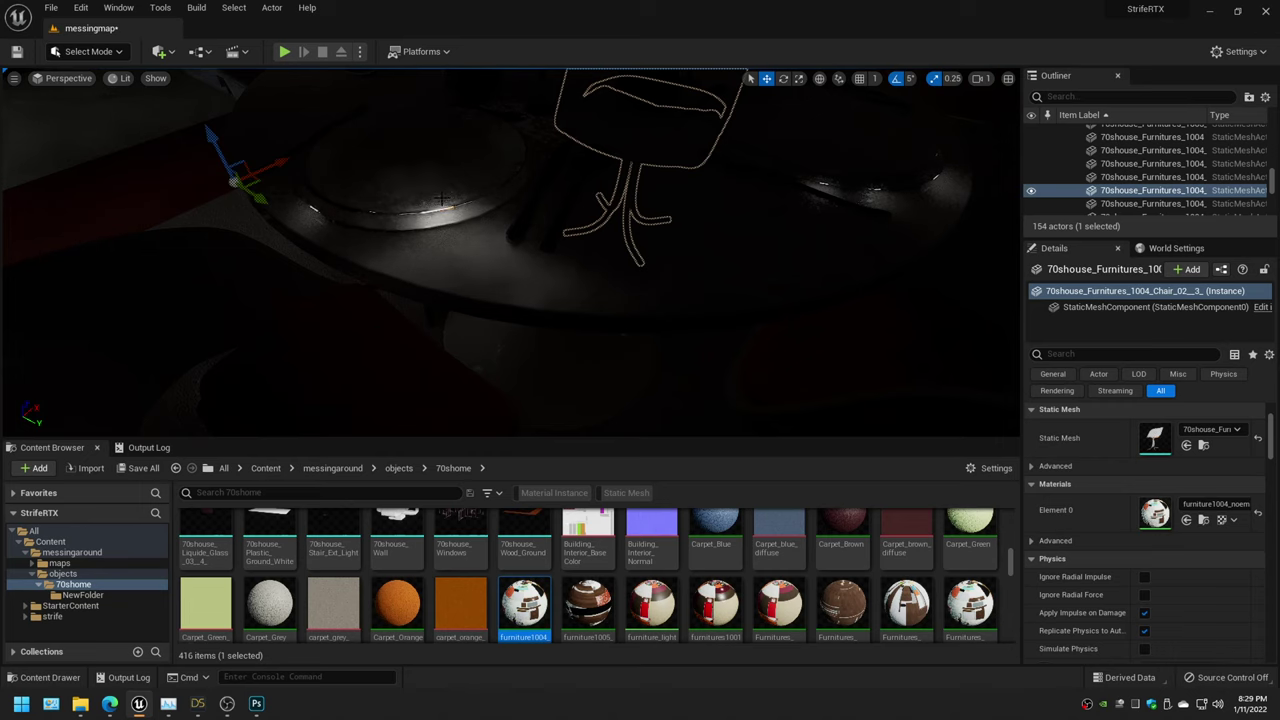
pyautogui.click(441, 198)
pyautogui.click(529, 279)
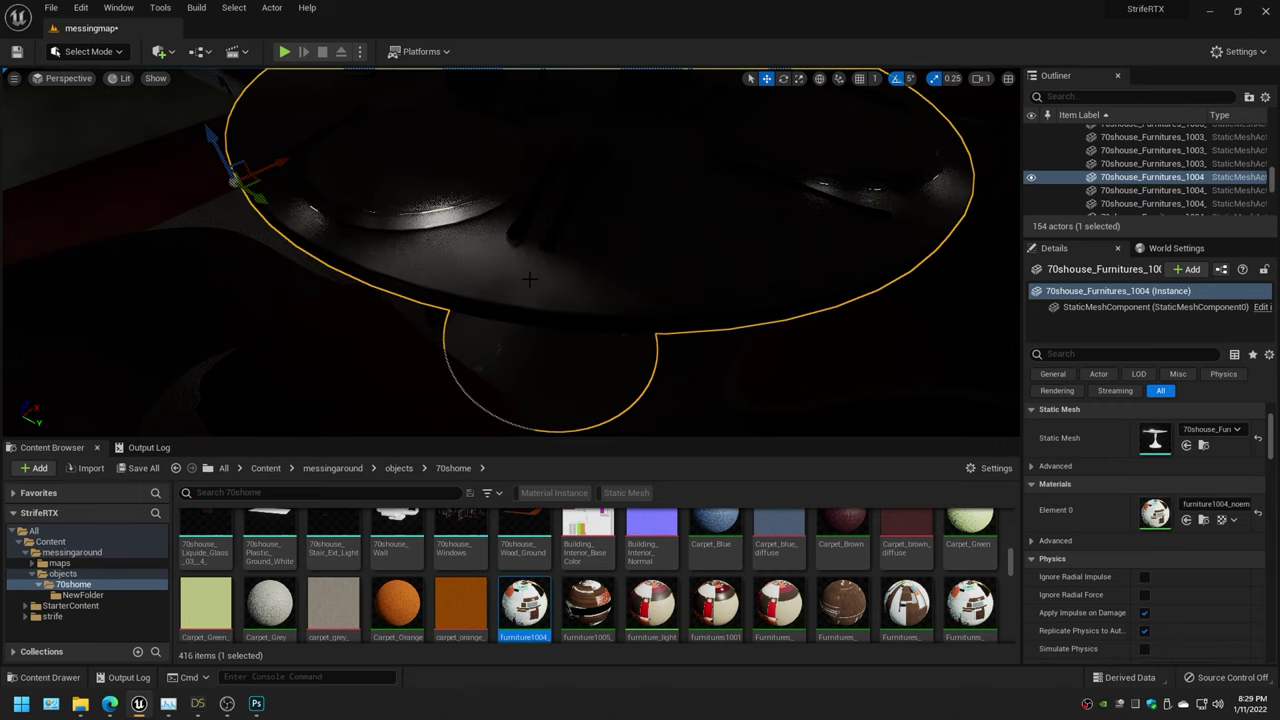
pyautogui.keyDown('alt'); pyautogui.moveTo(529, 279); pyautogui.dragTo(529, 279); pyautogui.keyUp('alt')
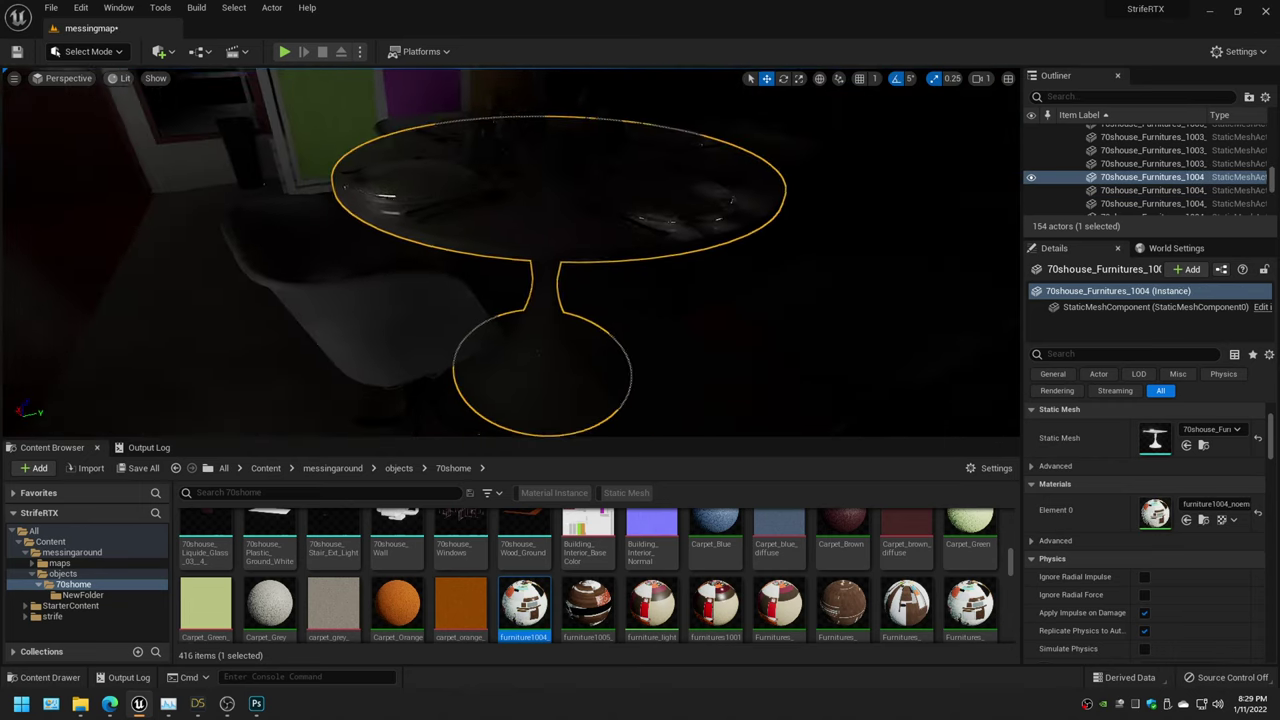
pyautogui.scroll(-1, 640, 594)
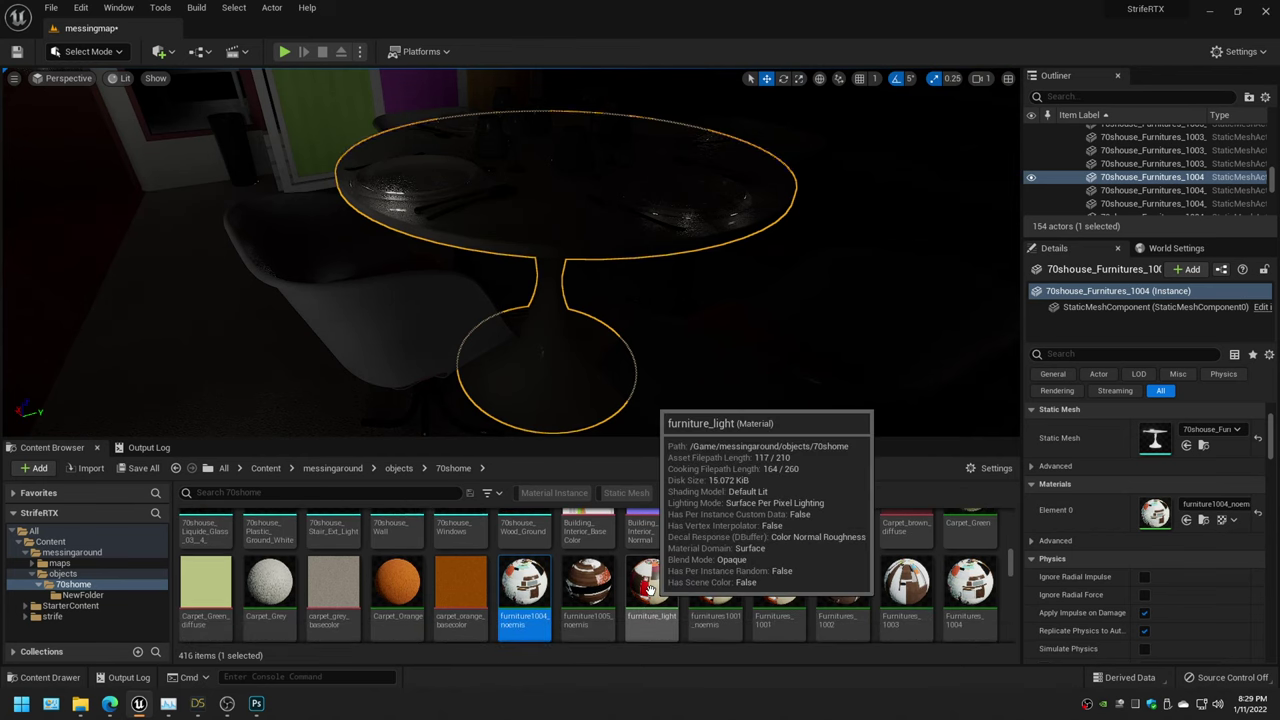
# Pick furnitures1001_noemis and apply it to the first plates and the spoon
pyautogui.click(704, 590)
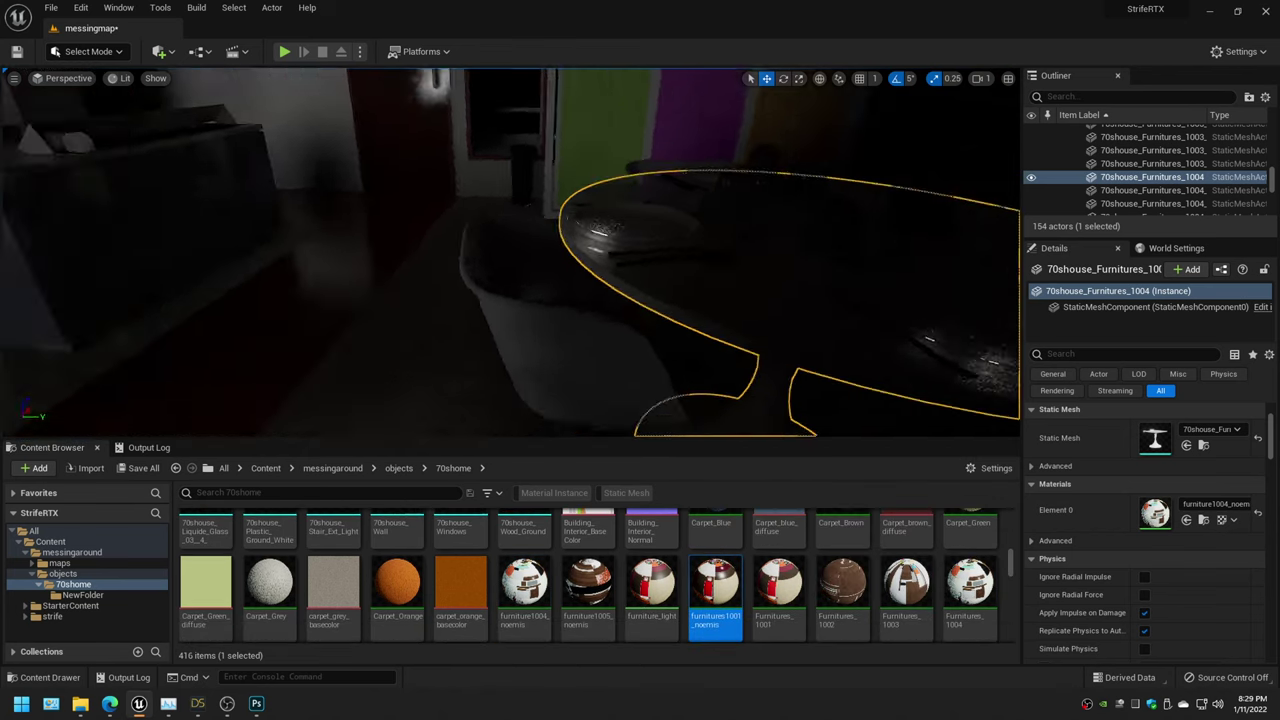
pyautogui.moveTo(560, 300)
pyautogui.mouseDown()
pyautogui.moveTo(560, 250)
pyautogui.moveTo(560, 300)
pyautogui.mouseUp()
pyautogui.click(585, 330)
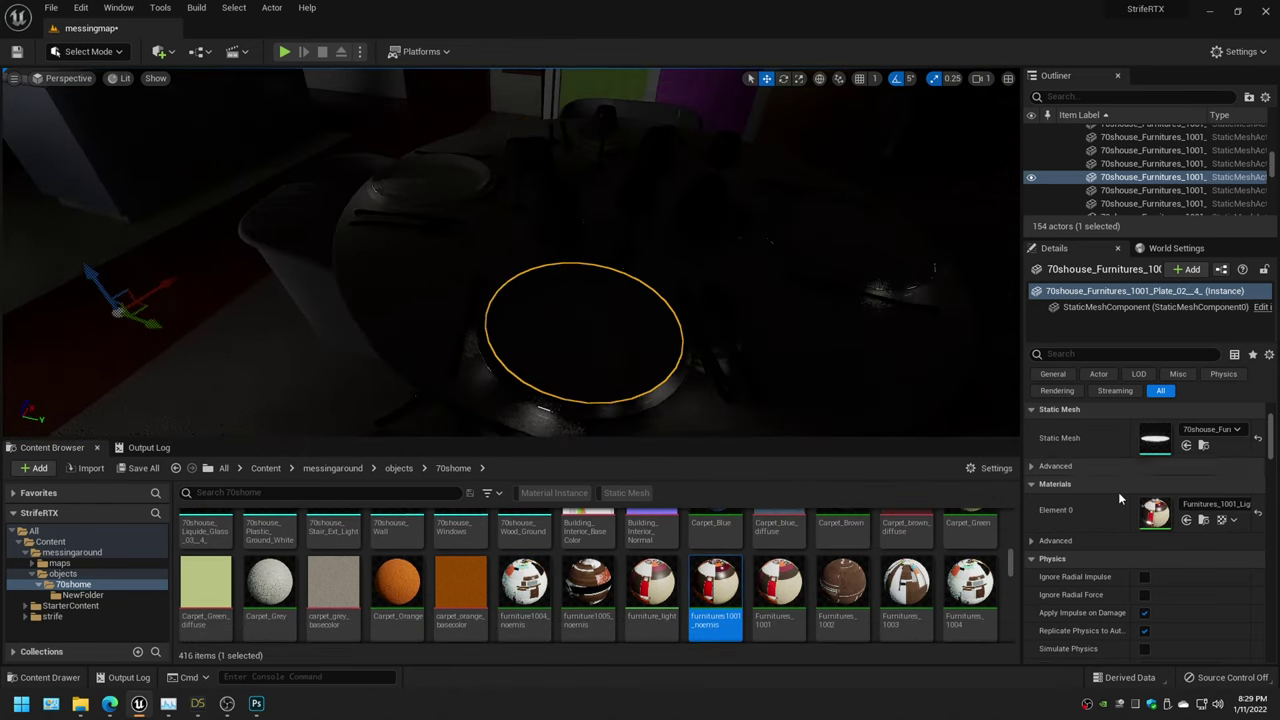
pyautogui.click(1187, 525)
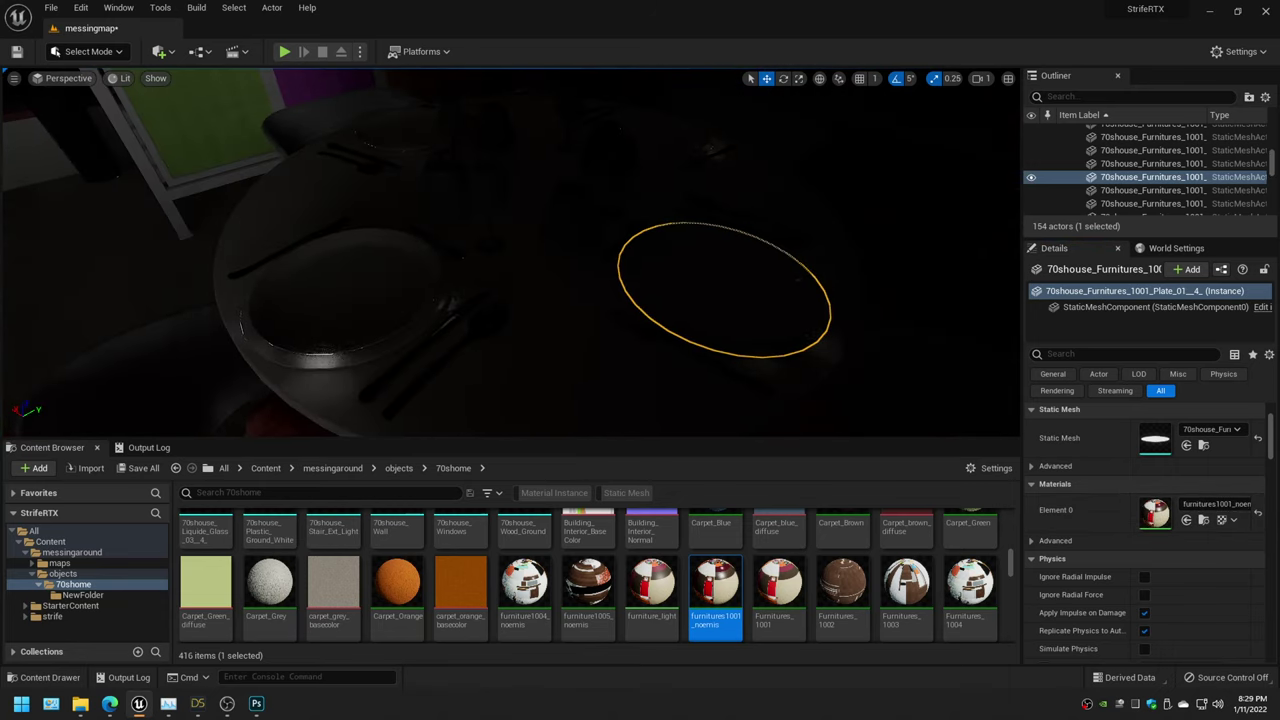
pyautogui.click(1187, 521)
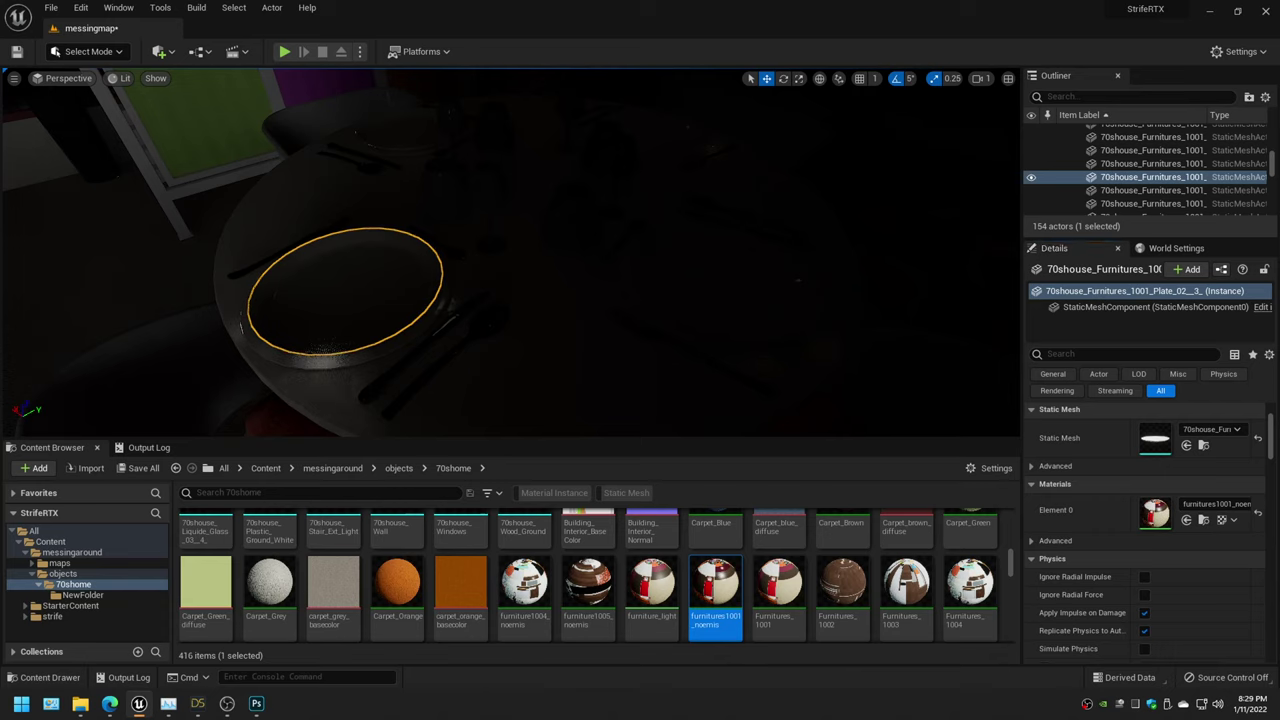
pyautogui.click(1187, 522)
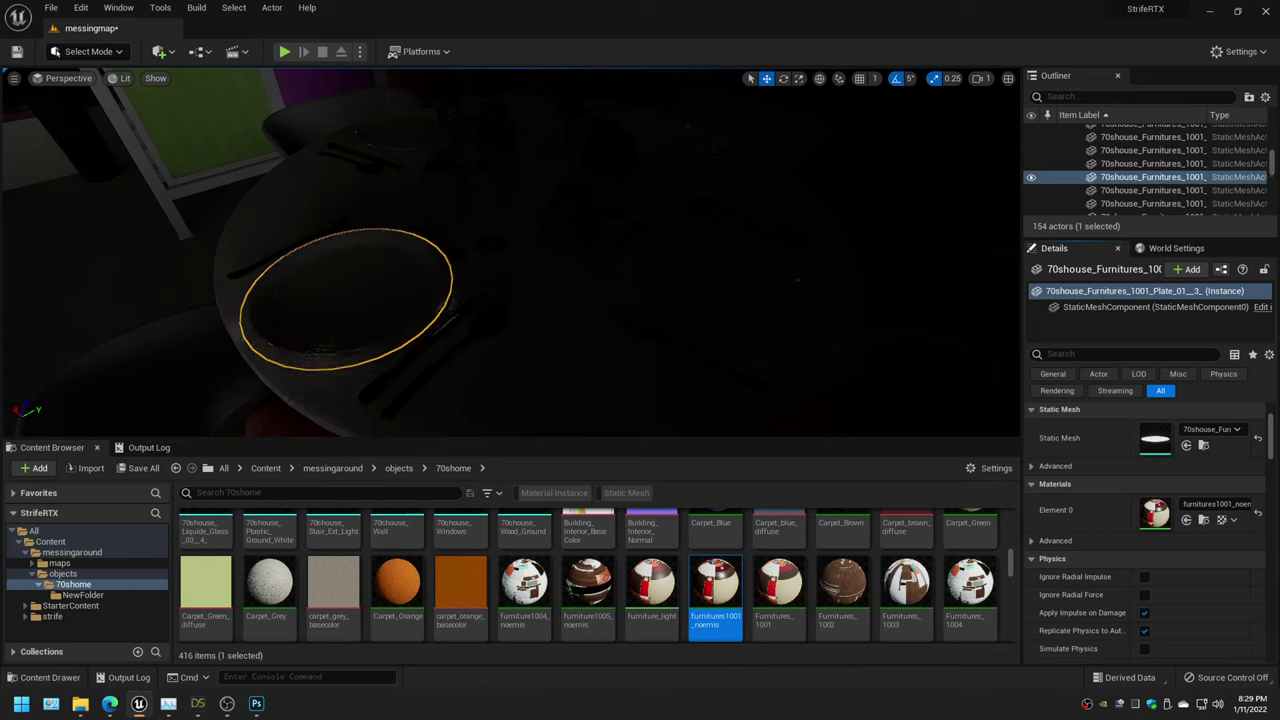
pyautogui.click(1187, 521)
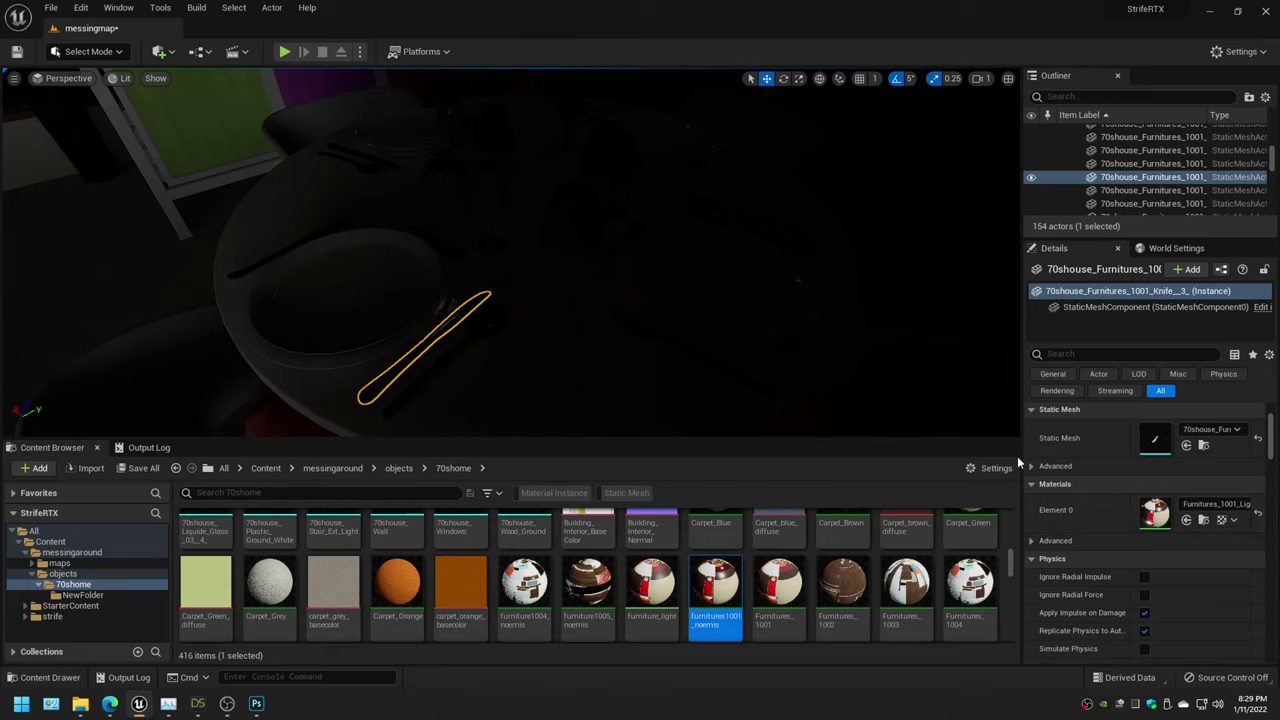
# Apply furnitures1001_noemis to two more plates plus the fork, spoon and knife
pyautogui.moveTo(600, 250); pyautogui.dragTo(700, 250, button='right')
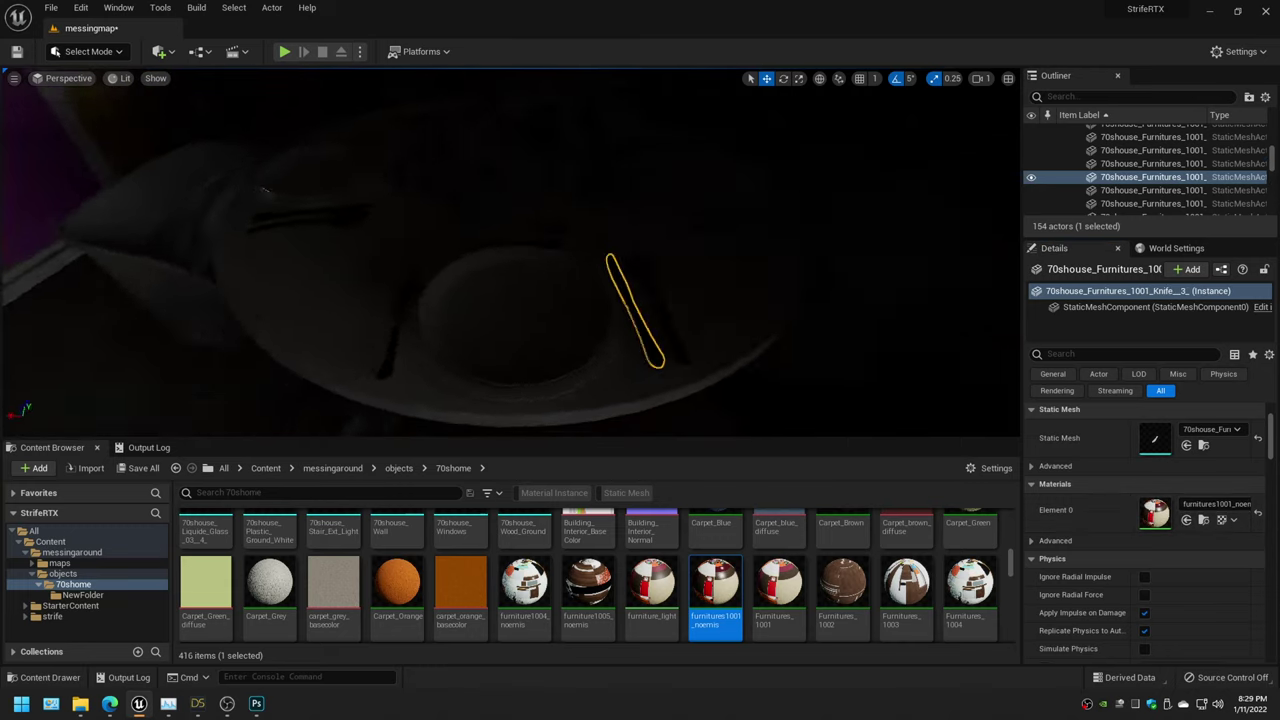
pyautogui.moveTo(510, 250); pyautogui.dragTo(500, 245, button='right')
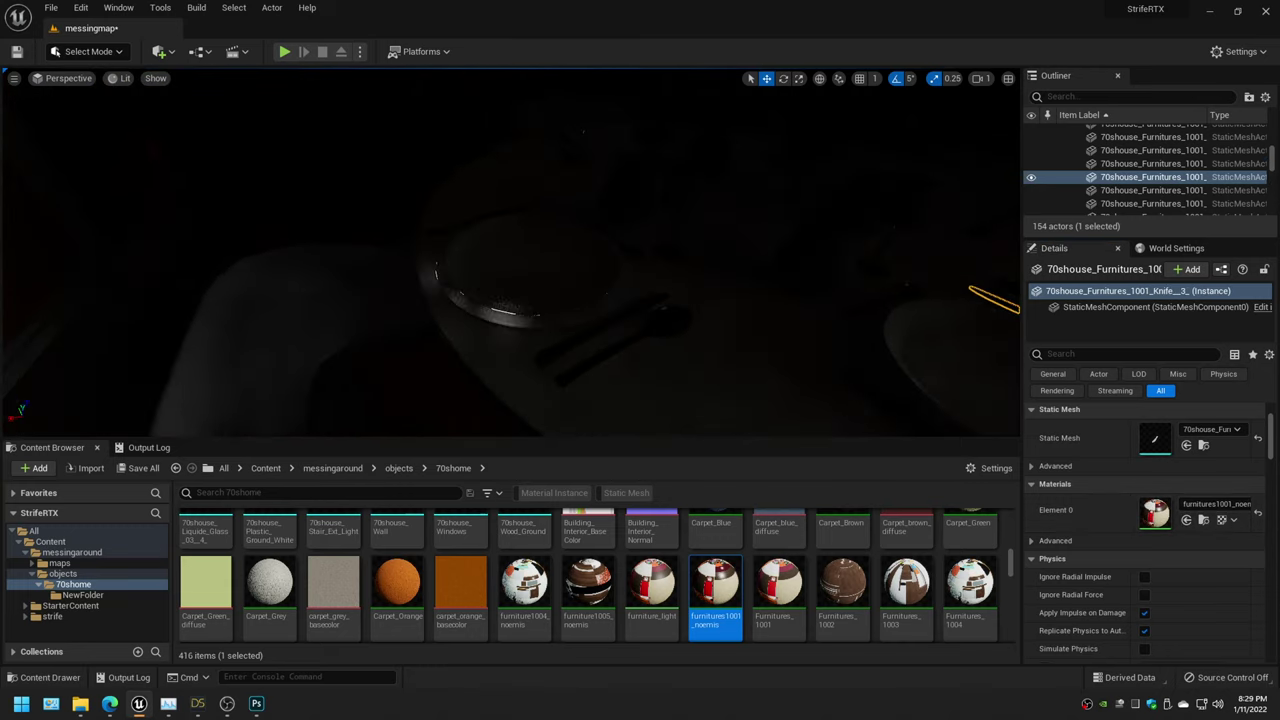
pyautogui.click(1186, 521)
pyautogui.click(1186, 521)
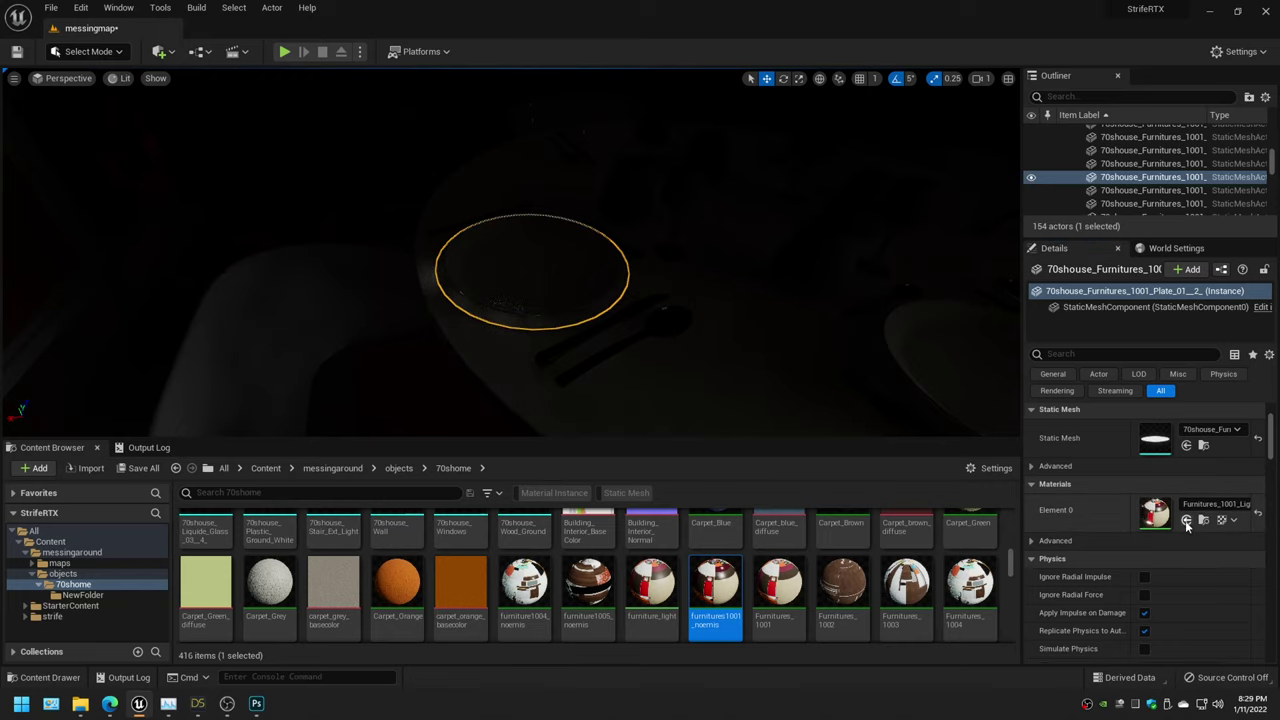
pyautogui.moveTo(910, 337); pyautogui.dragTo(817, 352, button='right')
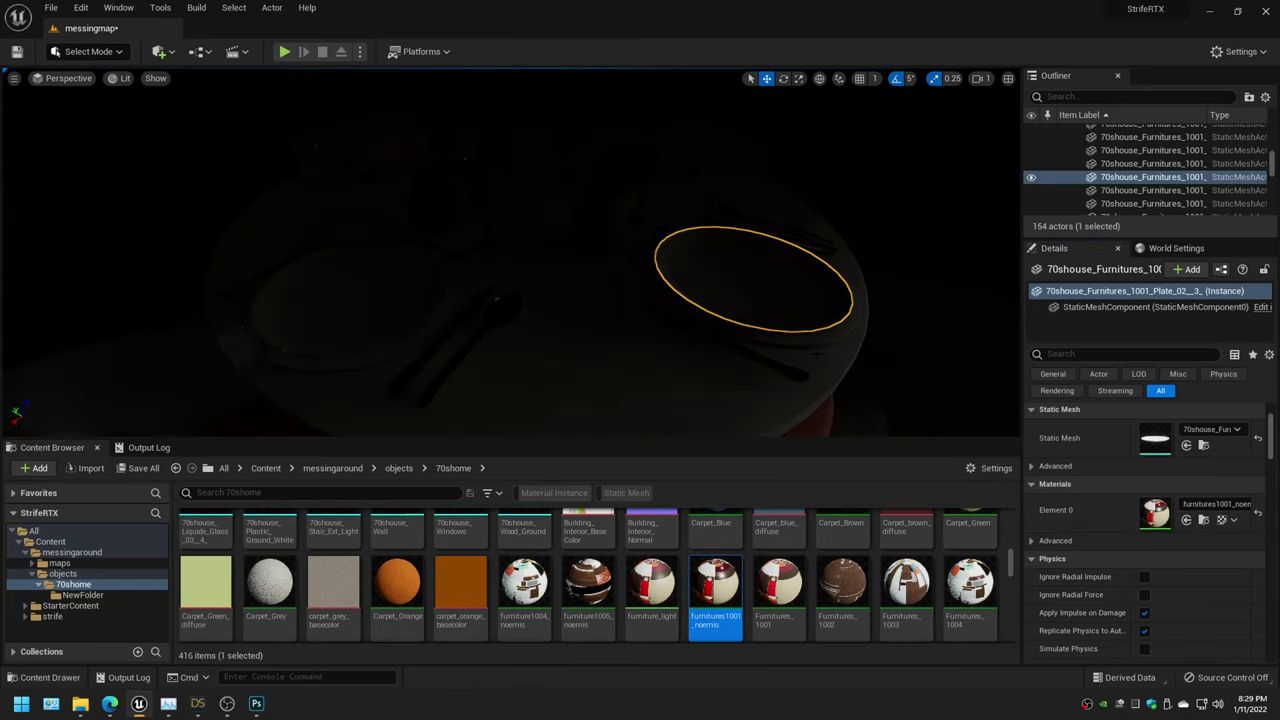
pyautogui.click(715, 335)
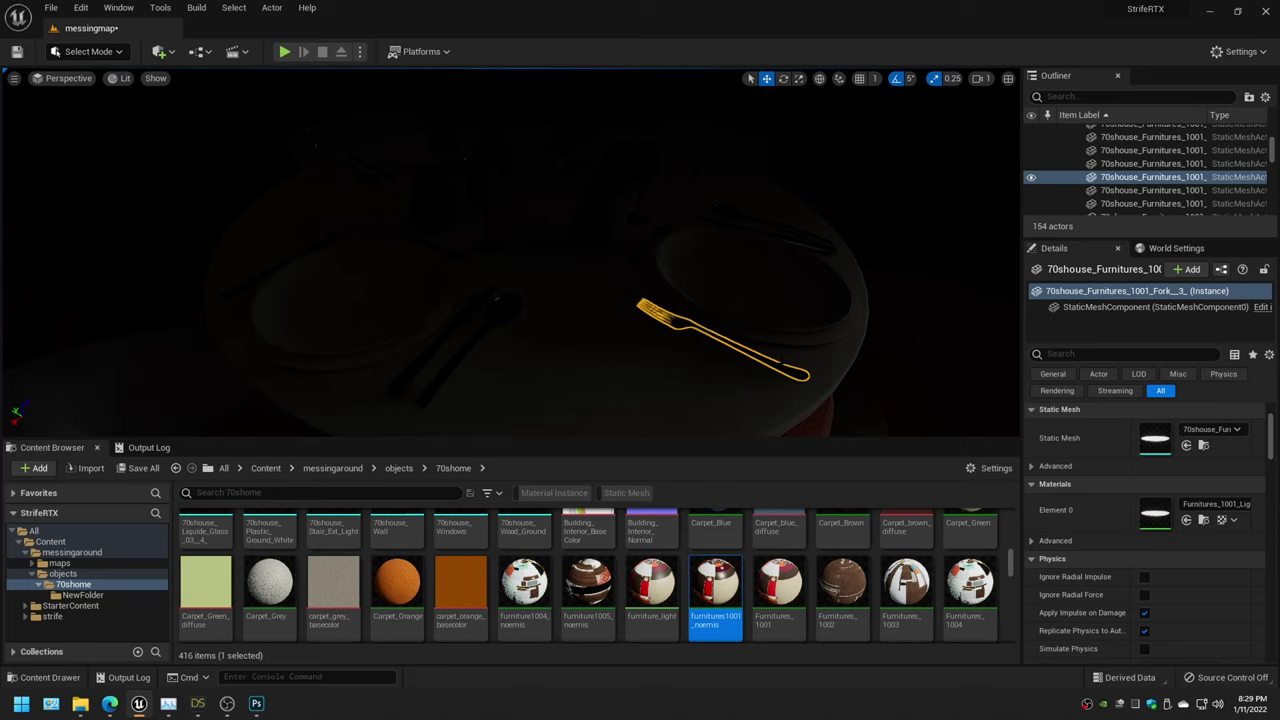
pyautogui.click(1186, 521)
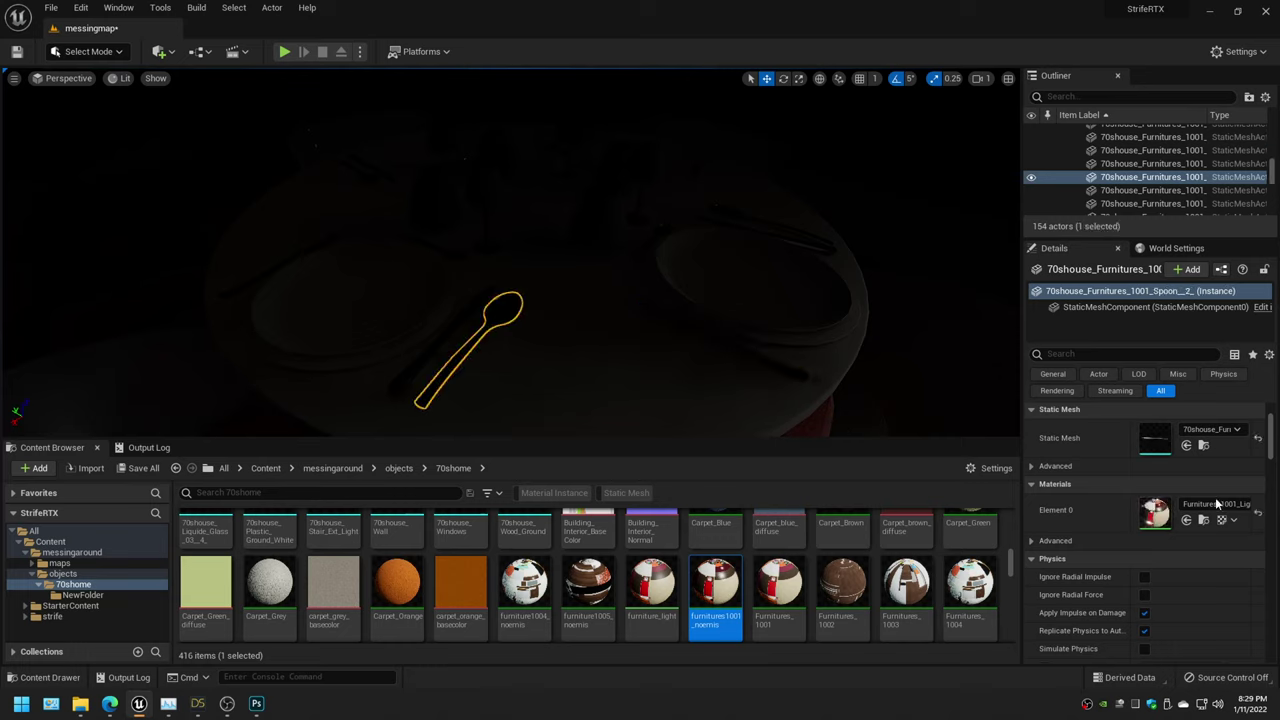
pyautogui.click(1186, 521)
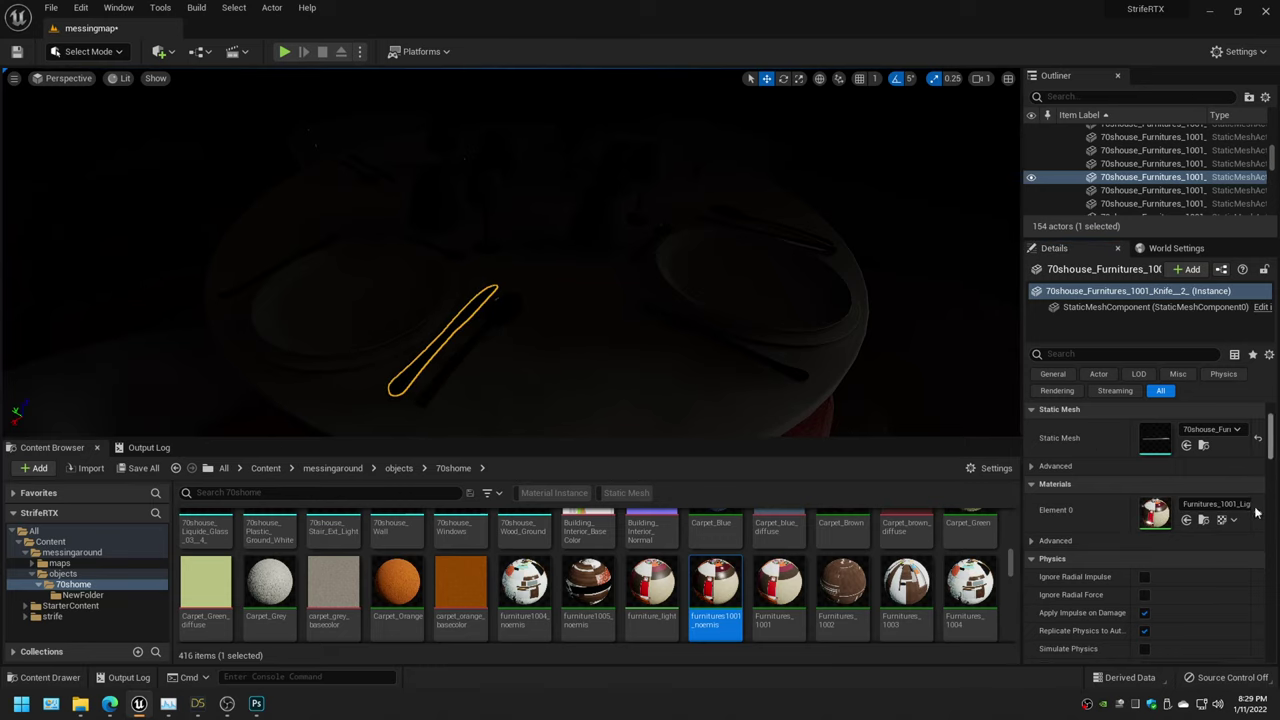
pyautogui.click(1186, 521)
# At the other place setting, give the fork, both plates and small spoon furnitures1001_noemis
pyautogui.moveTo(383, 174); pyautogui.dragTo(383, 174, button='right')
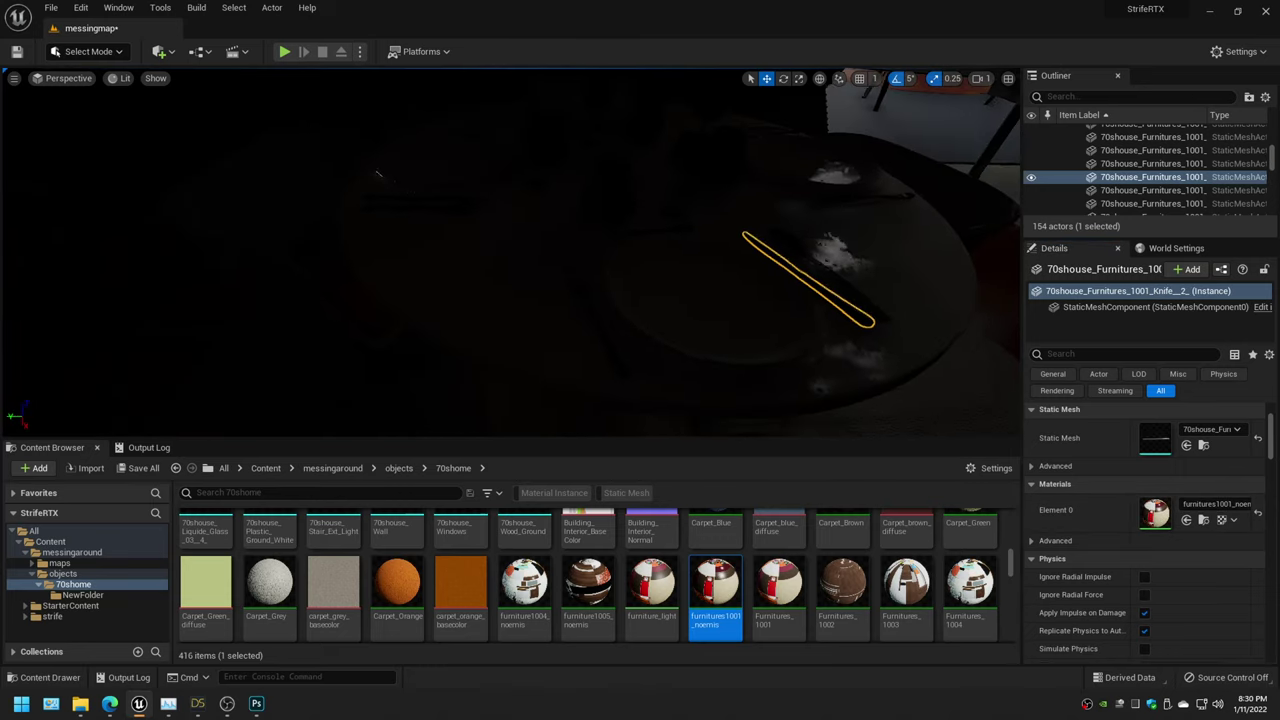
pyautogui.click(1186, 521)
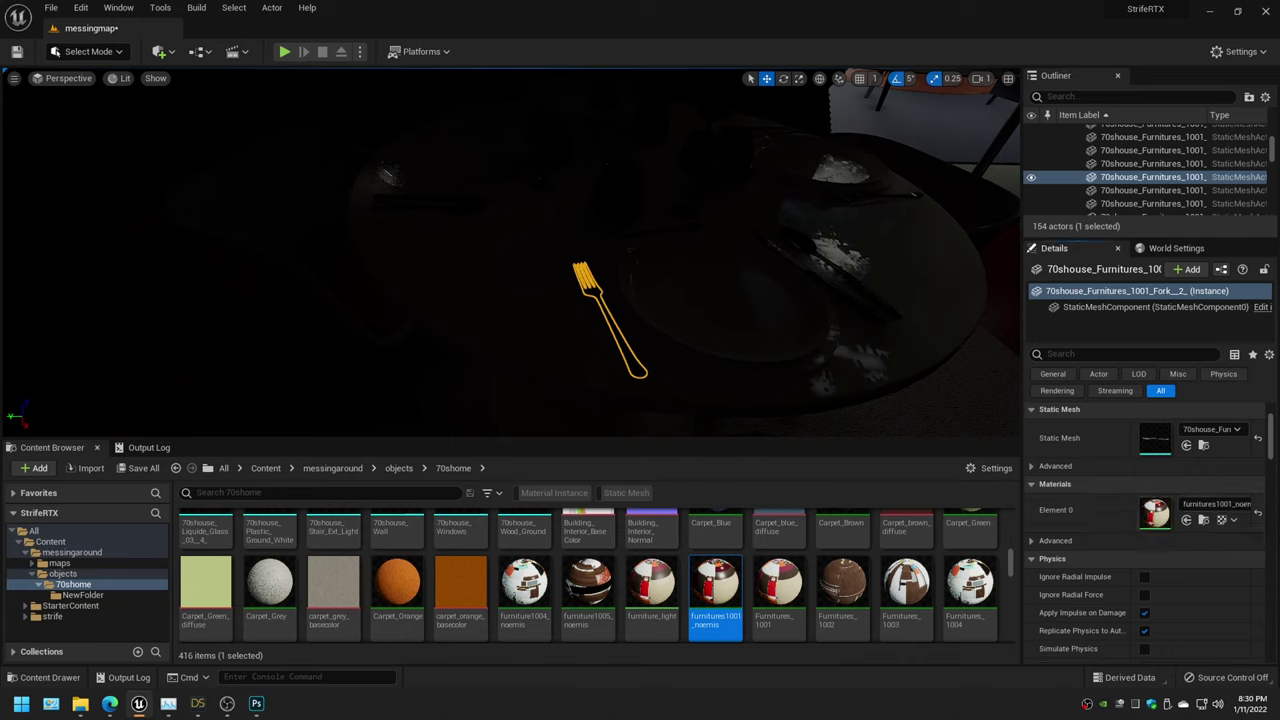
pyautogui.click(1186, 522)
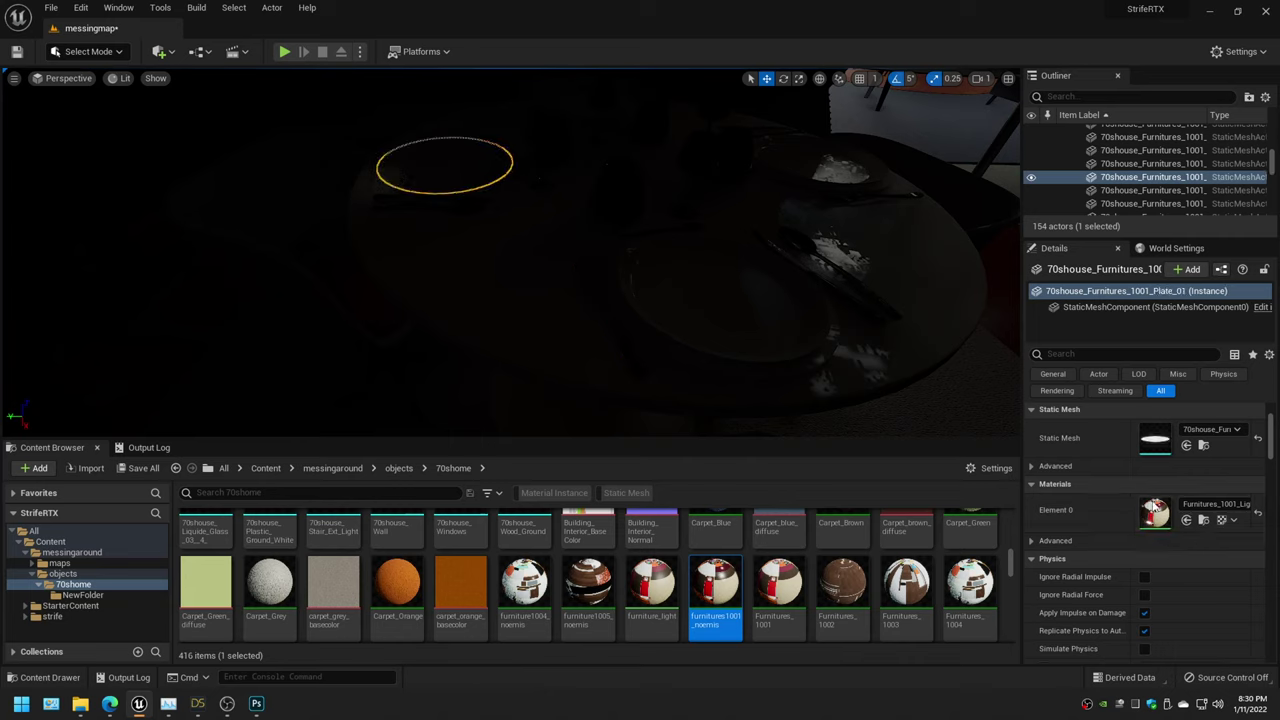
pyautogui.click(1186, 521)
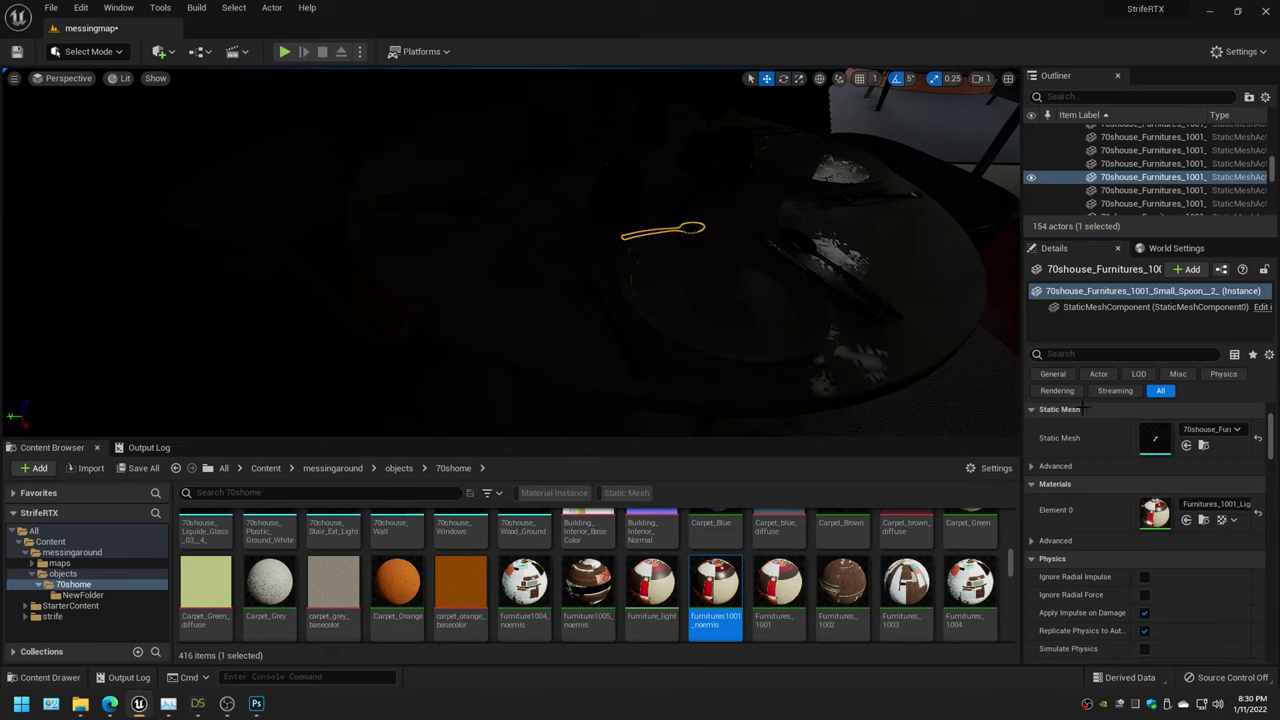
pyautogui.click(1186, 521)
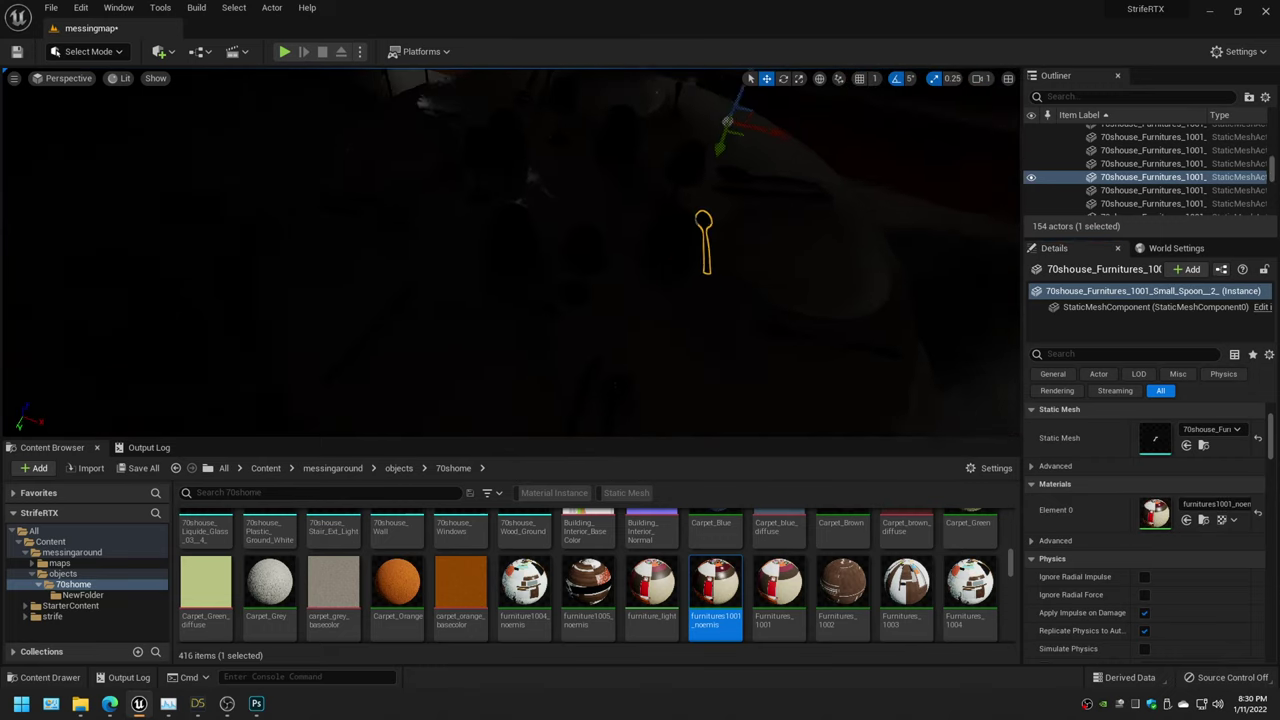
pyautogui.hotkey('ctrl', 'z')
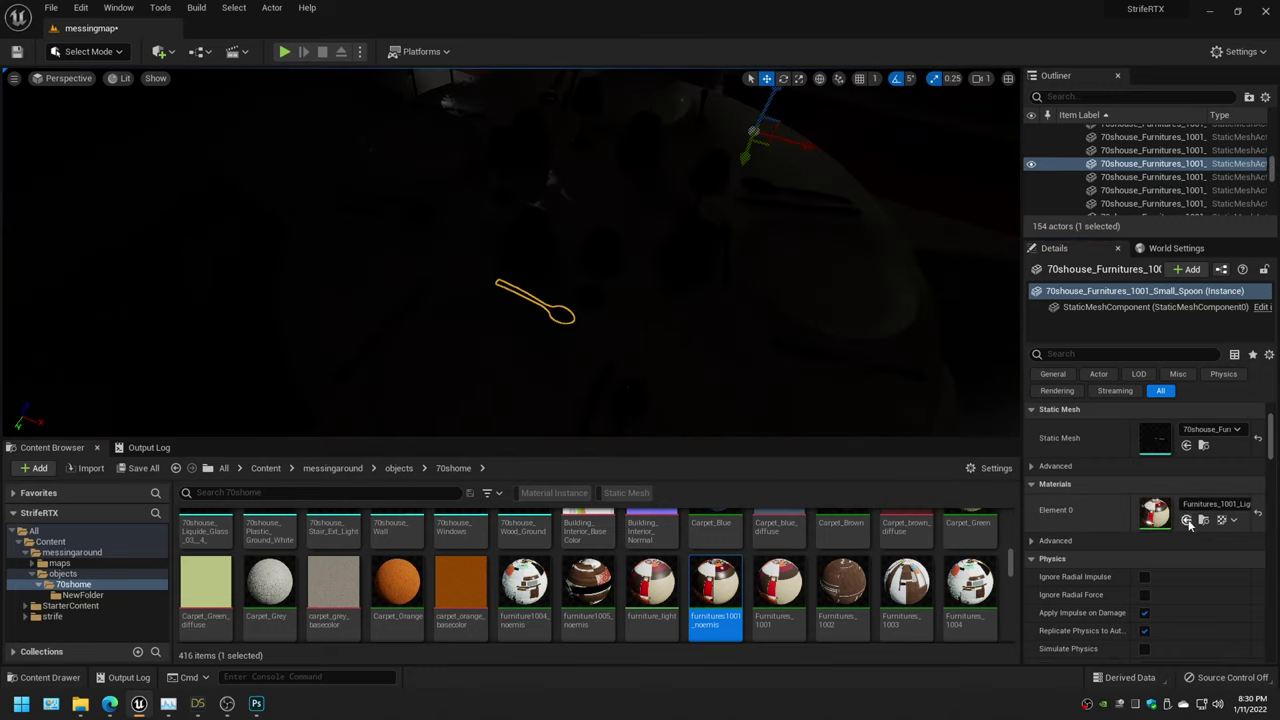
pyautogui.hotkey('ctrl', 'z')
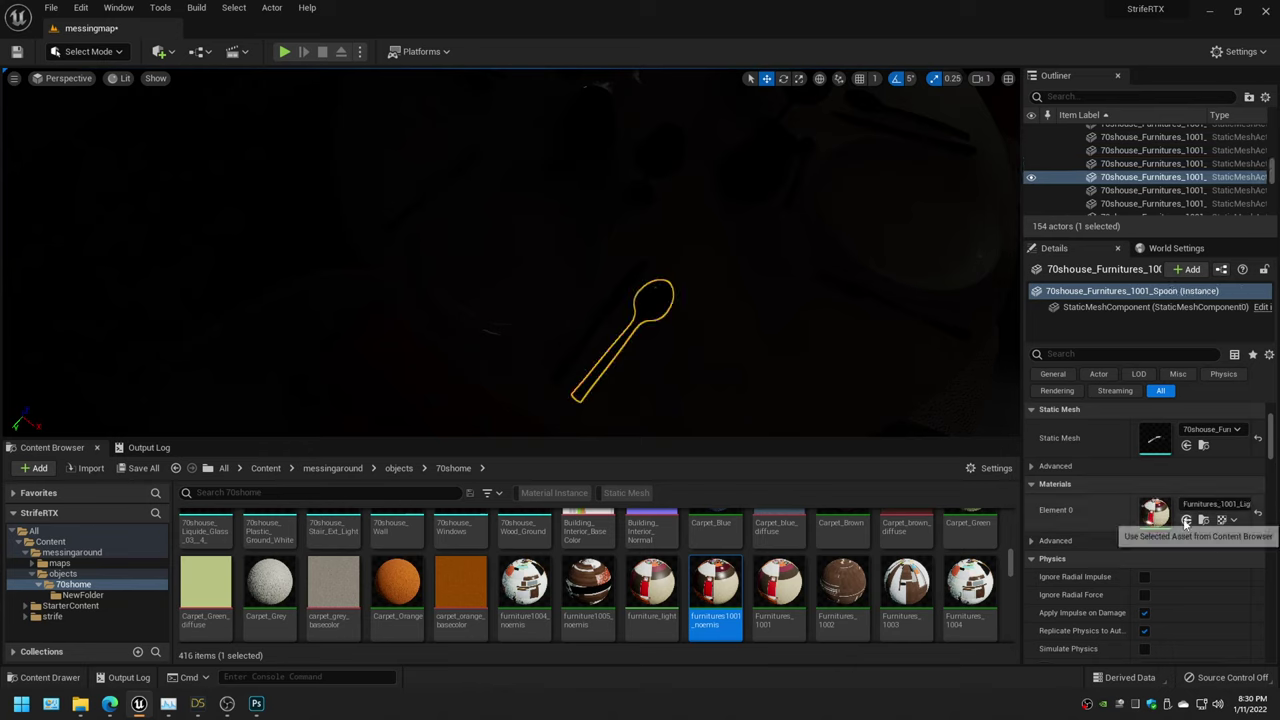
# Give the remaining spoon, forks and knife the furnitures1001_noemis material
pyautogui.click(1186, 521)
pyautogui.click(1186, 521)
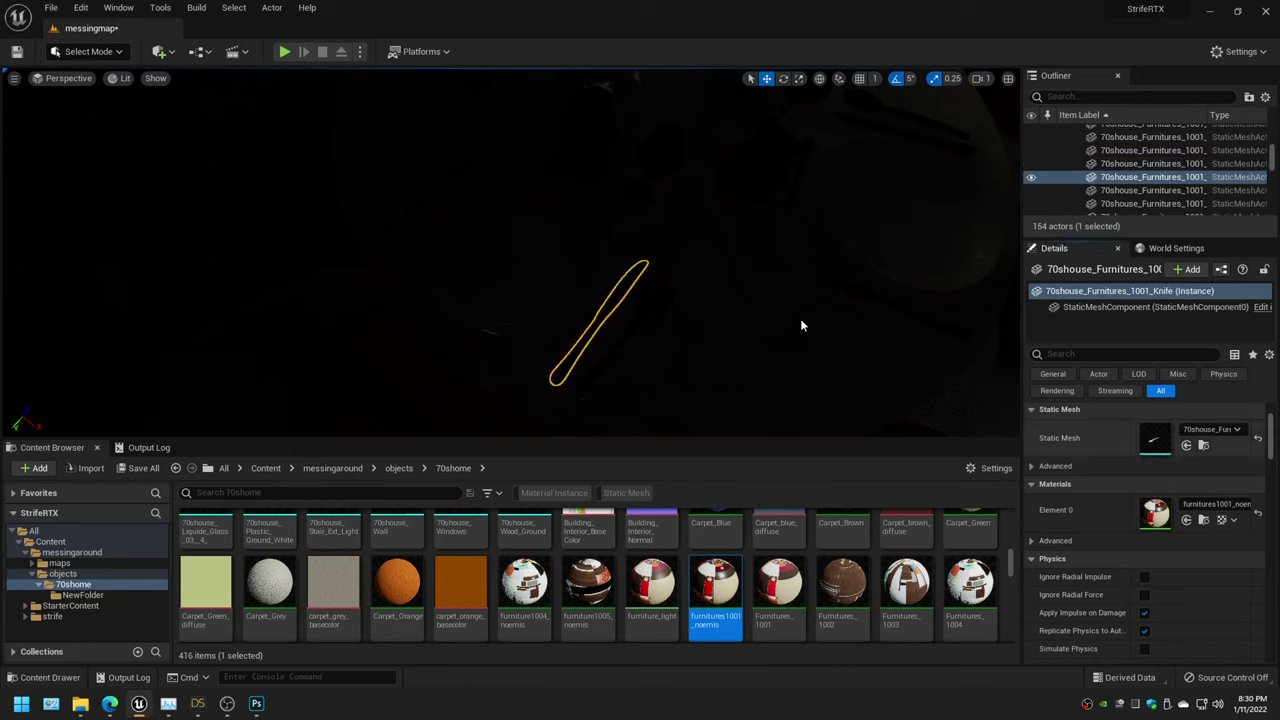
pyautogui.click(1186, 521)
pyautogui.moveTo(814, 209); pyautogui.dragTo(814, 209, button='right')
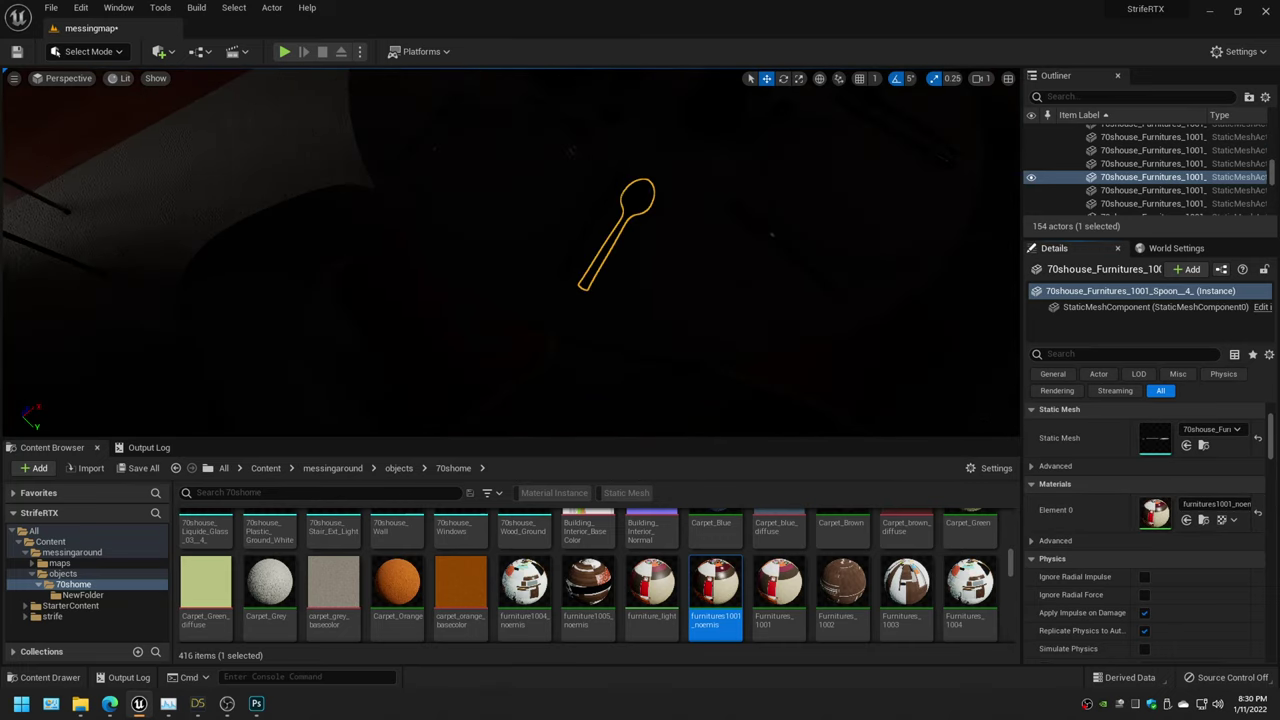
pyautogui.click(1186, 521)
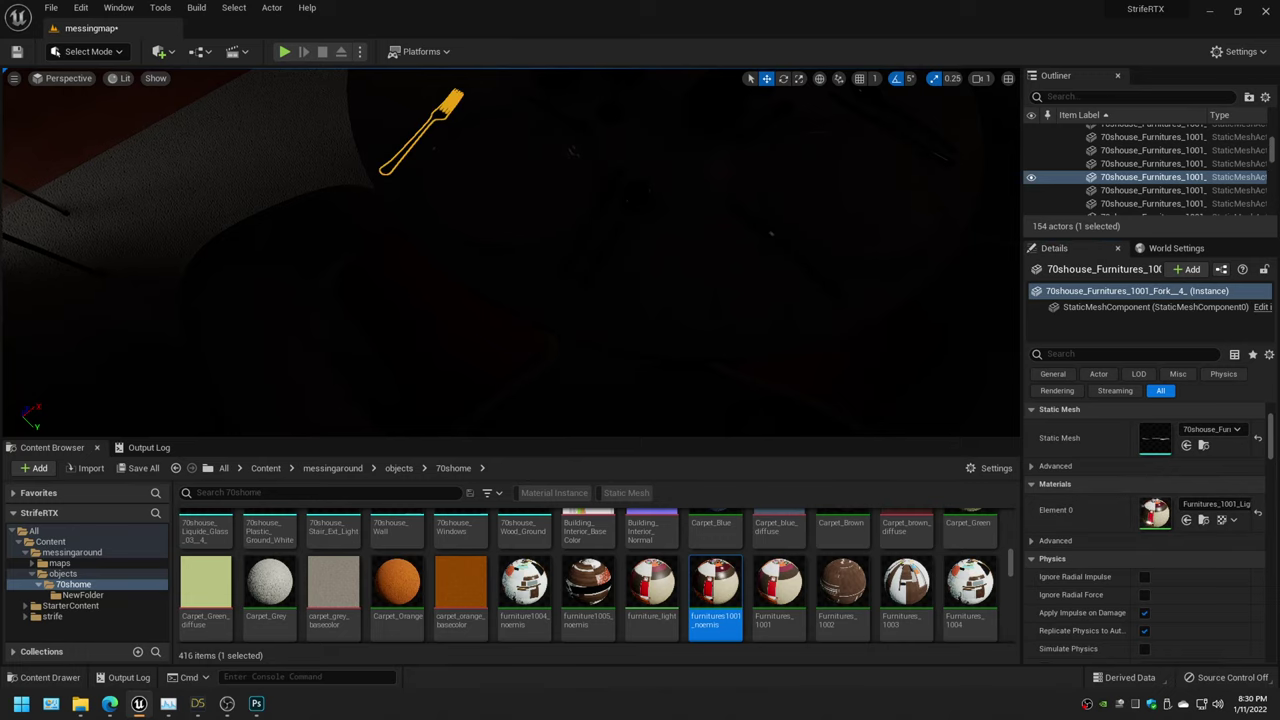
pyautogui.click(1186, 521)
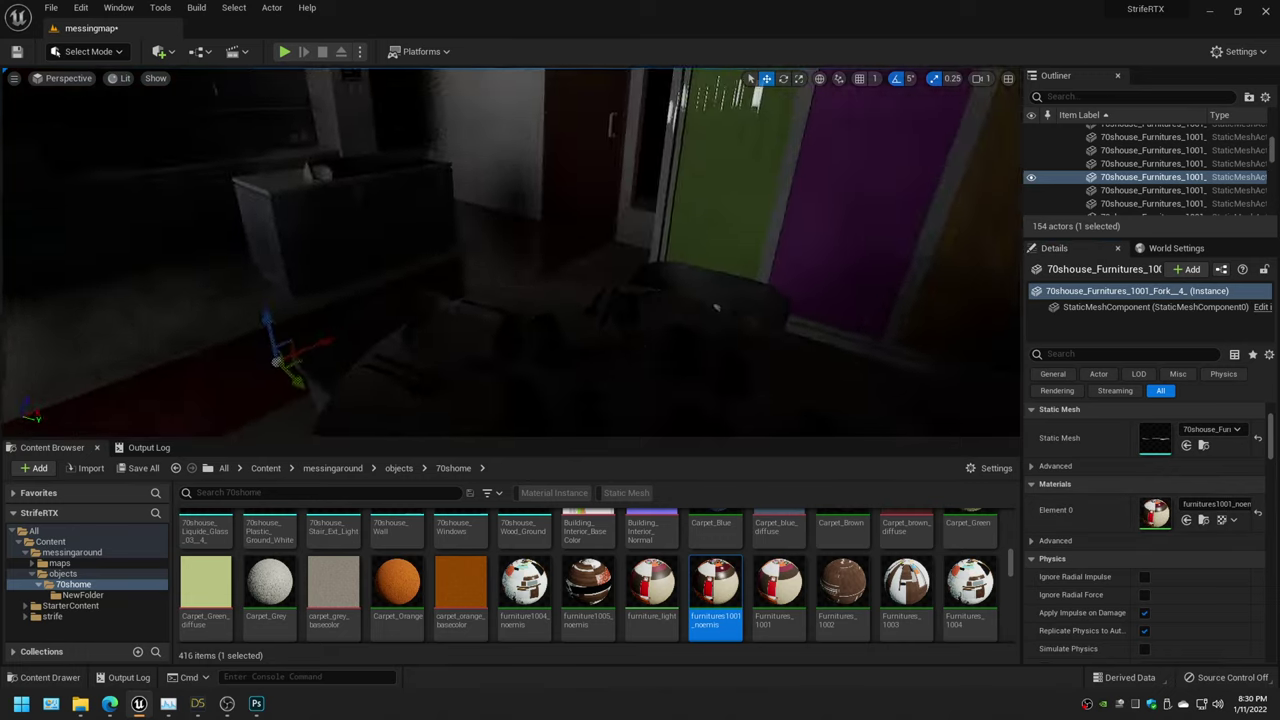
pyautogui.moveTo(814, 209); pyautogui.dragTo(814, 209, button='right')
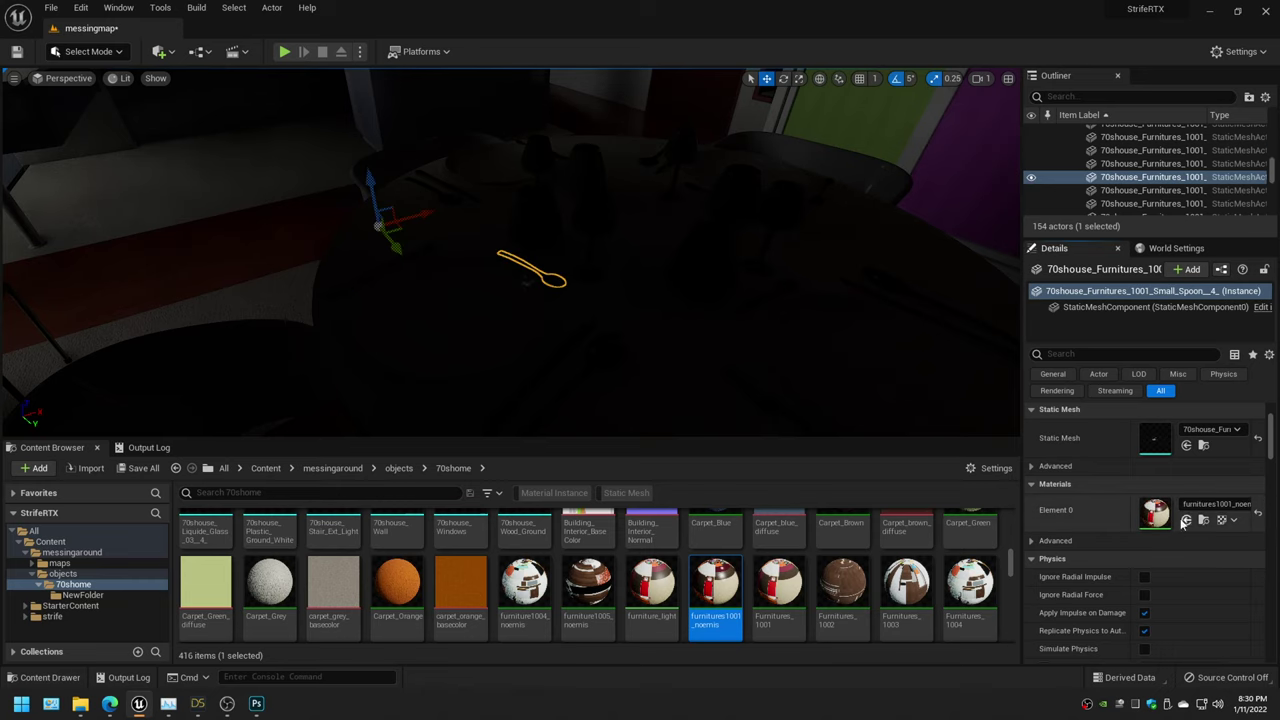
pyautogui.moveTo(814, 209); pyautogui.dragTo(814, 209, button='right')
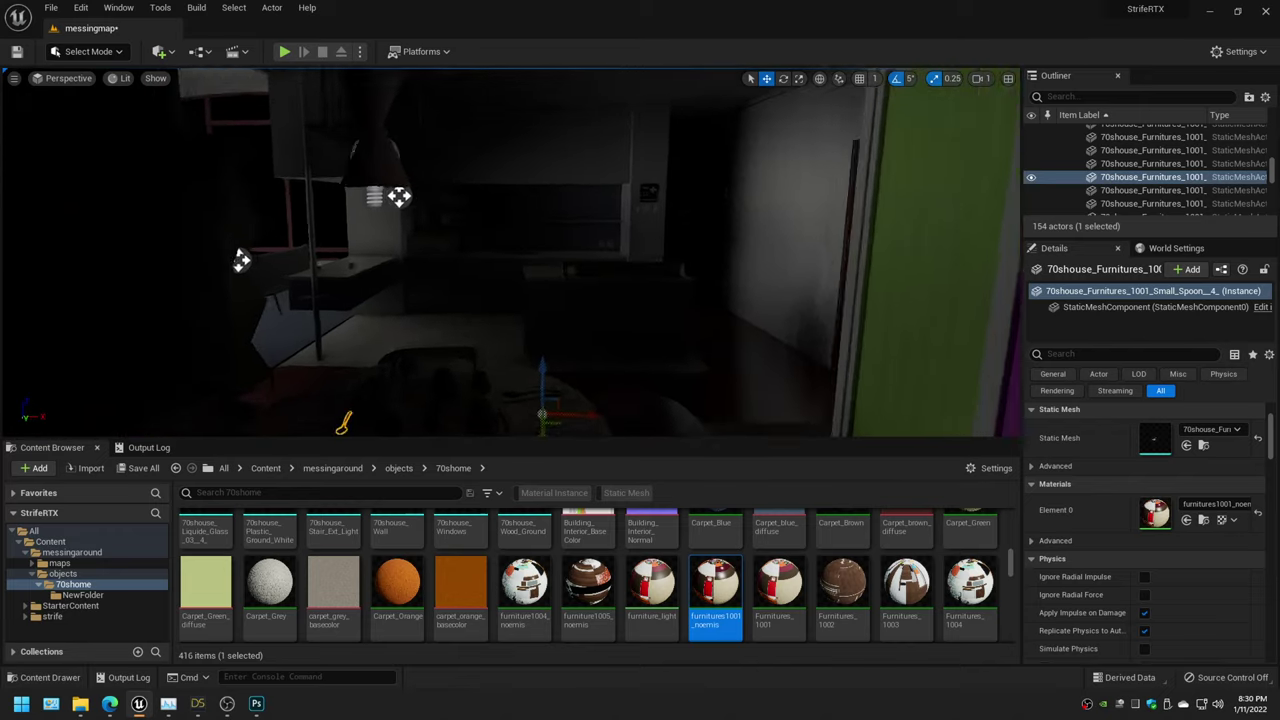
pyautogui.moveTo(143, 281)
pyautogui.mouseDown(button='right')
pyautogui.moveTo(577, 228)
pyautogui.moveTo(703, 251)
pyautogui.mouseUp(button='right')
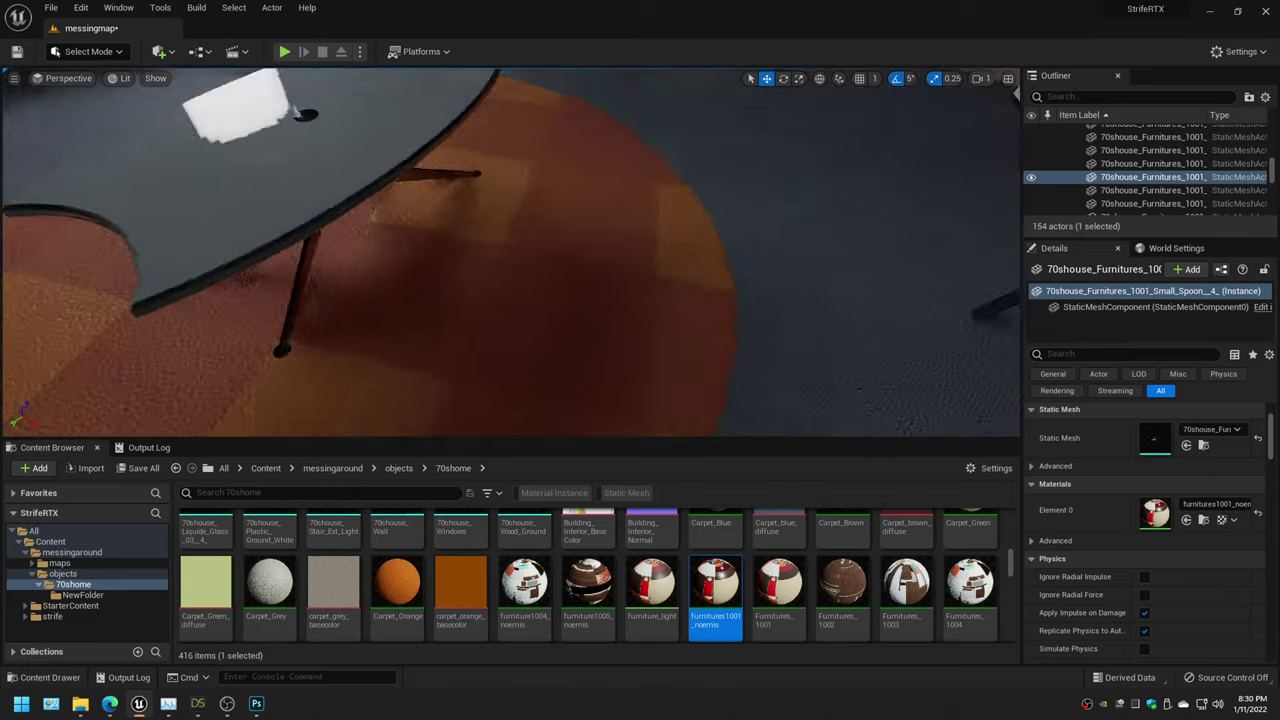
pyautogui.moveTo(703, 251)
pyautogui.mouseDown(button='right')
pyautogui.moveTo(776, 90)
pyautogui.moveTo(790, 120)
pyautogui.moveTo(560, 271)
pyautogui.mouseUp(button='right')
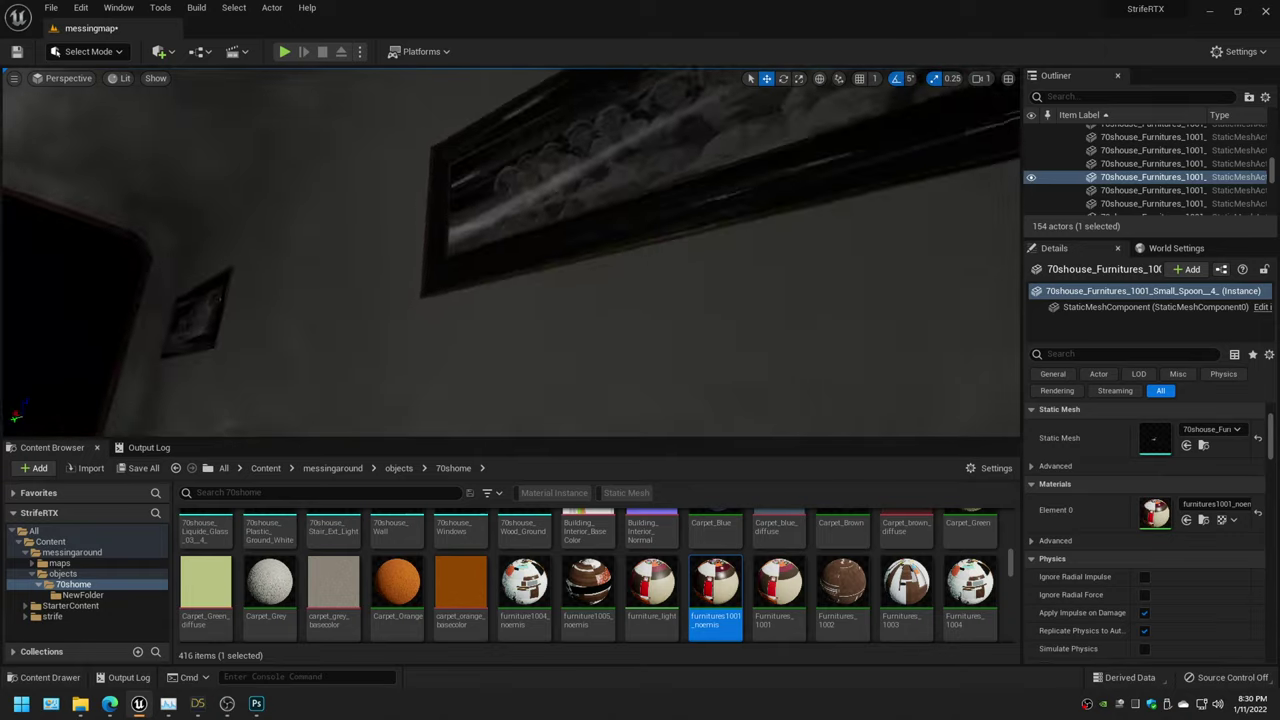
pyautogui.moveTo(560, 271); pyautogui.dragTo(420, 280, button='right')
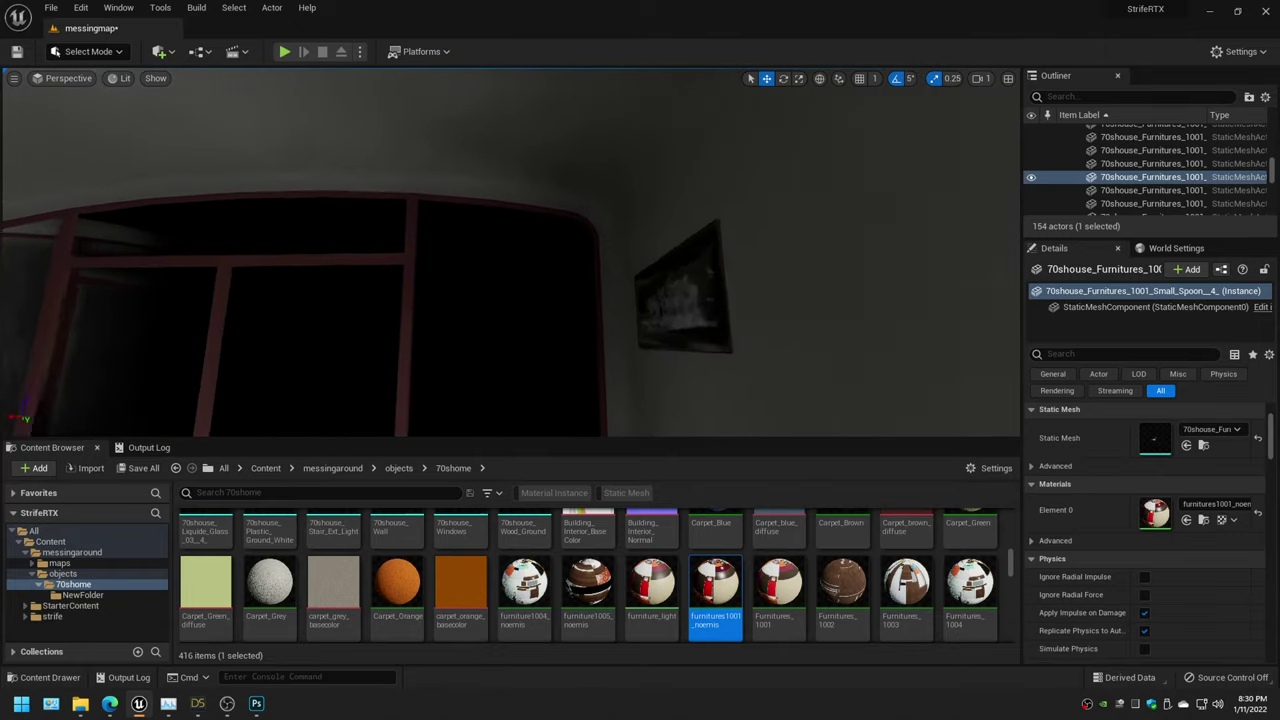
pyautogui.press('f')
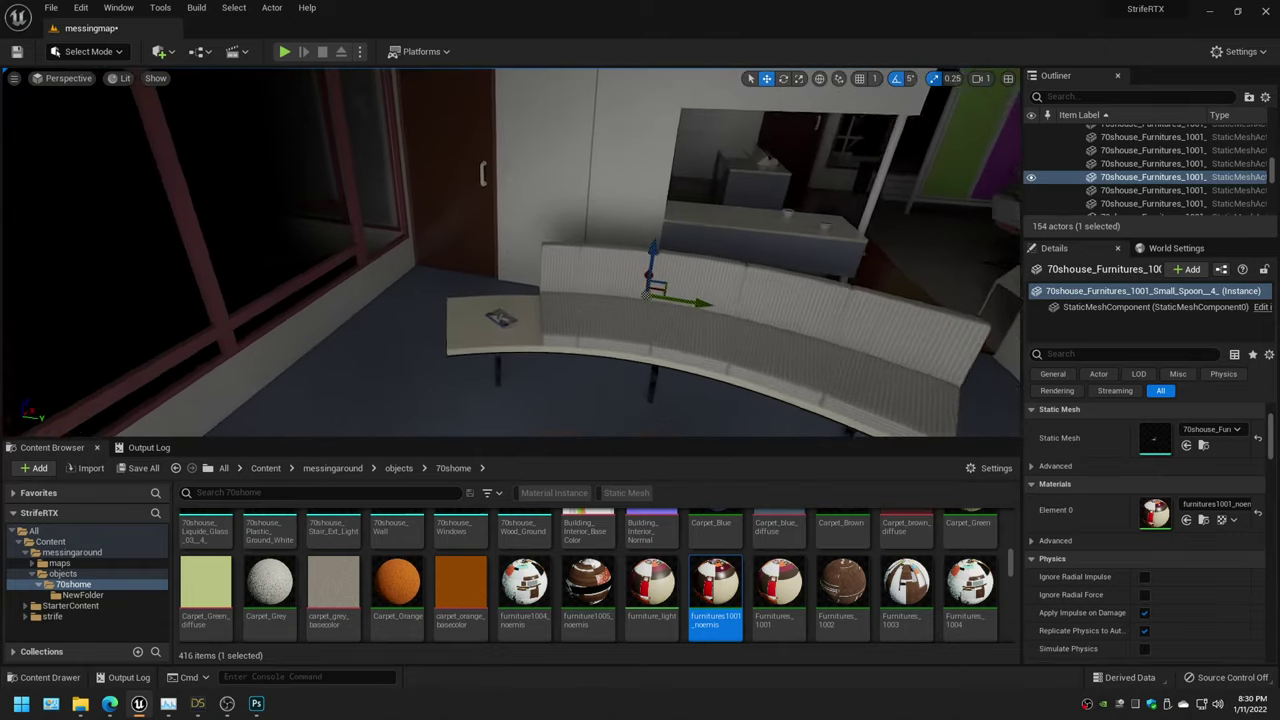
pyautogui.moveTo(541, 75); pyautogui.dragTo(541, 75, button='right')
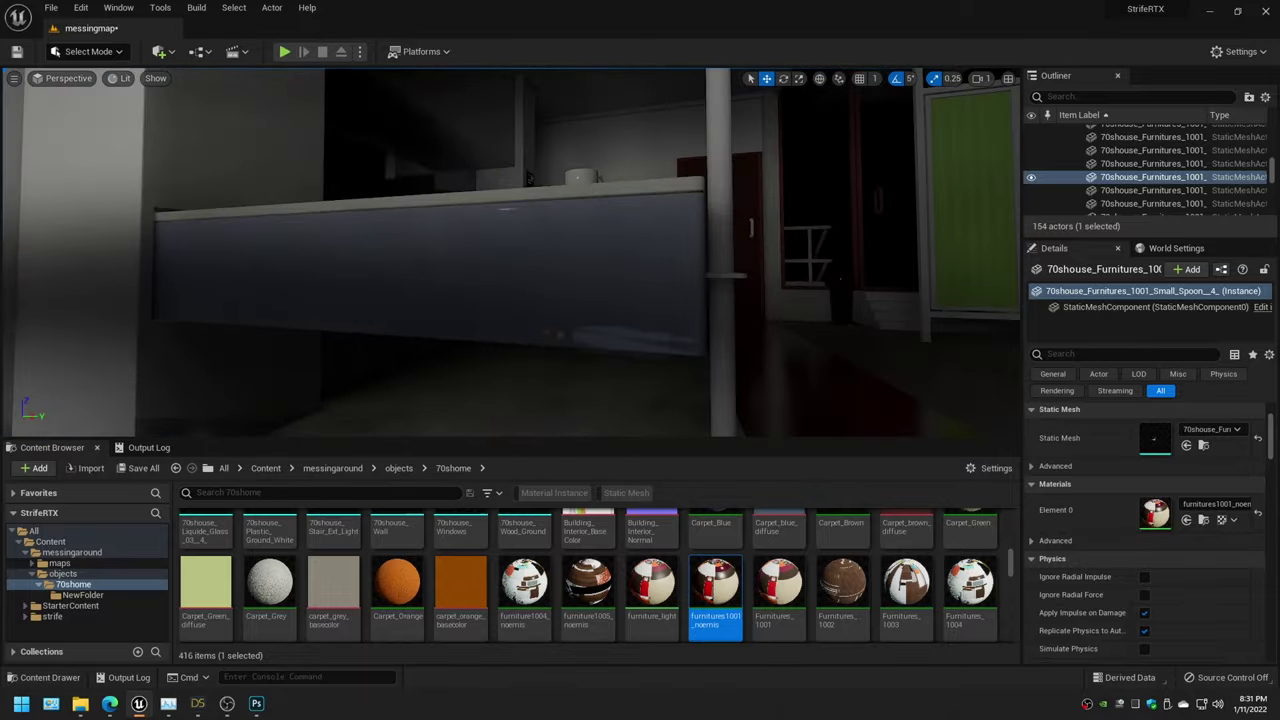
pyautogui.moveTo(337, 177)
pyautogui.mouseDown(button='right')
pyautogui.moveTo(650, 162)
pyautogui.moveTo(68, 155)
pyautogui.moveTo(100, 150)
pyautogui.moveTo(643, 266)
pyautogui.moveTo(910, 240)
pyautogui.mouseUp(button='right')
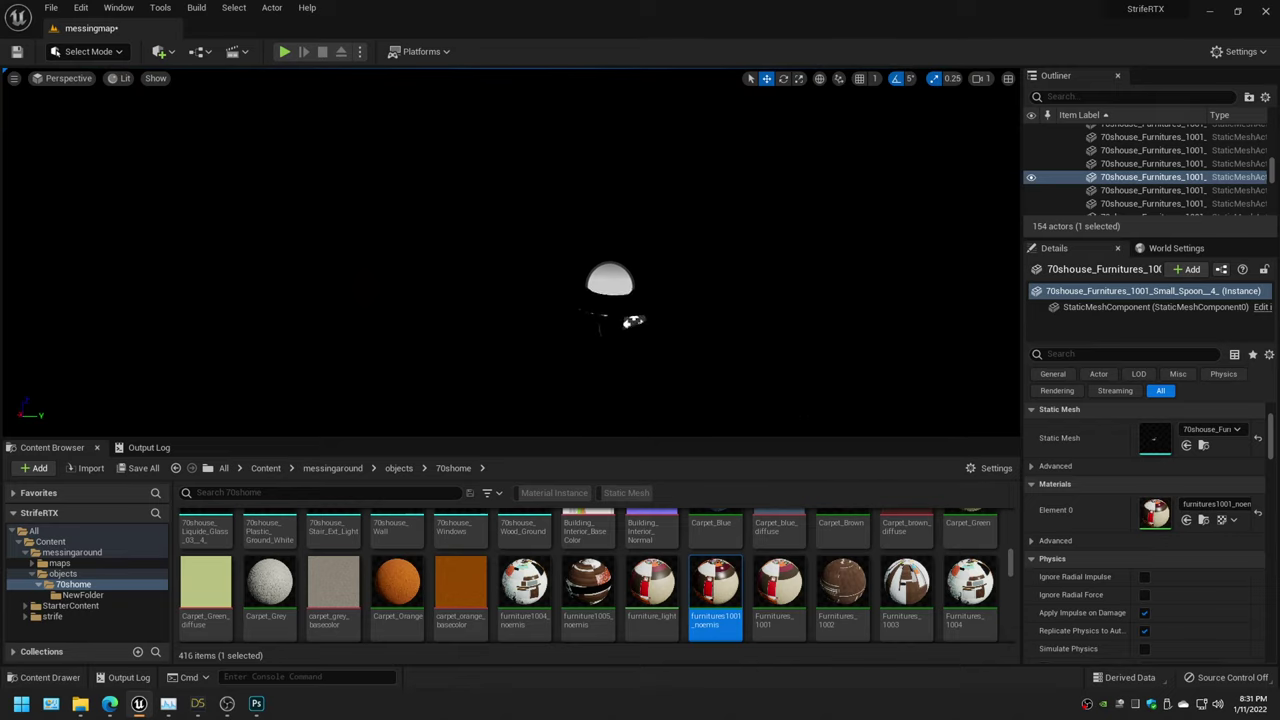
# Fly the camera through the dark room up onto the glowing ceiling lamp
pyautogui.moveTo(910, 240); pyautogui.dragTo(960, 270, button='right')
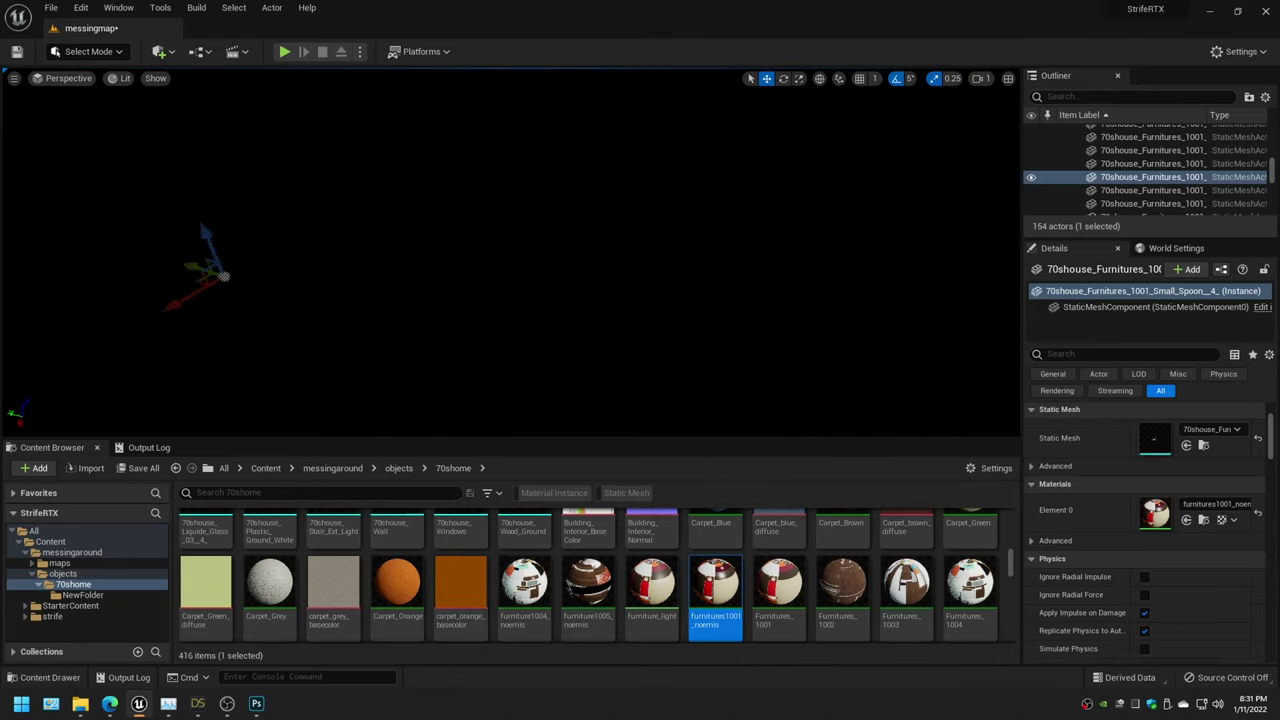
pyautogui.moveTo(960, 270); pyautogui.dragTo(975, 280, button='right')
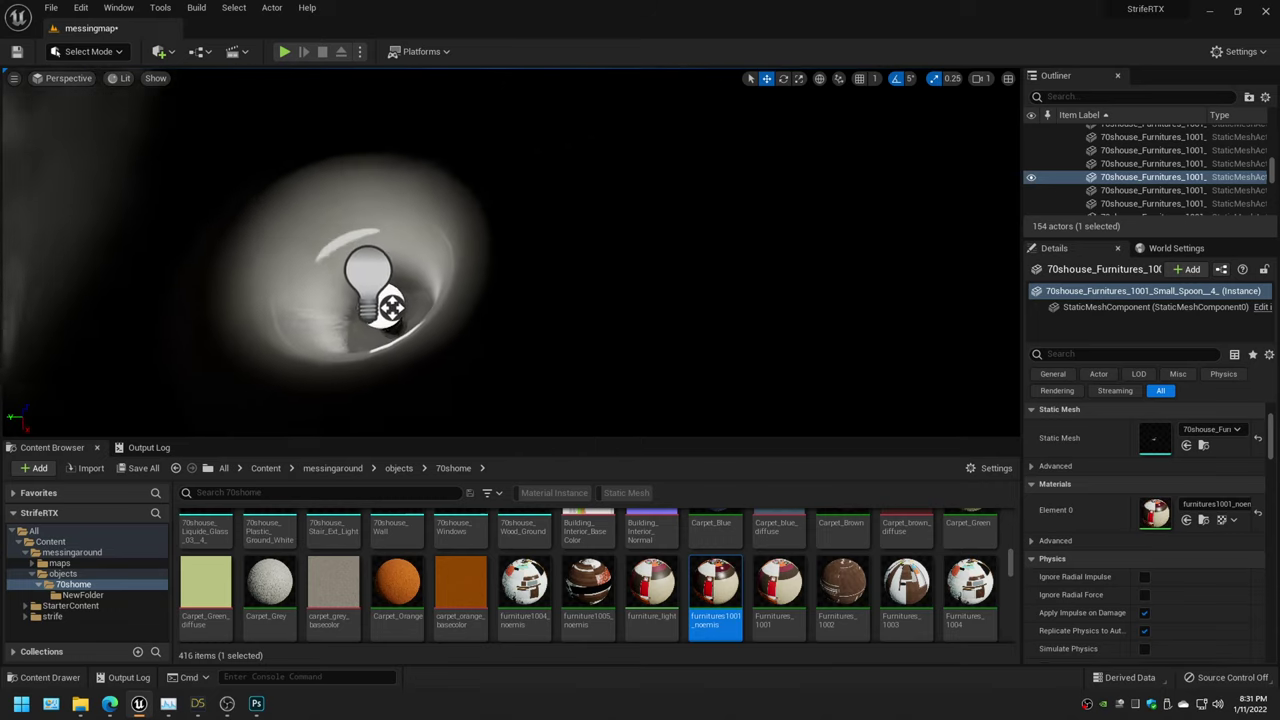
pyautogui.moveTo(697, 262); pyautogui.dragTo(697, 262, button='right')
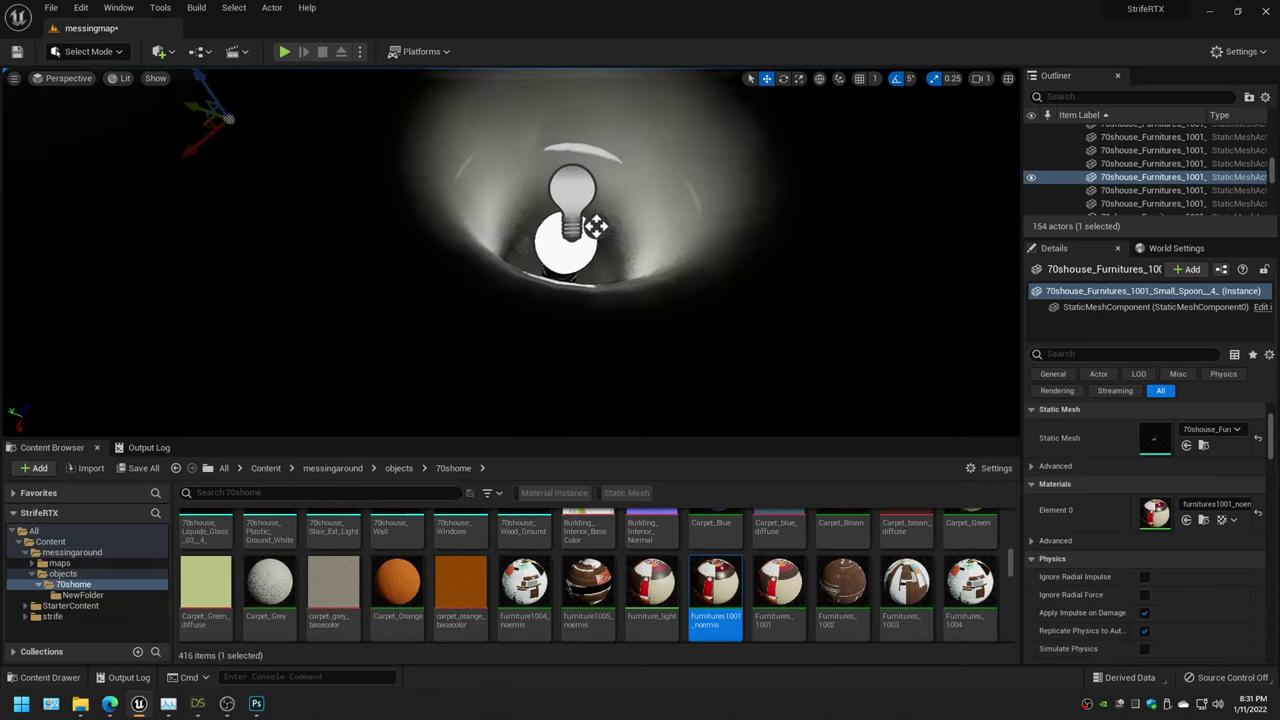
pyautogui.moveTo(536, 201); pyautogui.dragTo(536, 201, button='right')
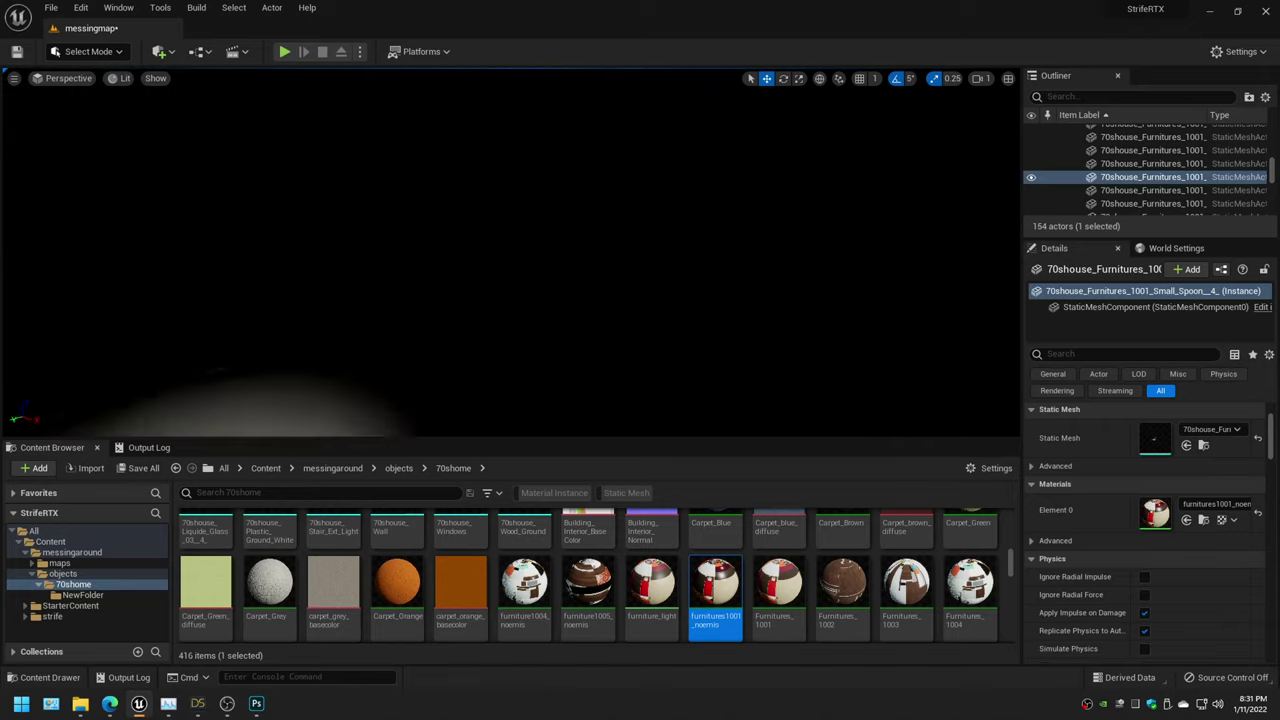
pyautogui.moveTo(714, 291); pyautogui.dragTo(714, 291, button='right')
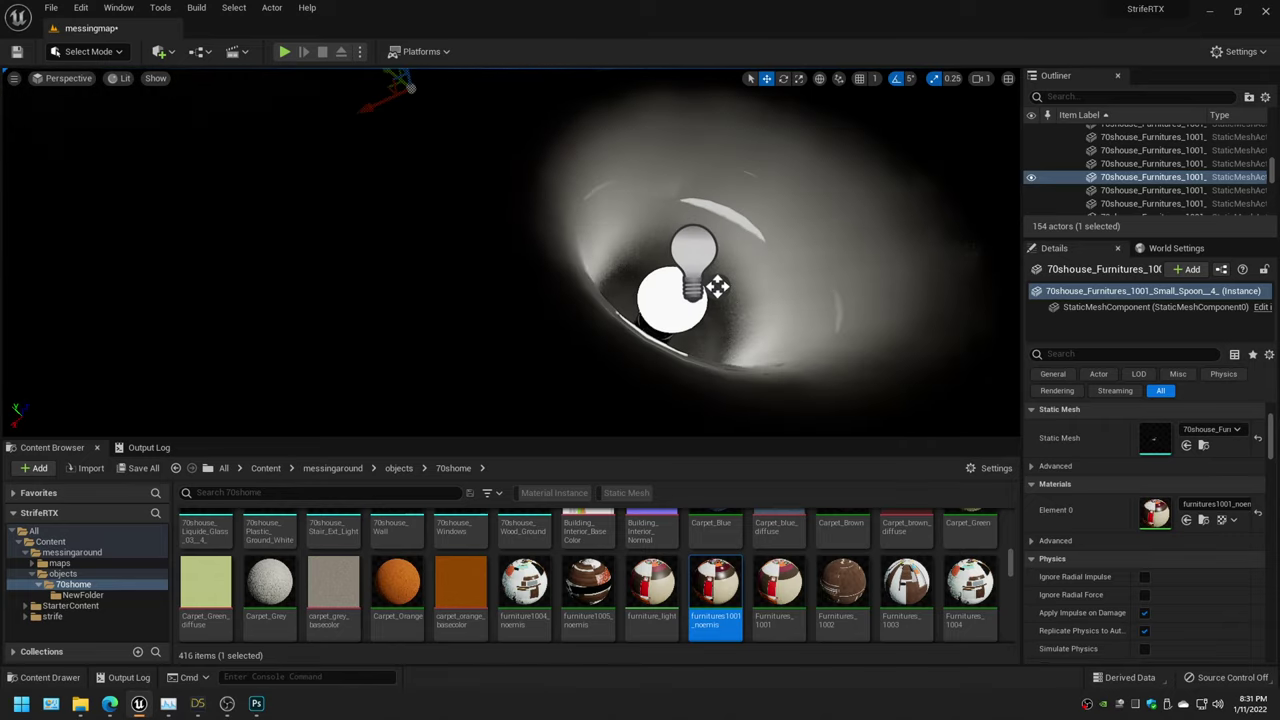
# Select the ceiling lamp shade and visualize the scene as Mesh DistanceFields
pyautogui.click(631, 270)
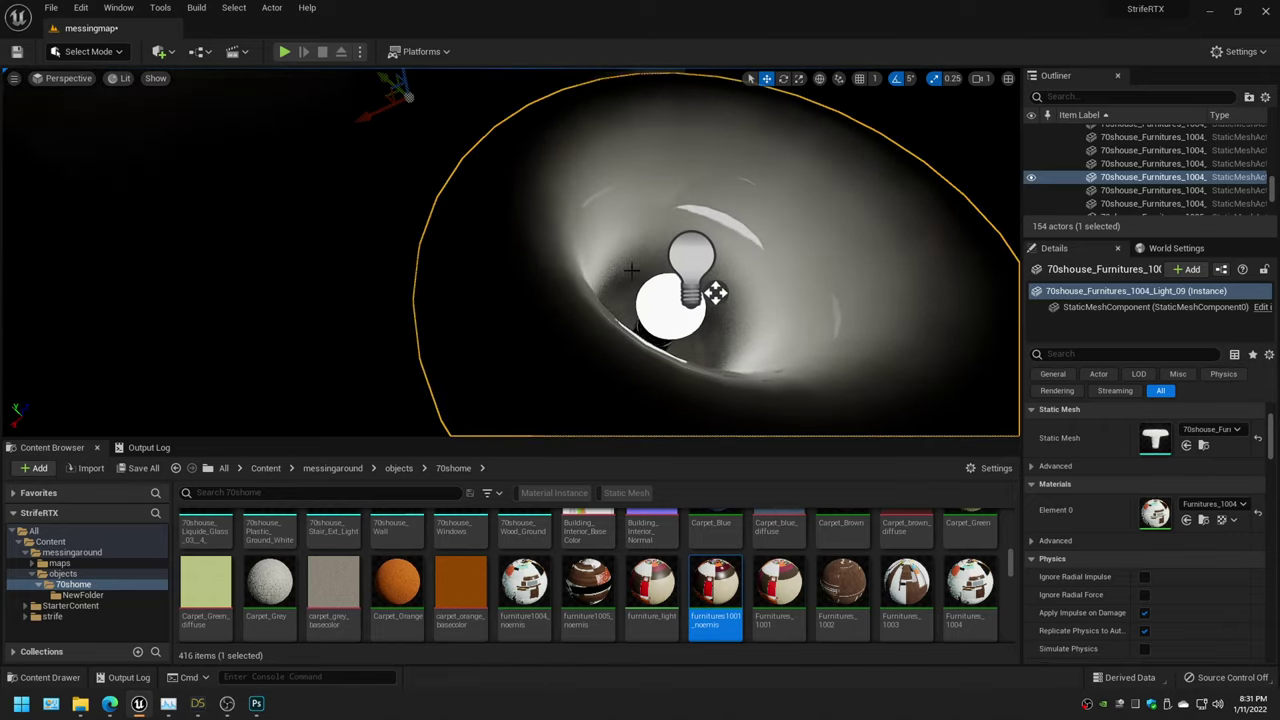
pyautogui.click(155, 79)
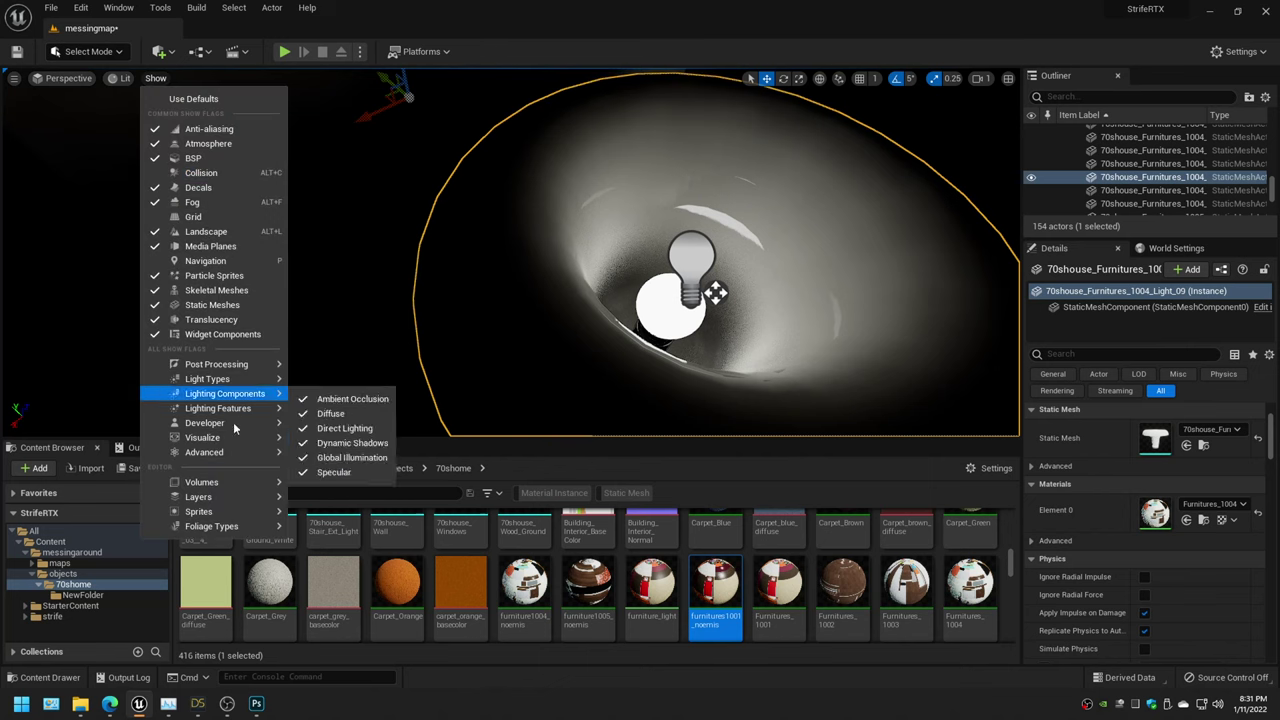
pyautogui.moveTo(244, 438)
pyautogui.click(396, 426)
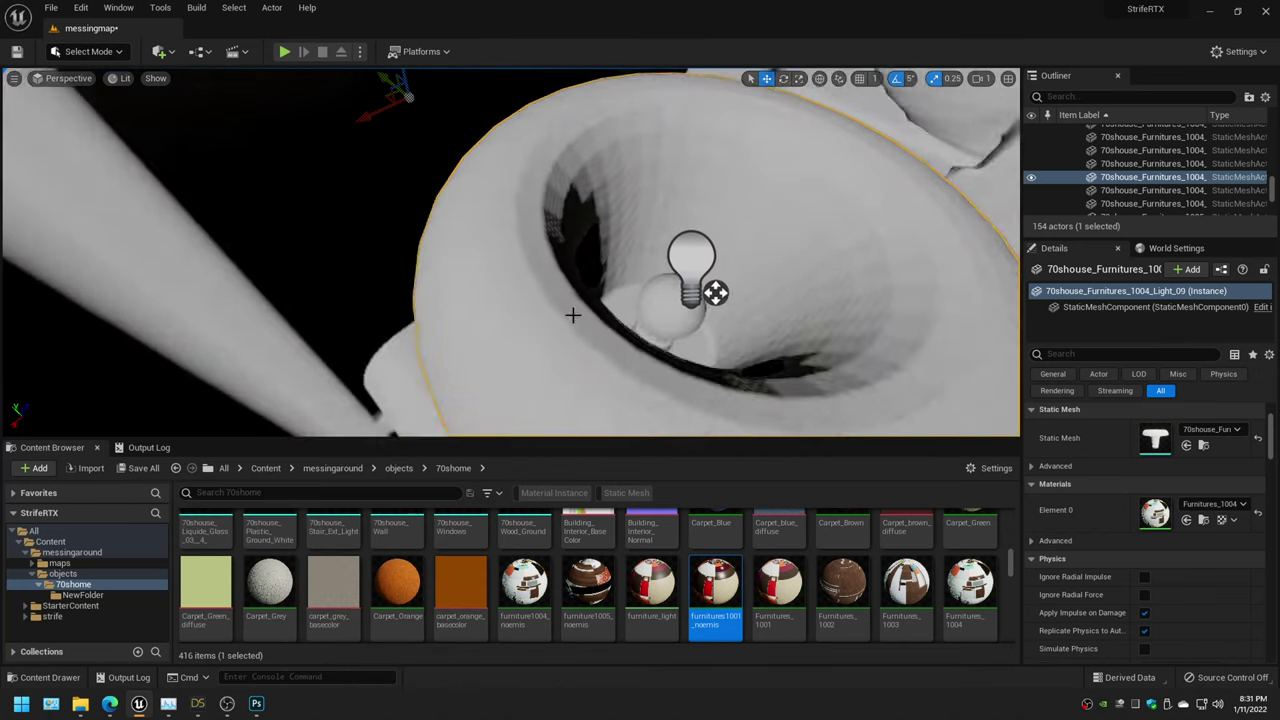
pyautogui.scroll(-5, 571, 314)
# Turn off Mesh DistanceFields, choose another visualization mode, and focus on the lamp
pyautogui.click(155, 78)
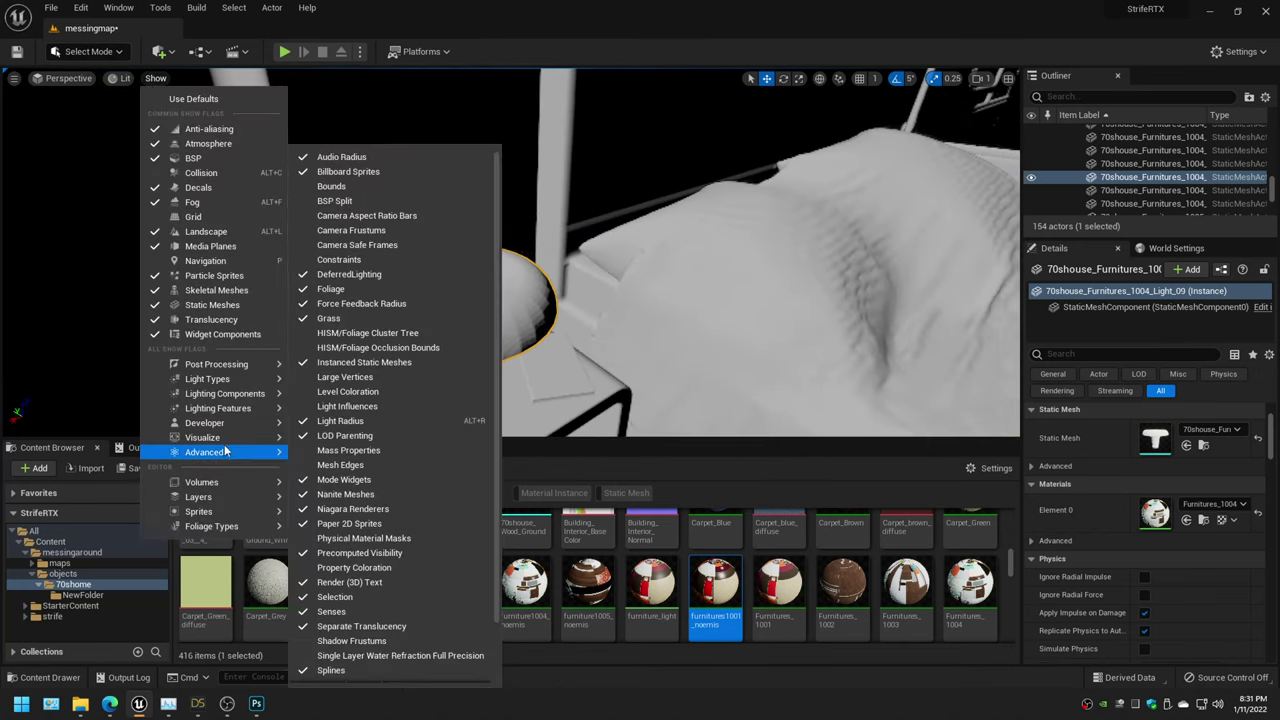
pyautogui.click(396, 424)
pyautogui.click(155, 78)
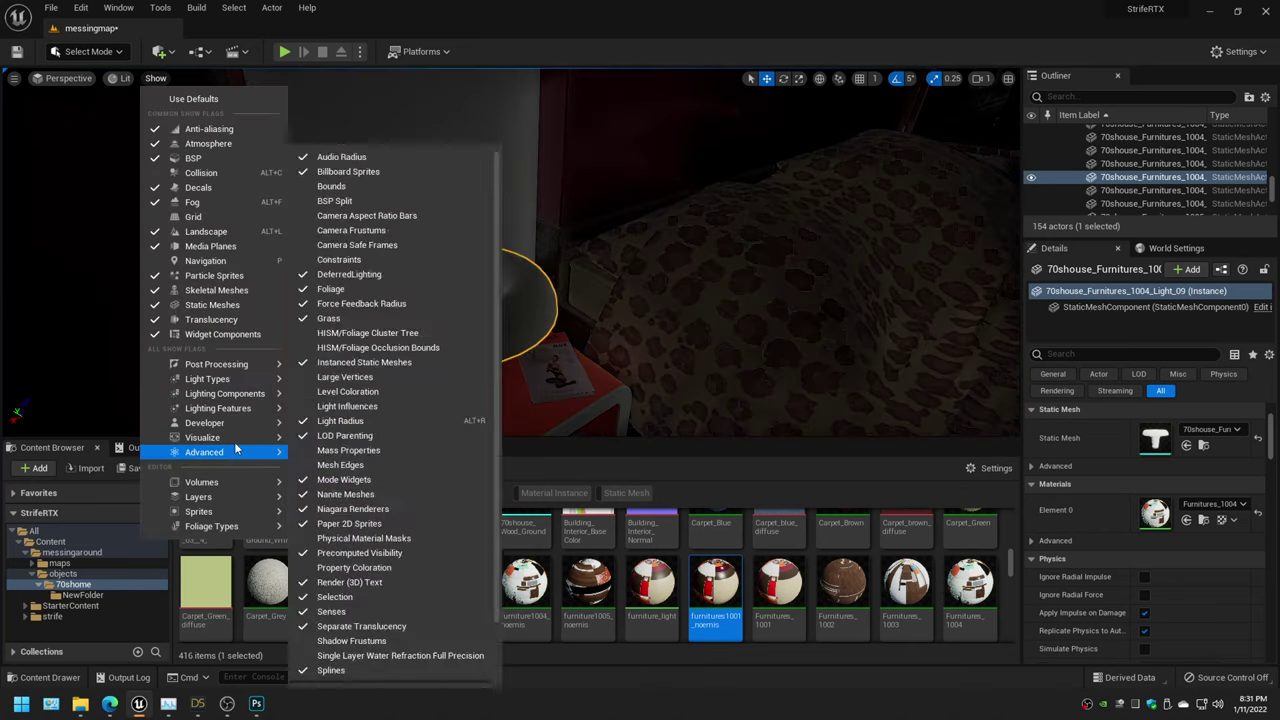
pyautogui.click(408, 412)
pyautogui.press('f')
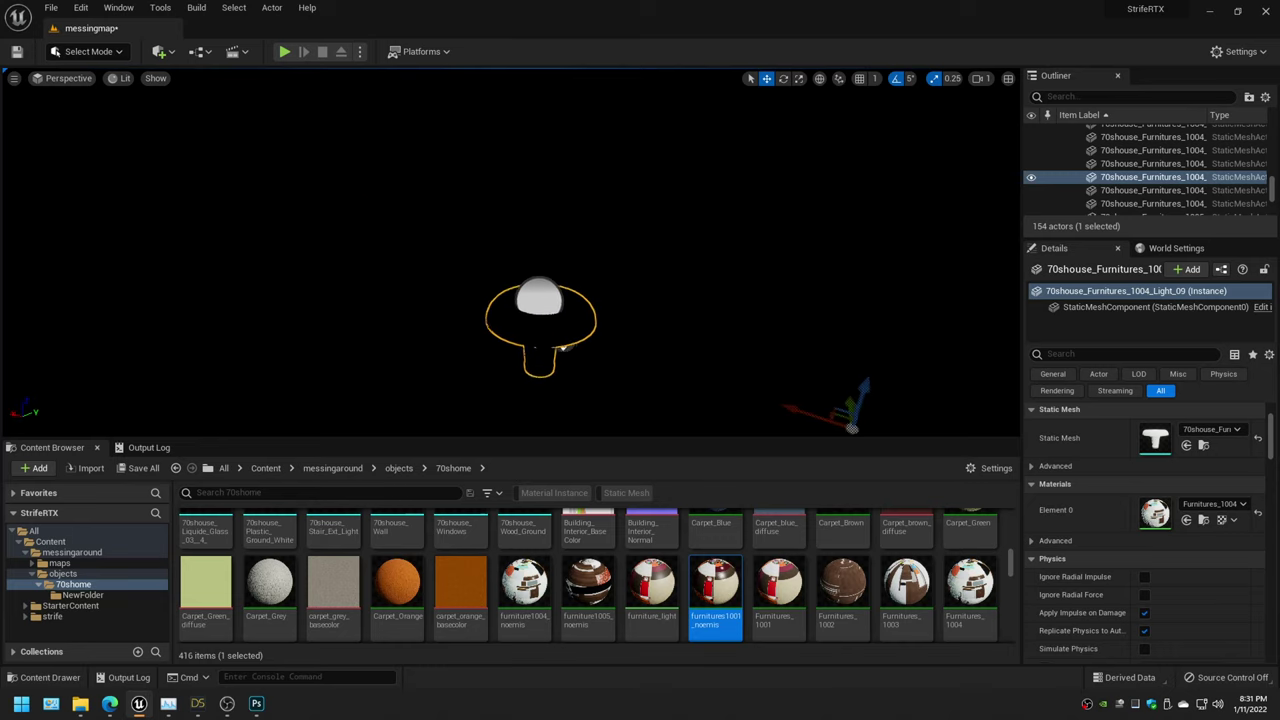
# Switch off the visualization mode and fly around the lamp back into the bedroom
pyautogui.moveTo(636, 380)
pyautogui.mouseDown(button='right')
pyautogui.moveTo(636, 293)
pyautogui.moveTo(633, 330)
pyautogui.mouseUp(button='right')
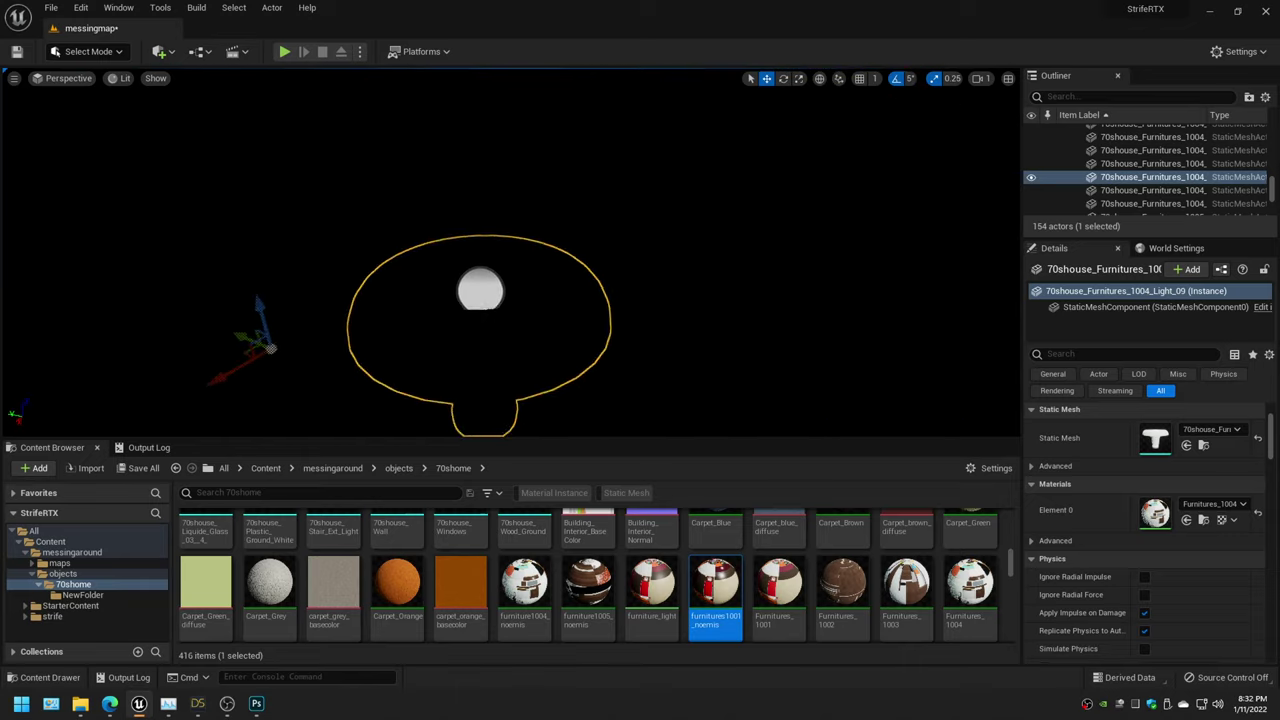
pyautogui.click(155, 77)
pyautogui.click(390, 410)
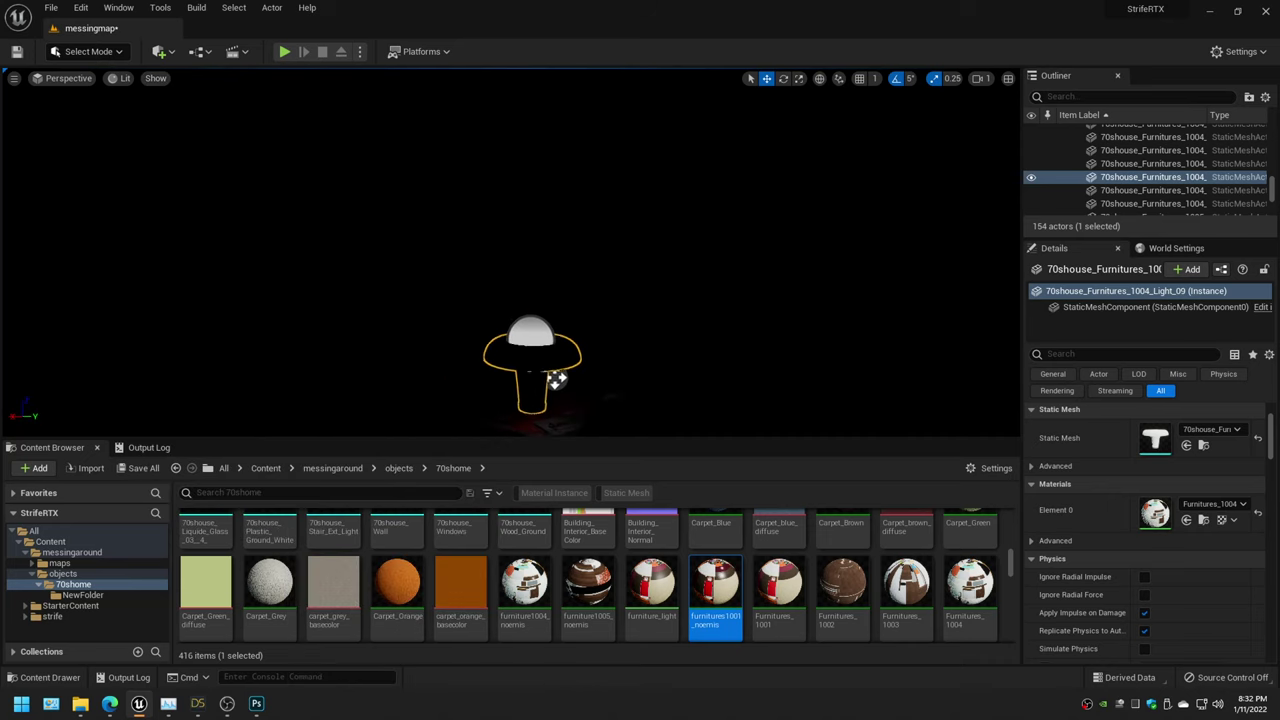
pyautogui.moveTo(633, 330); pyautogui.dragTo(640, 300, button='right')
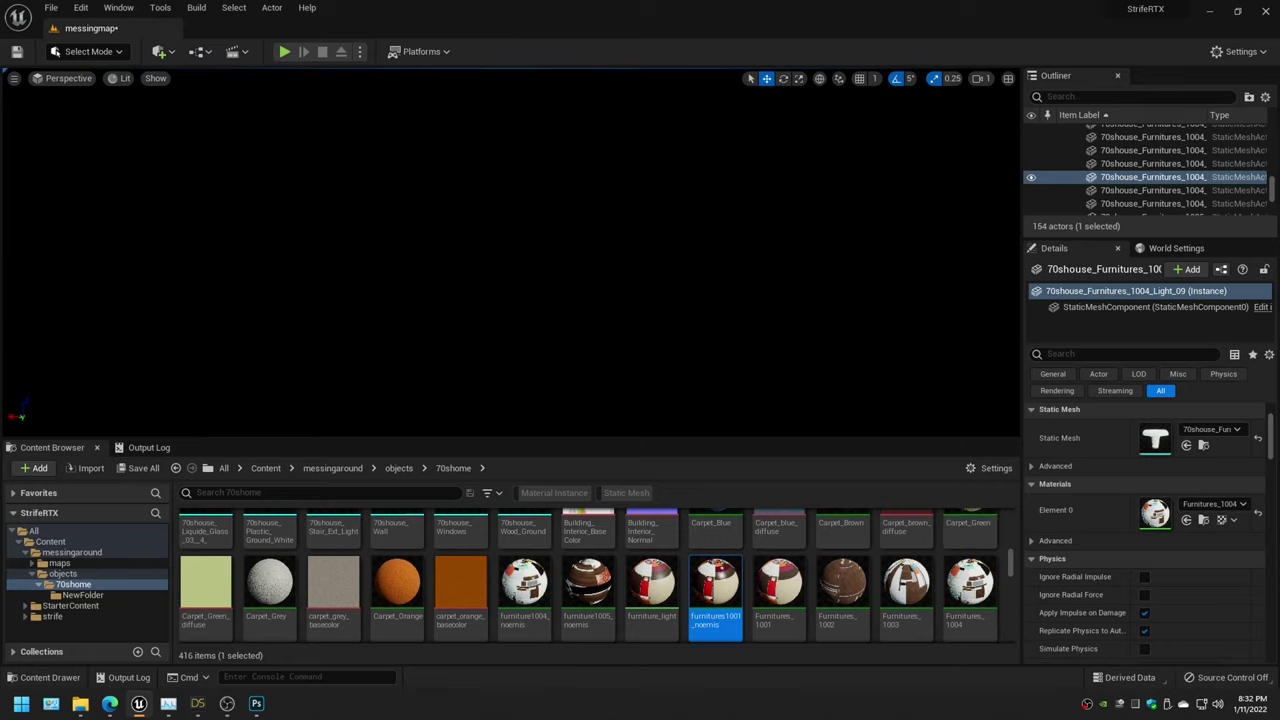
pyautogui.moveTo(640, 300); pyautogui.dragTo(640, 300, button='right')
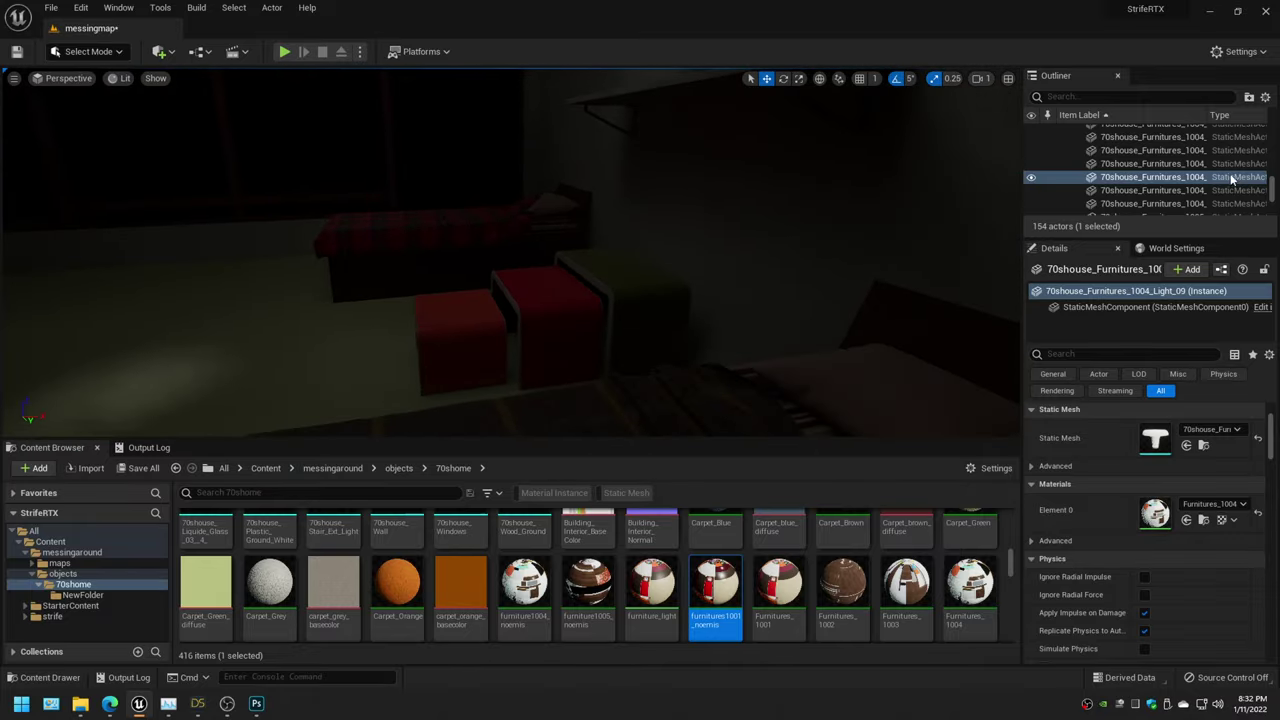
# Re-enable Affects World on the DirectionalLight so daylight streams through the bedroom windows
pyautogui.moveTo(1274, 190); pyautogui.dragTo(1270, 128)
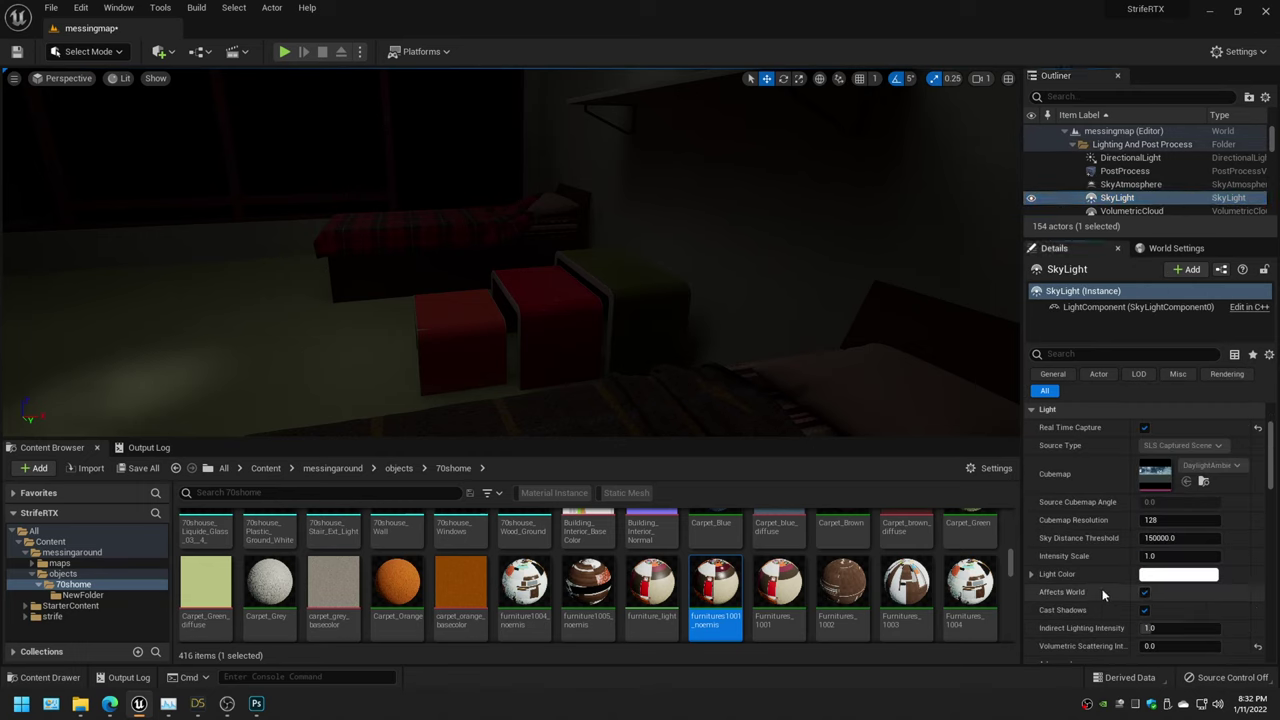
pyautogui.click(1124, 159)
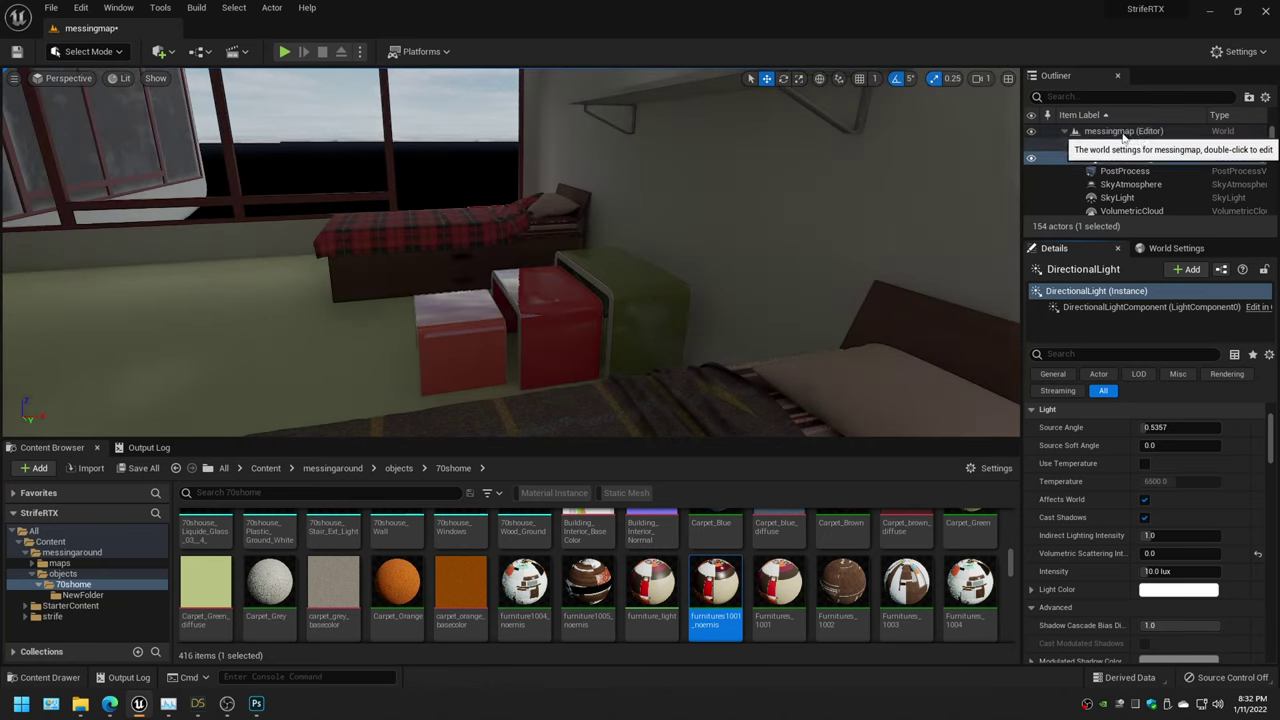
pyautogui.click(1120, 131)
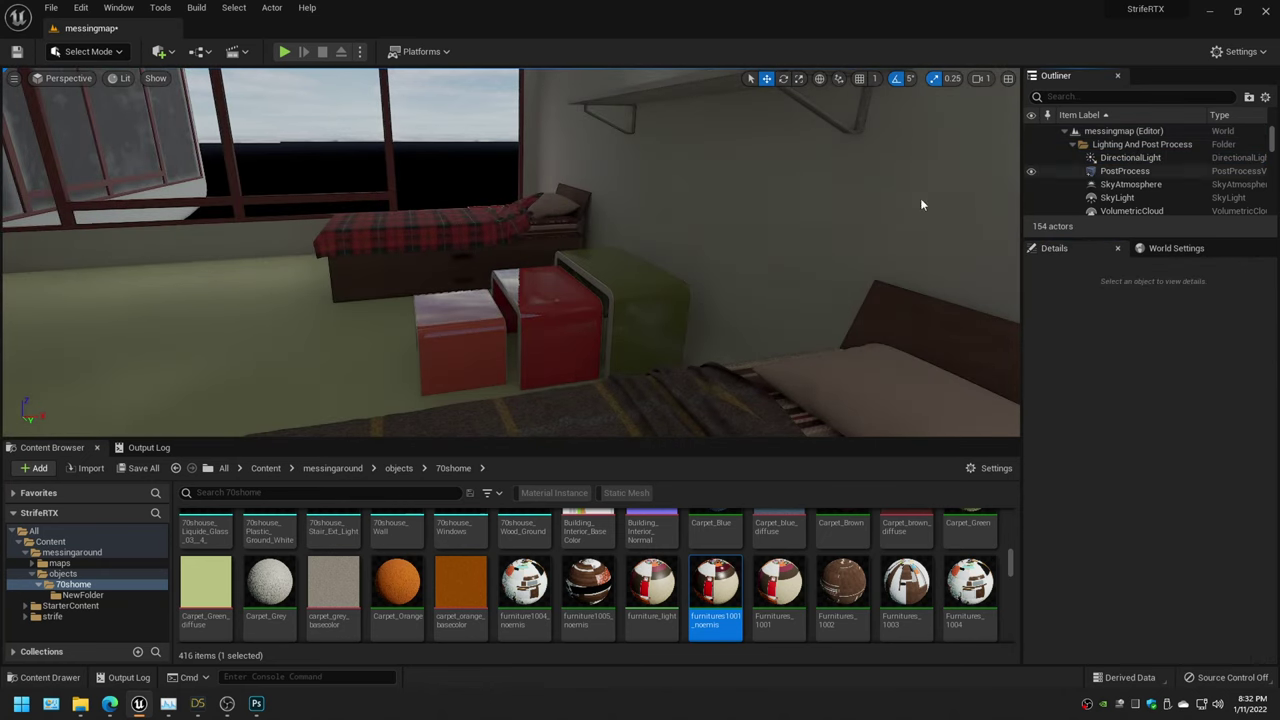
pyautogui.moveTo(740, 314); pyautogui.dragTo(560, 318, button='right')
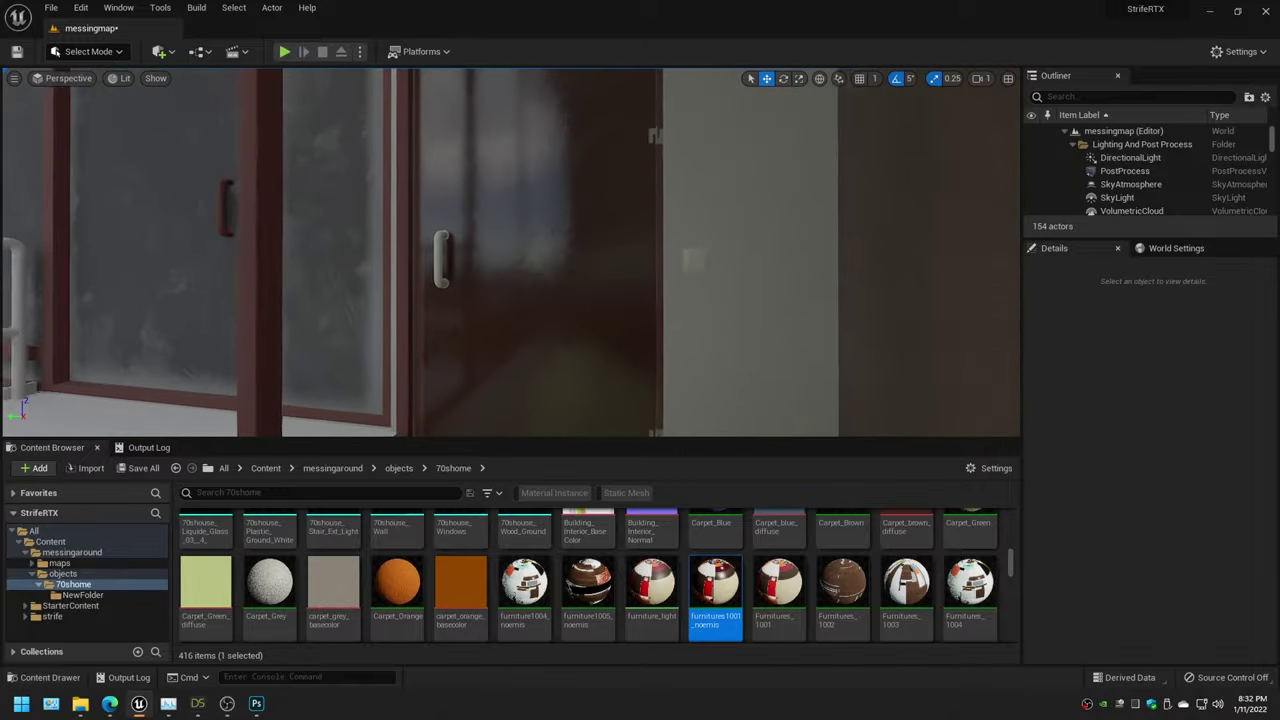
# Switch the viewport to Immersive Mode so it fills the whole editor
pyautogui.moveTo(560, 318); pyautogui.dragTo(2, 62, button='right')
pyautogui.click(14, 78)
pyautogui.click(77, 283)
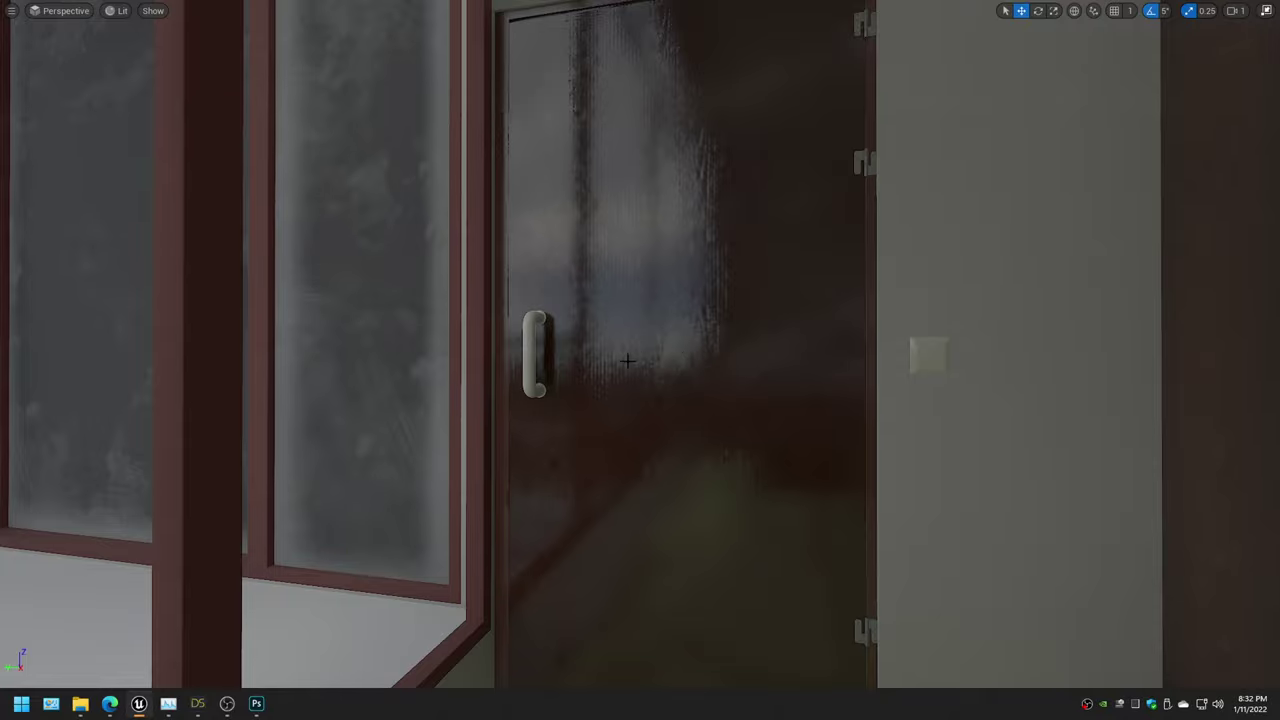
# Fly from the balcony door through the bedroom past the sunburst mirror, bed and wardrobe
pyautogui.moveTo(640, 360); pyautogui.dragTo(600, 360, button='right')
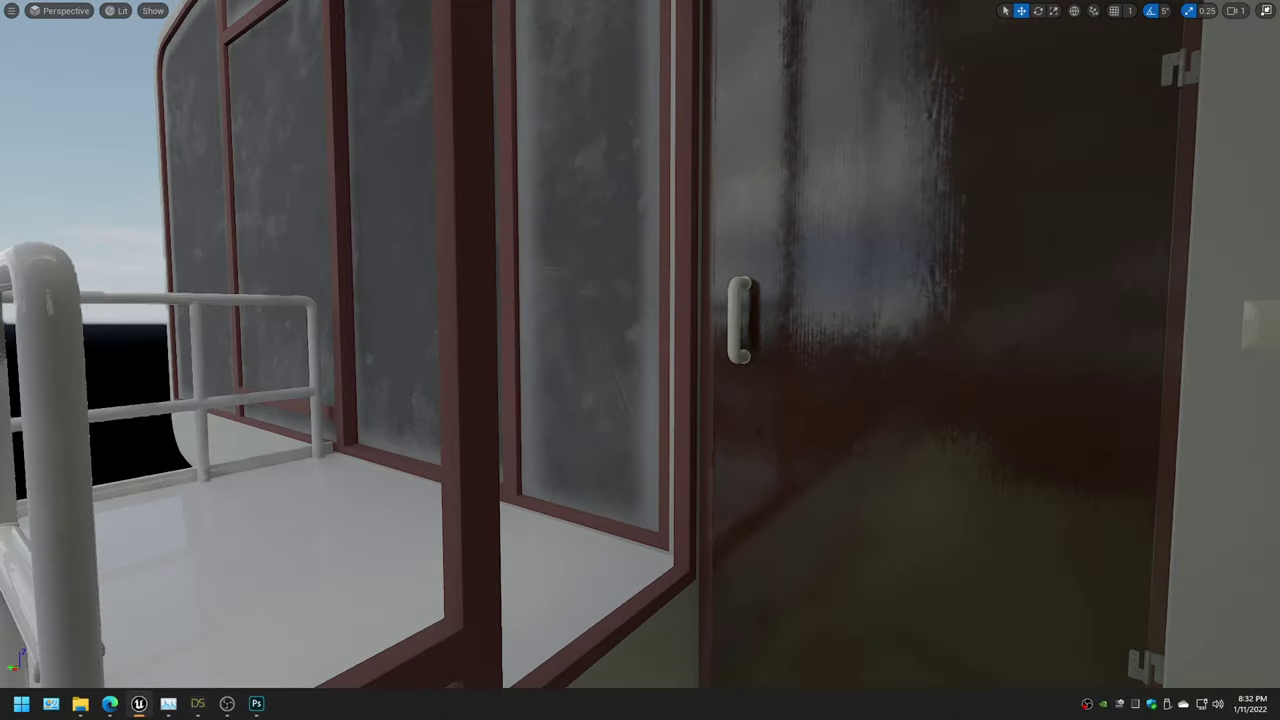
pyautogui.moveTo(488, 334); pyautogui.dragTo(440, 340, button='right')
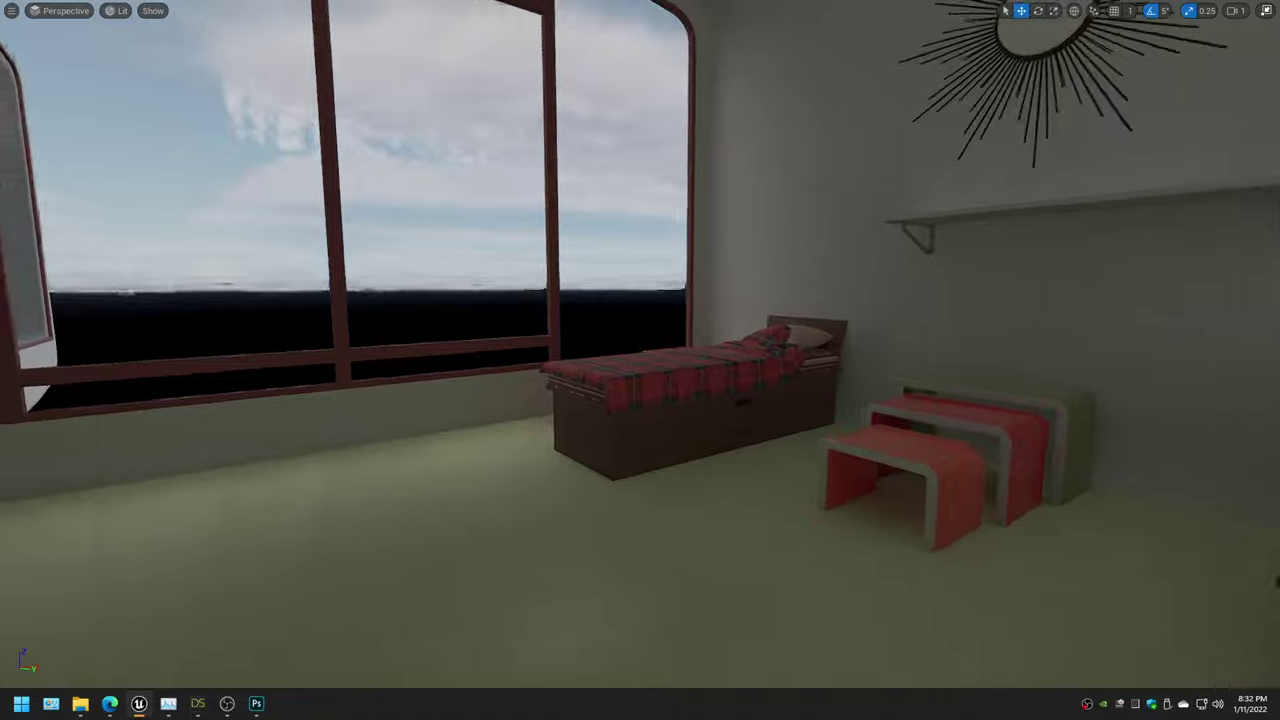
pyautogui.moveTo(640, 360); pyautogui.dragTo(780, 330, button='right')
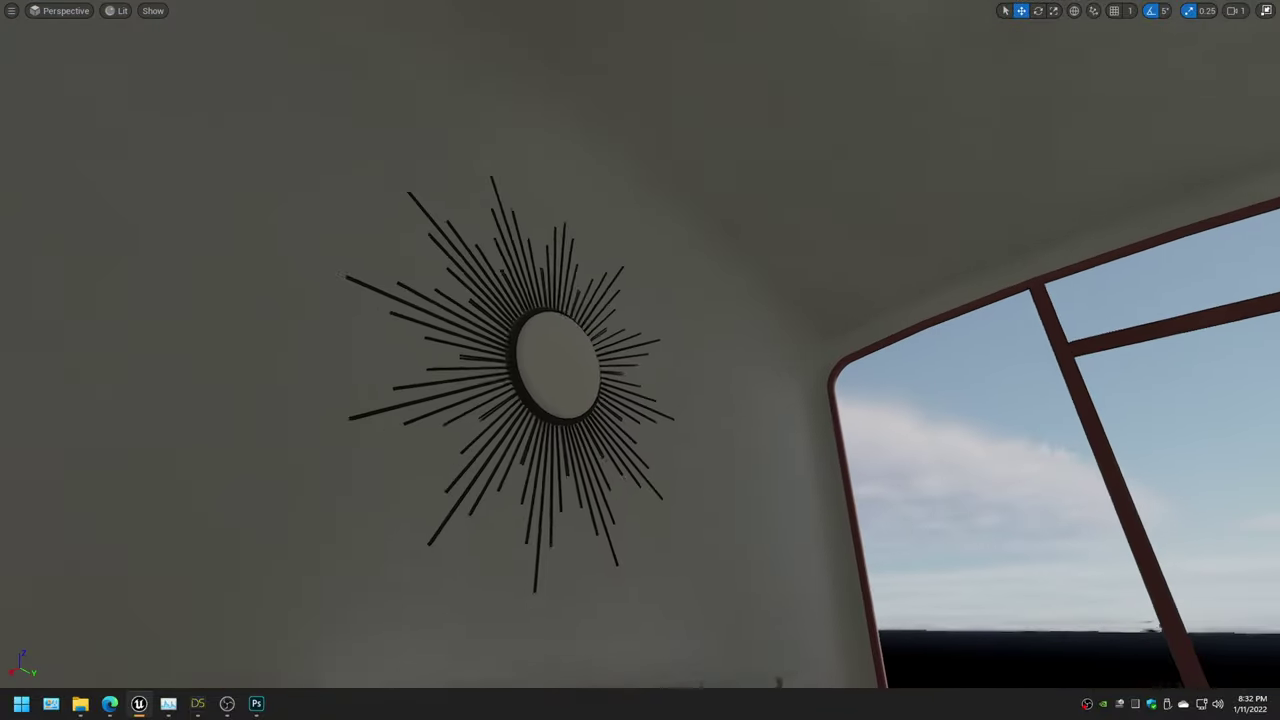
pyautogui.moveTo(640, 360); pyautogui.dragTo(760, 350, button='right')
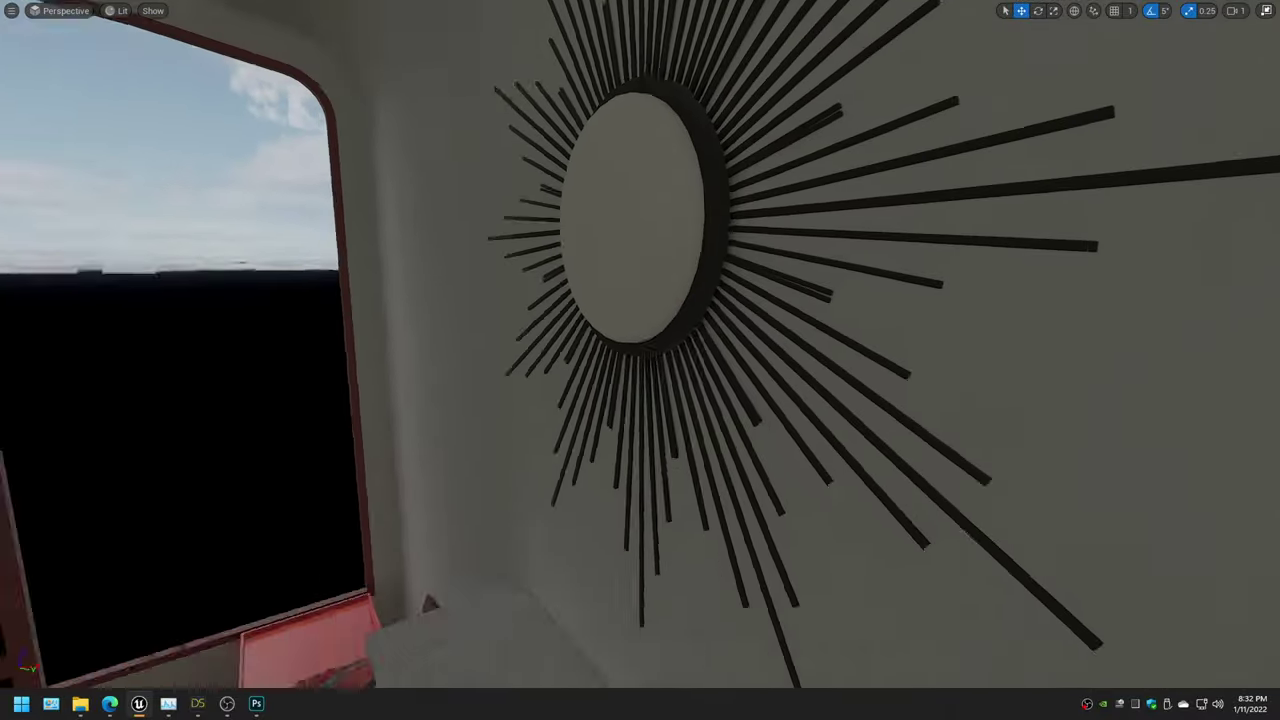
pyautogui.moveTo(640, 360); pyautogui.dragTo(600, 400, button='right')
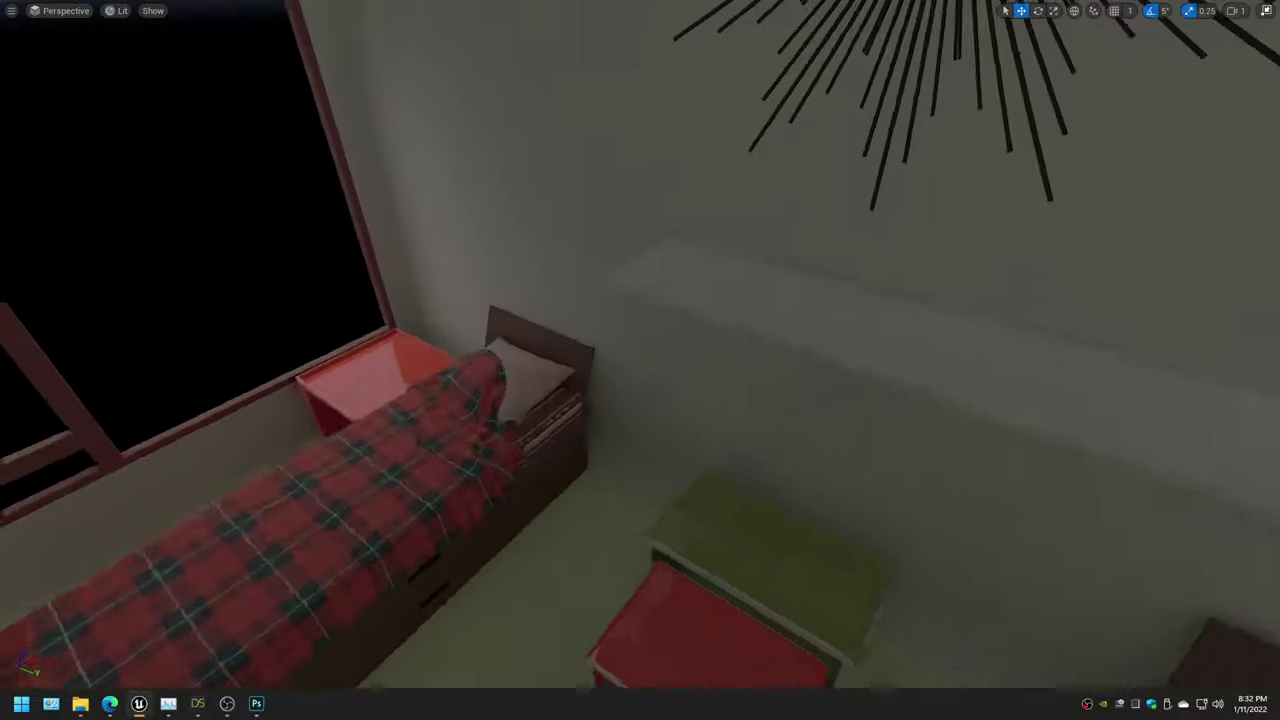
pyautogui.moveTo(640, 360); pyautogui.dragTo(660, 420, button='right')
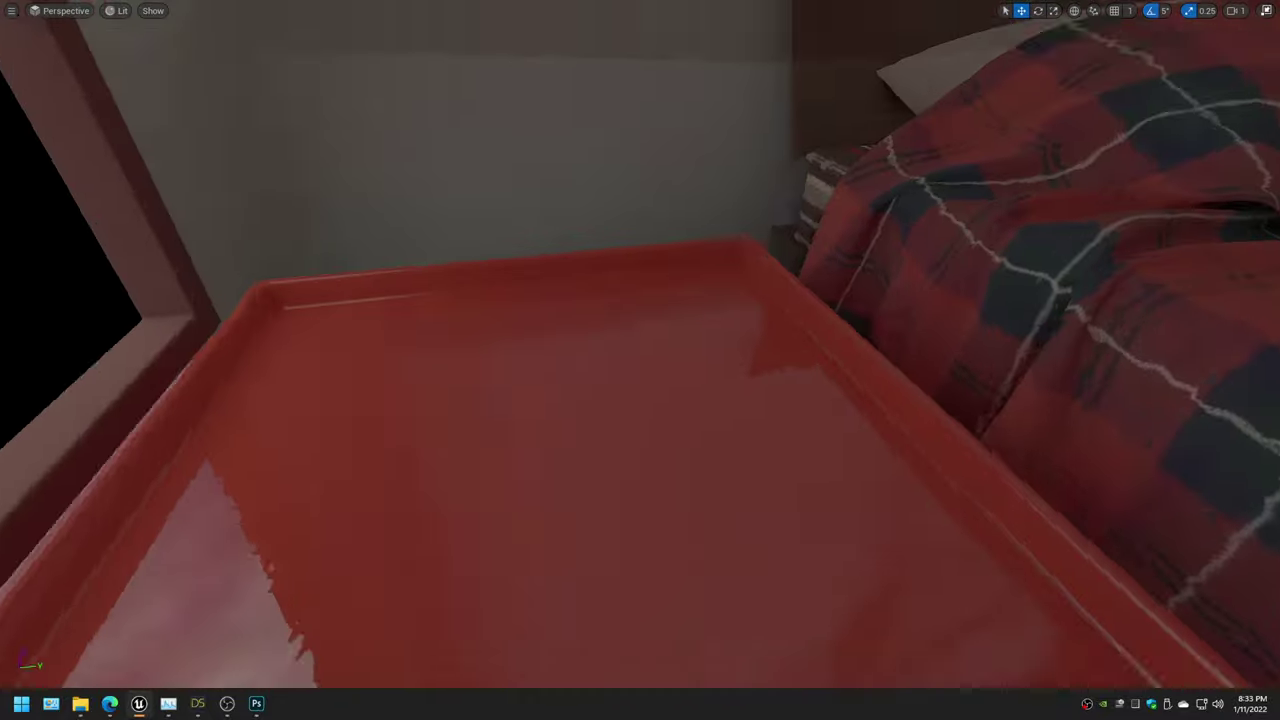
pyautogui.moveTo(640, 360); pyautogui.dragTo(520, 360, button='right')
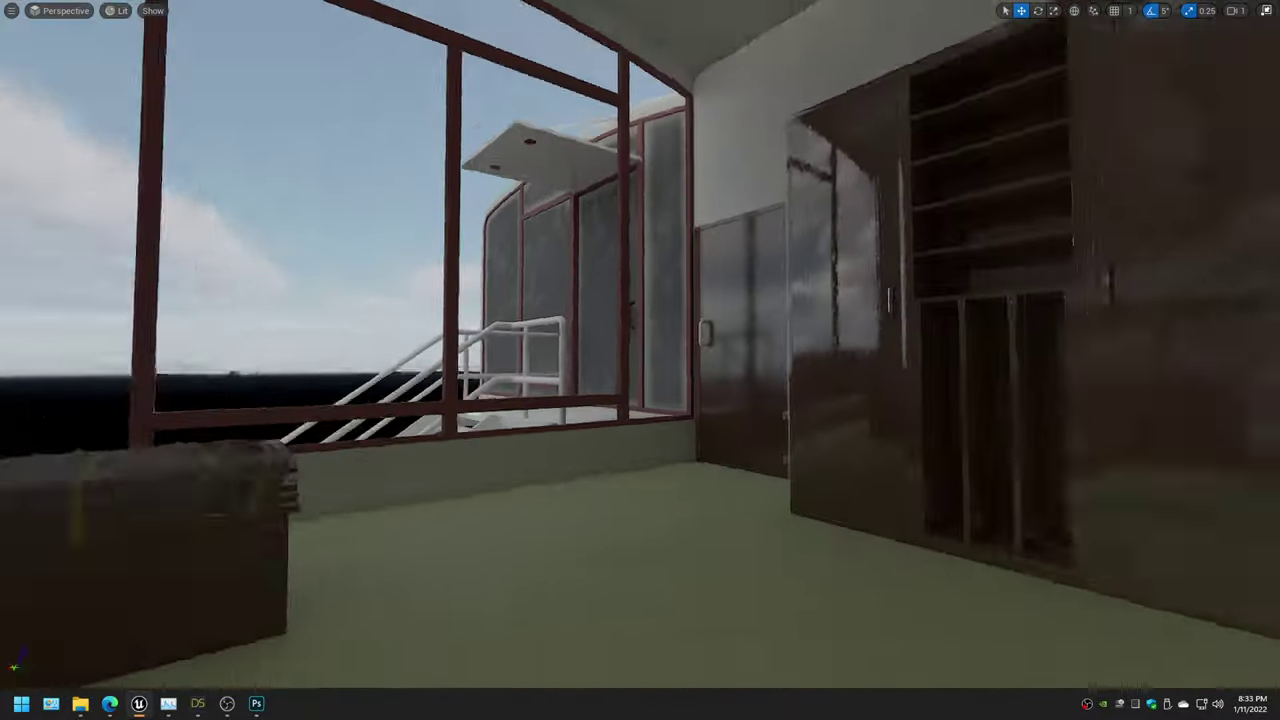
pyautogui.moveTo(640, 360); pyautogui.dragTo(690, 360, button='right')
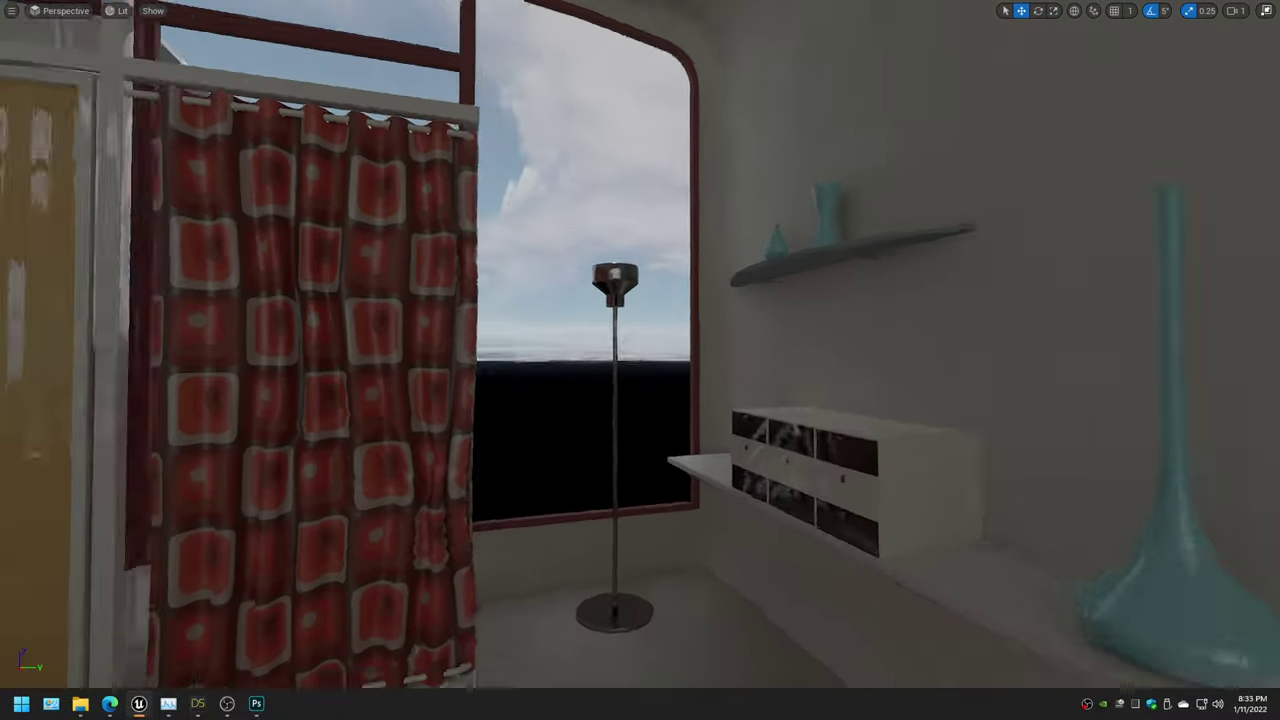
# Continue past the floor lamp and dining table into the living room's TV wall
pyautogui.moveTo(640, 360); pyautogui.dragTo(580, 320, button='right')
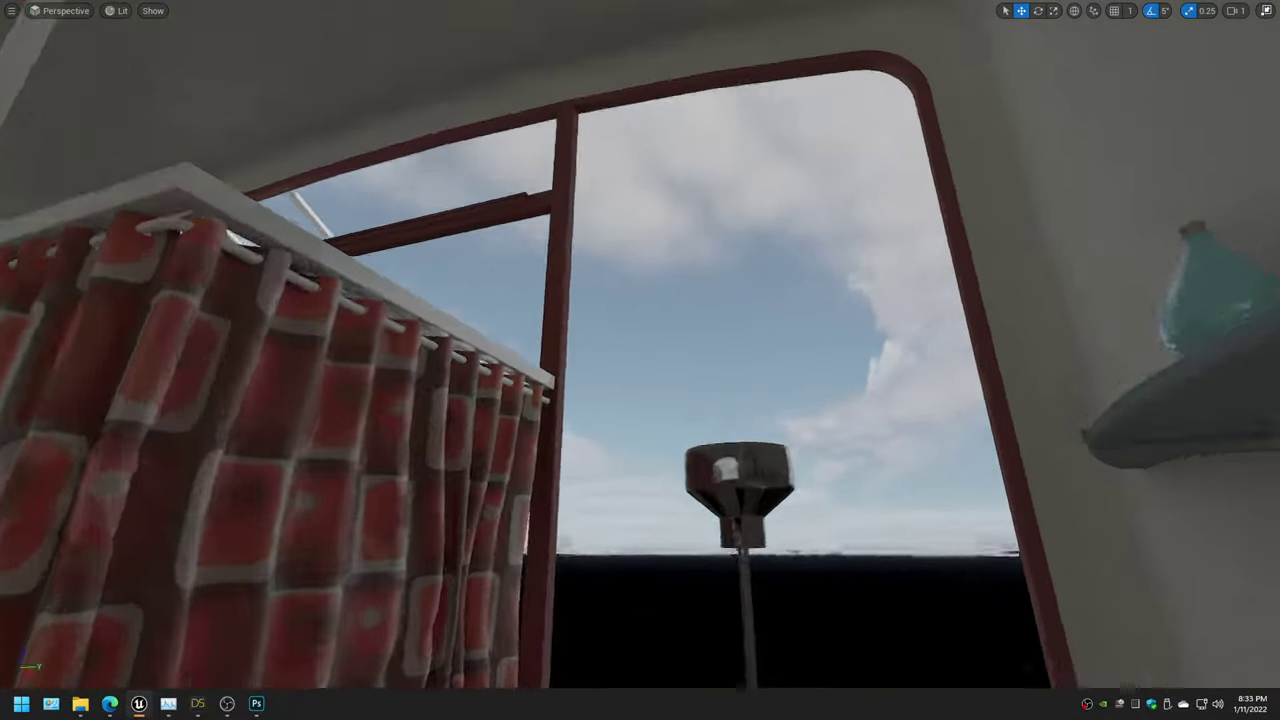
pyautogui.moveTo(640, 360); pyautogui.dragTo(760, 380, button='right')
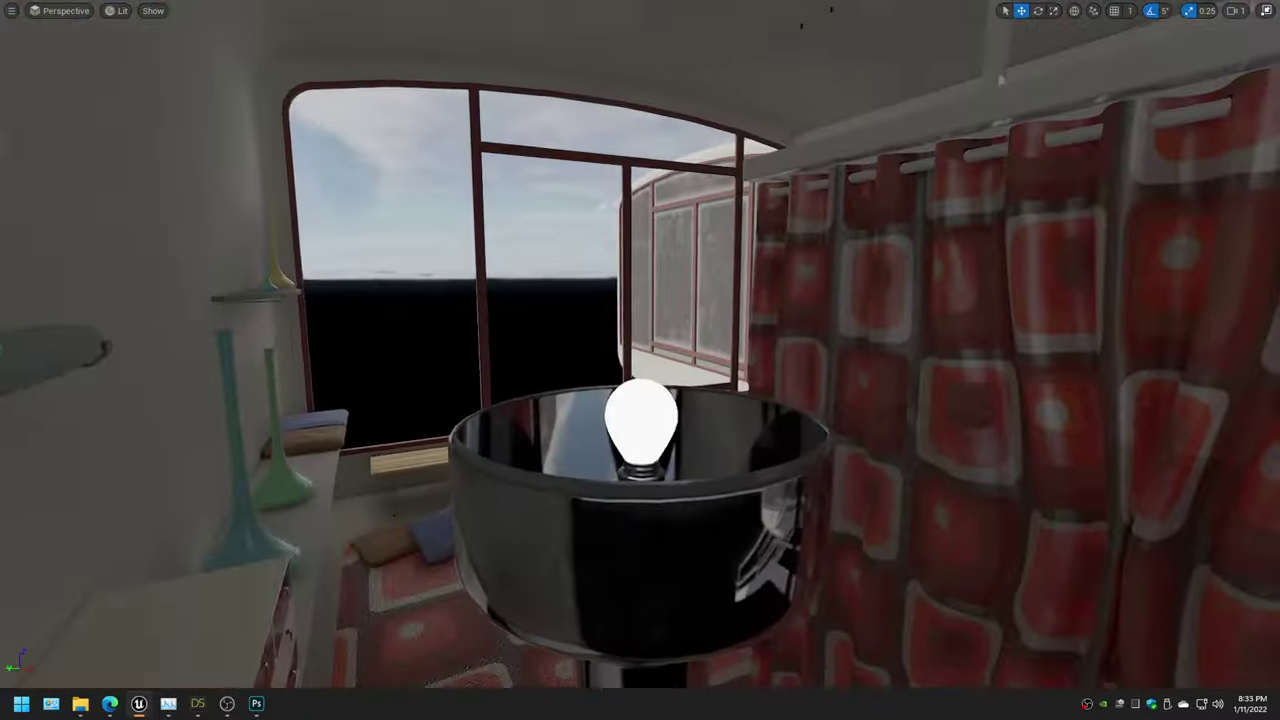
pyautogui.moveTo(640, 360); pyautogui.dragTo(560, 350, button='right')
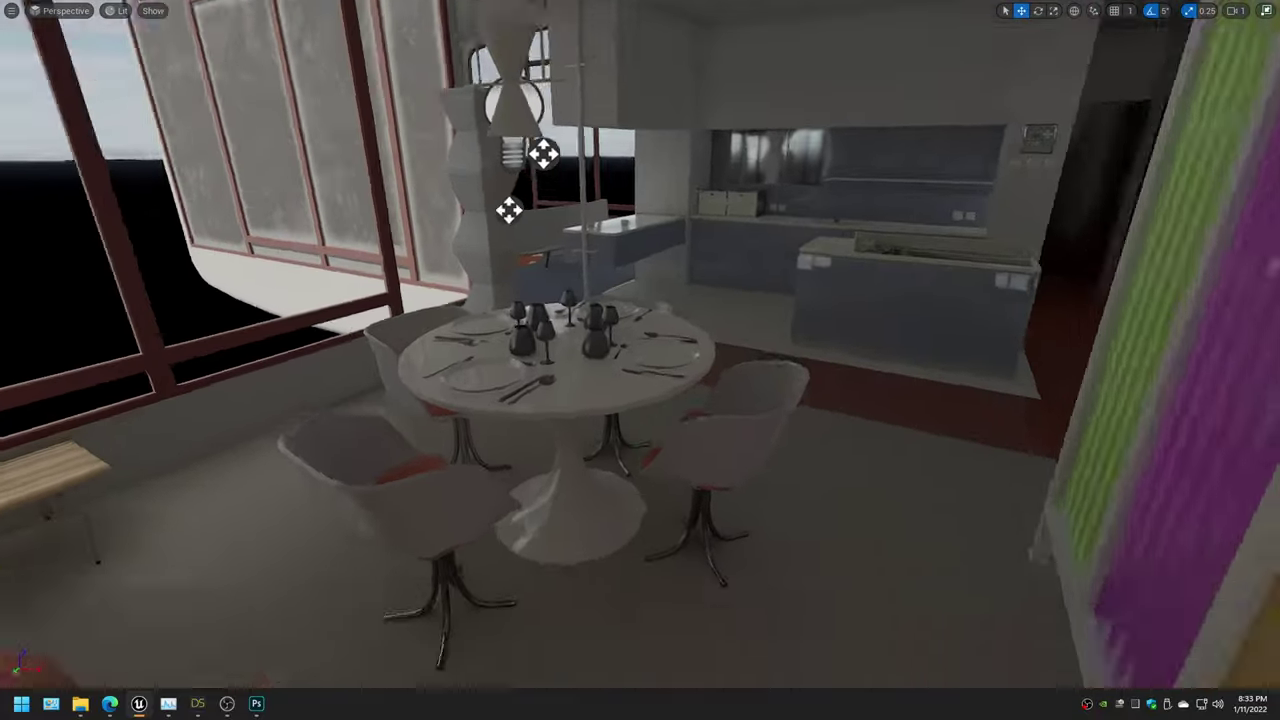
pyautogui.moveTo(640, 360); pyautogui.dragTo(600, 360, button='right')
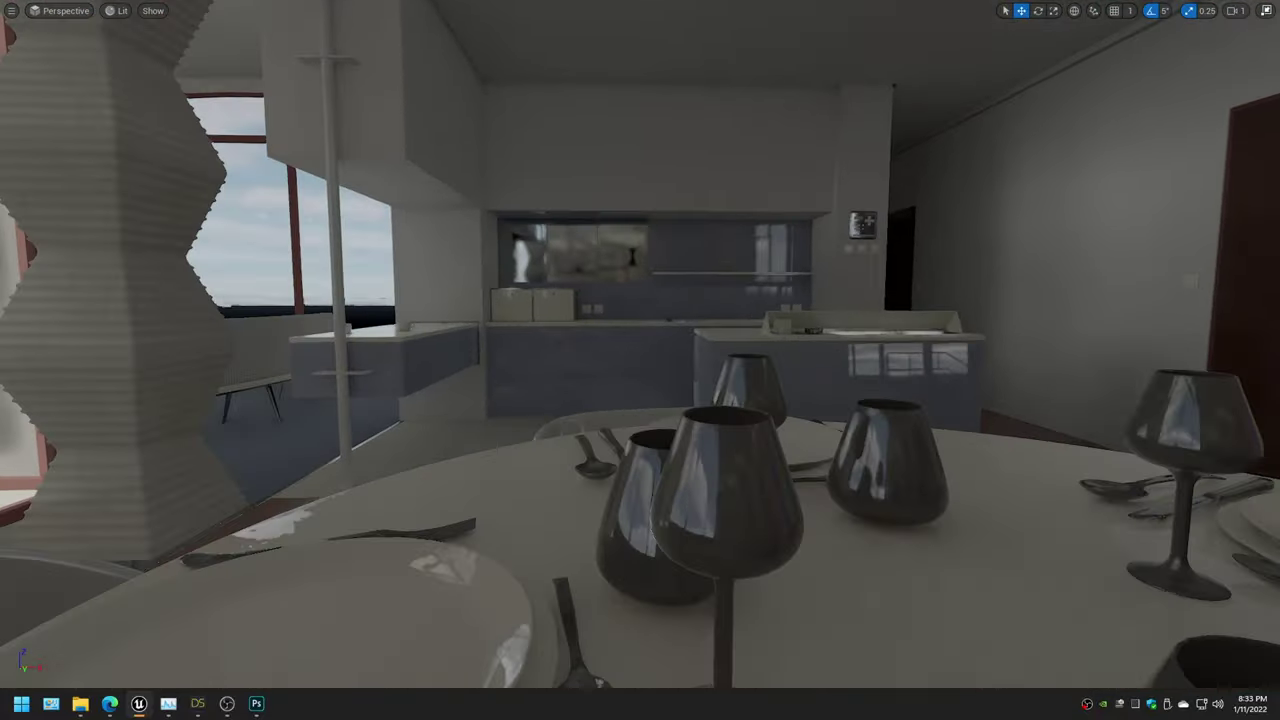
pyautogui.moveTo(640, 360)
pyautogui.mouseDown()
pyautogui.moveTo(808, 388)
pyautogui.moveTo(736, 268)
pyautogui.mouseUp()
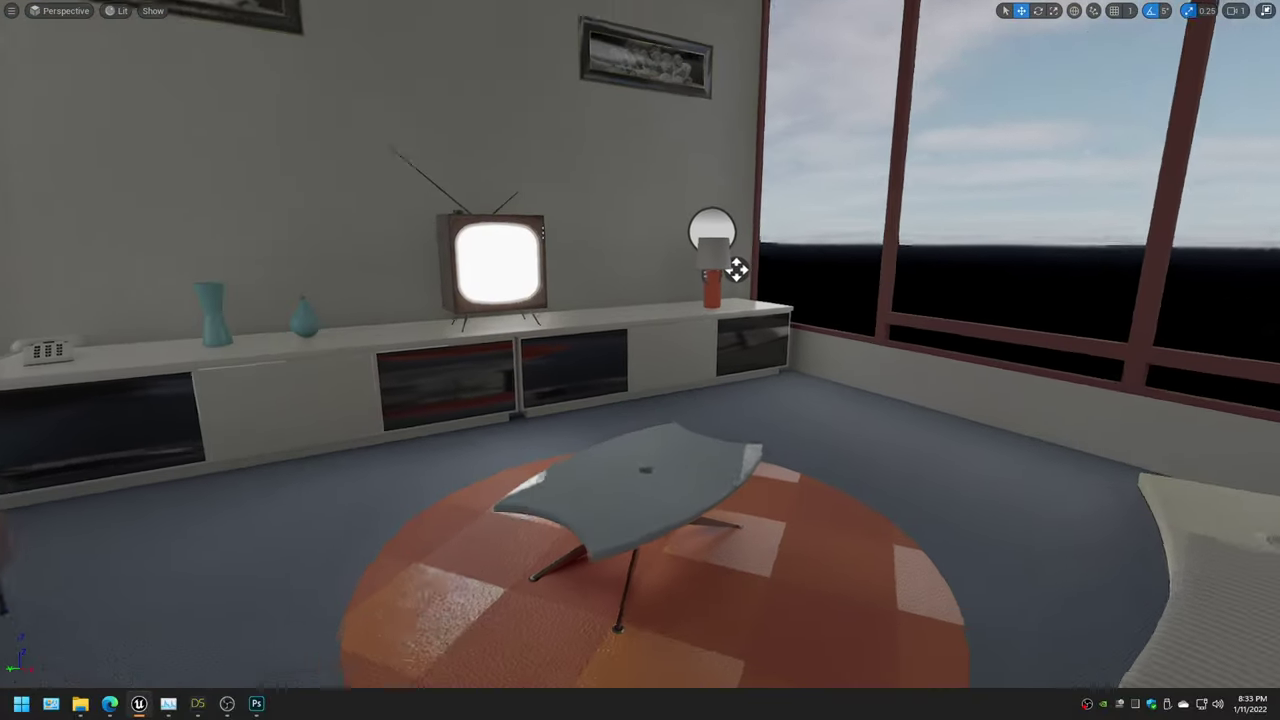
pyautogui.moveTo(640, 360); pyautogui.dragTo(640, 360, button='right')
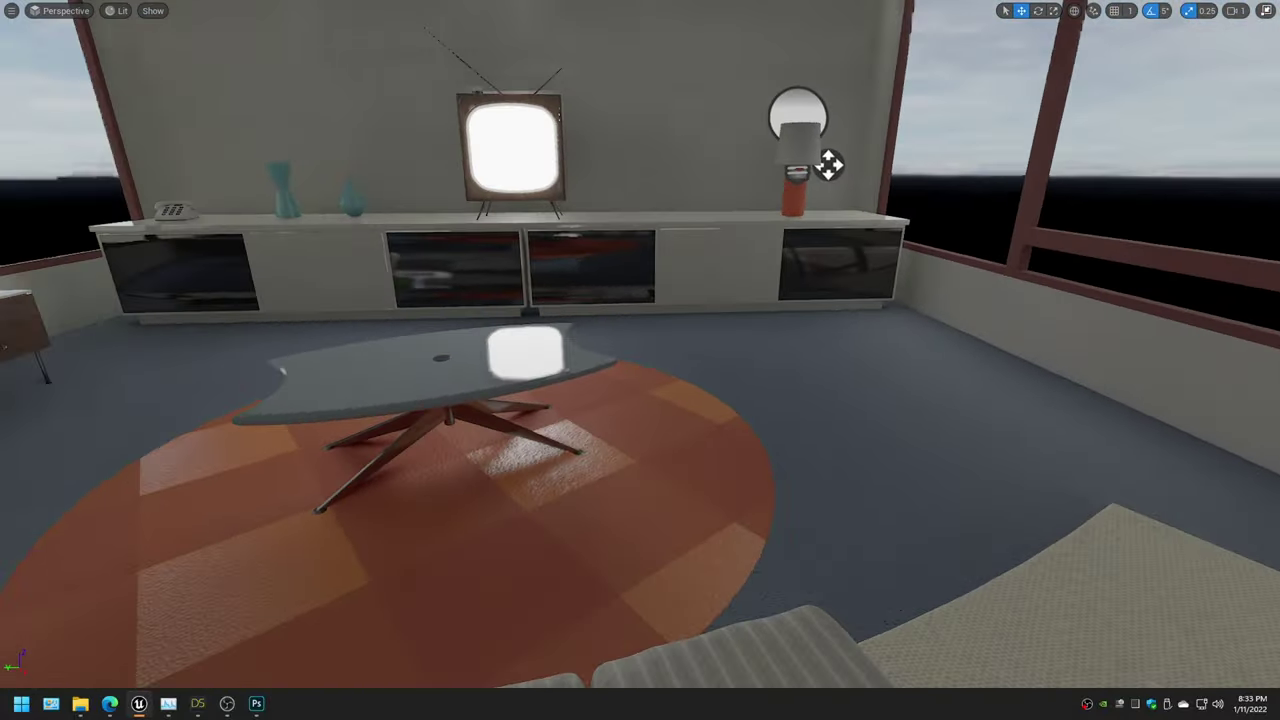
pyautogui.moveTo(830, 165); pyautogui.dragTo(1030, 275)
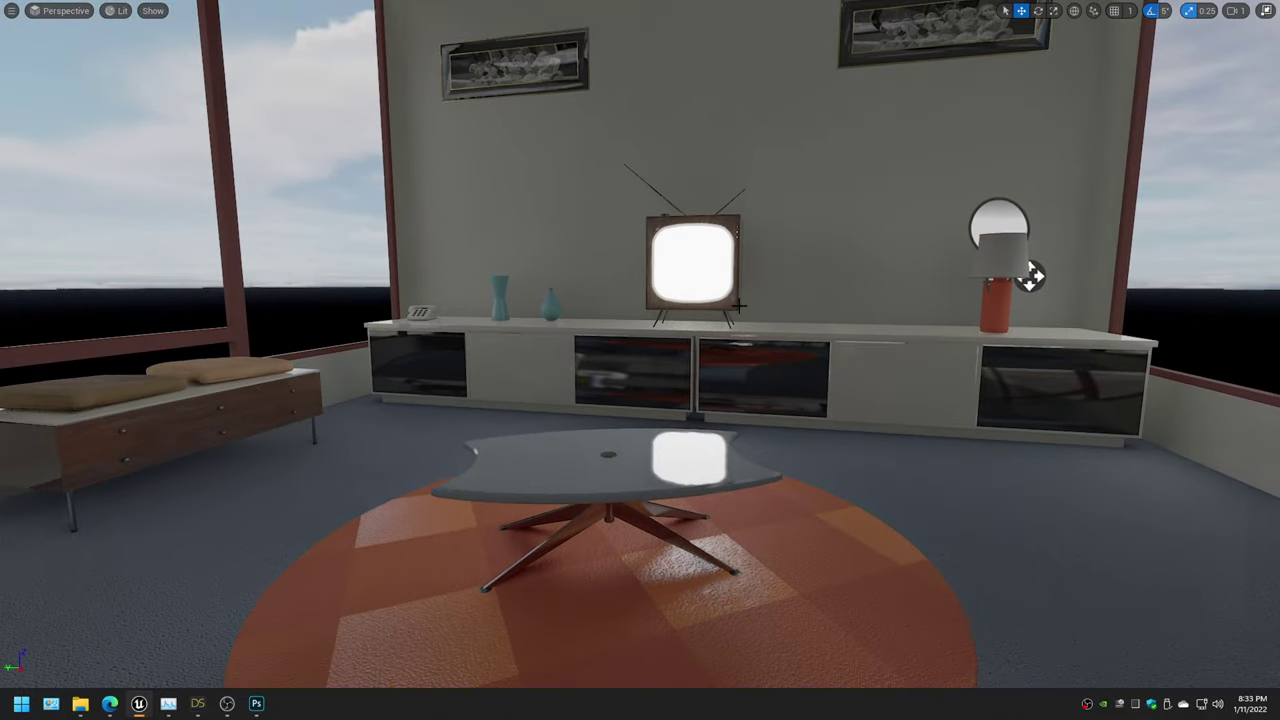